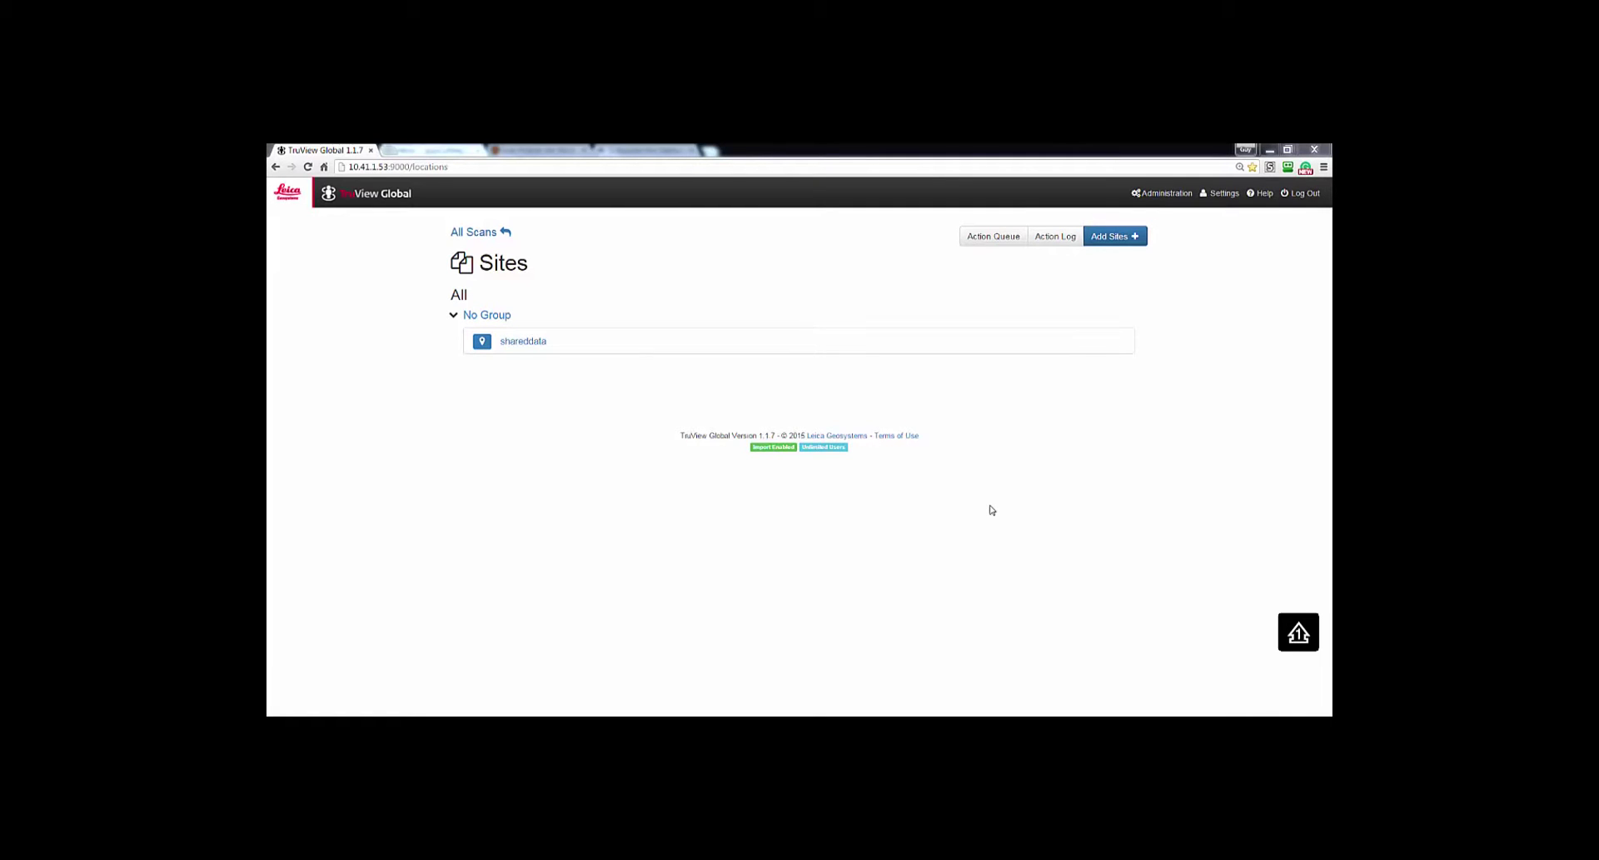
Open the Server Administration page from the Administration link in the header
{"action": "left_click", "coordinate": [1161, 196]}
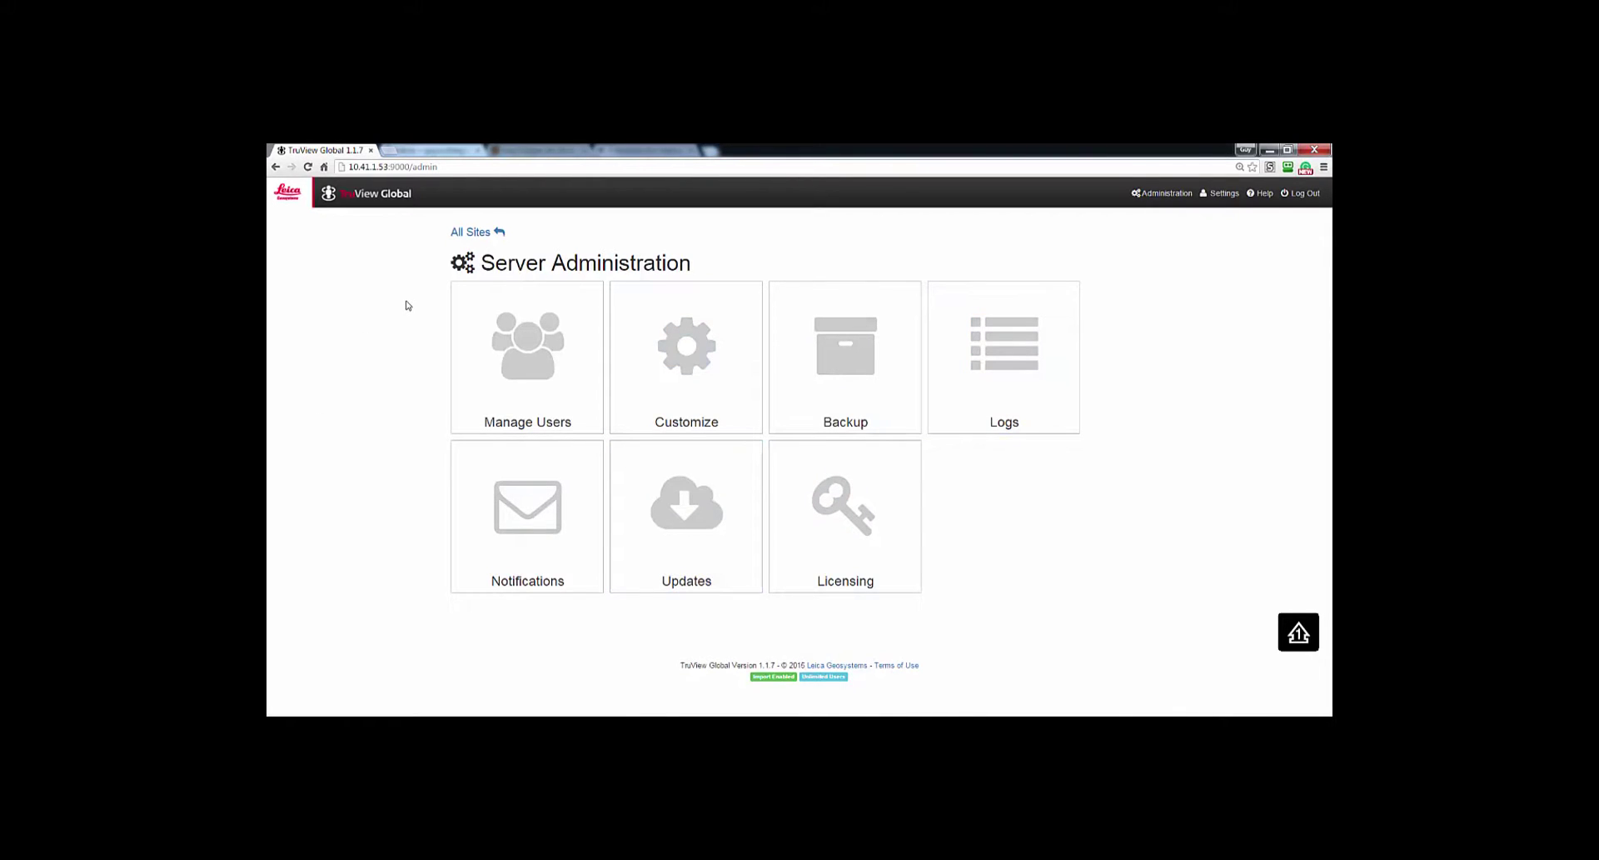
In Manage Users, browse the Inactive Users, Current Sessions and Active Users tabs, then open the admin user's details
{"action": "left_click", "coordinate": [528, 374]}
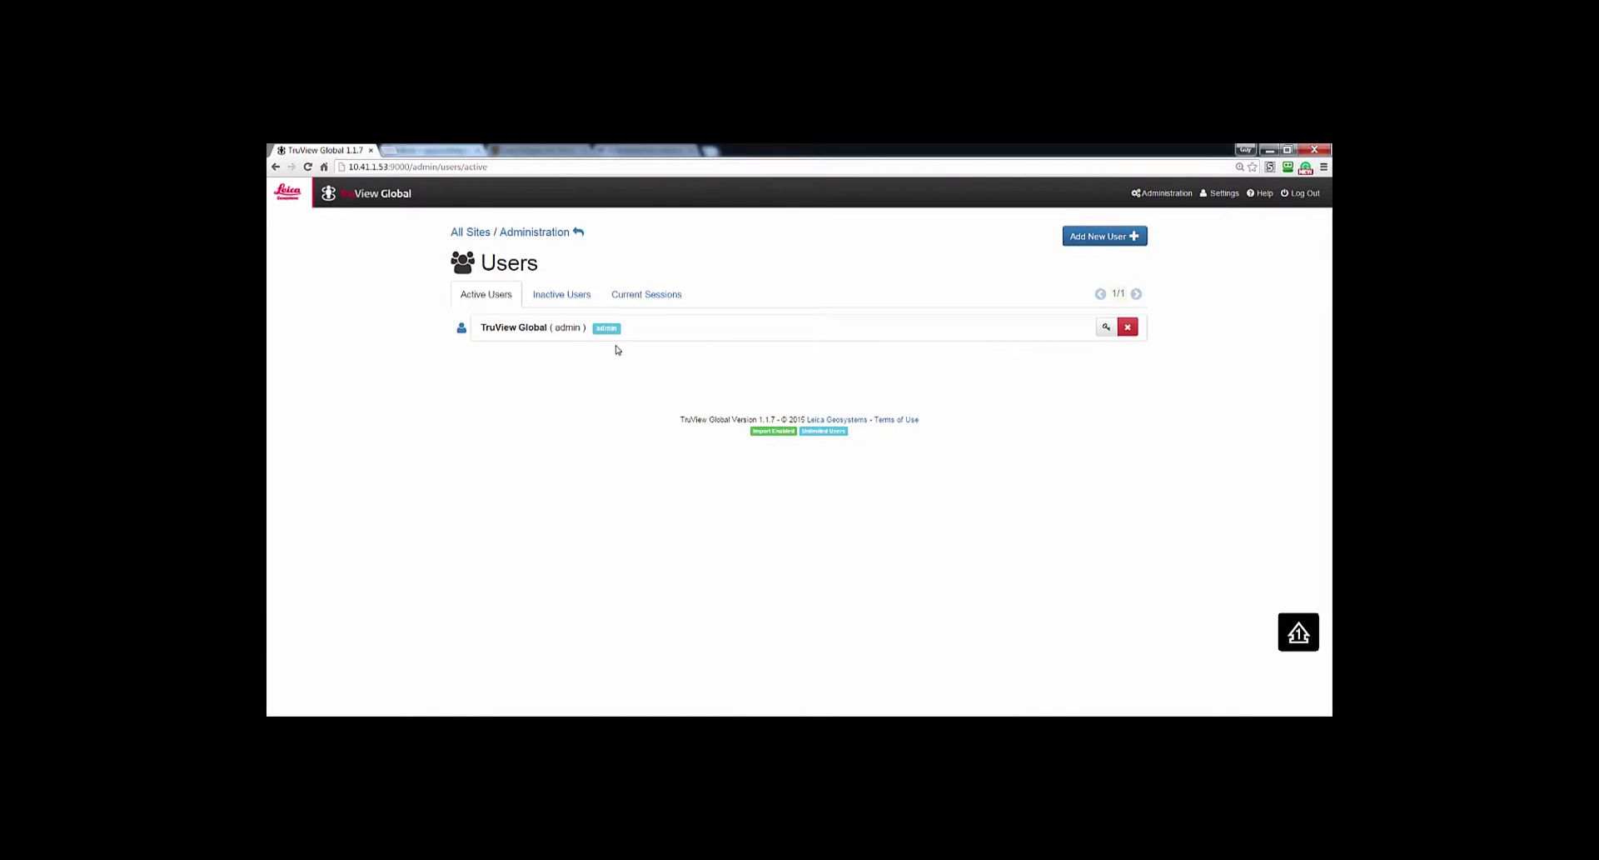
{"action": "left_click", "coordinate": [553, 300]}
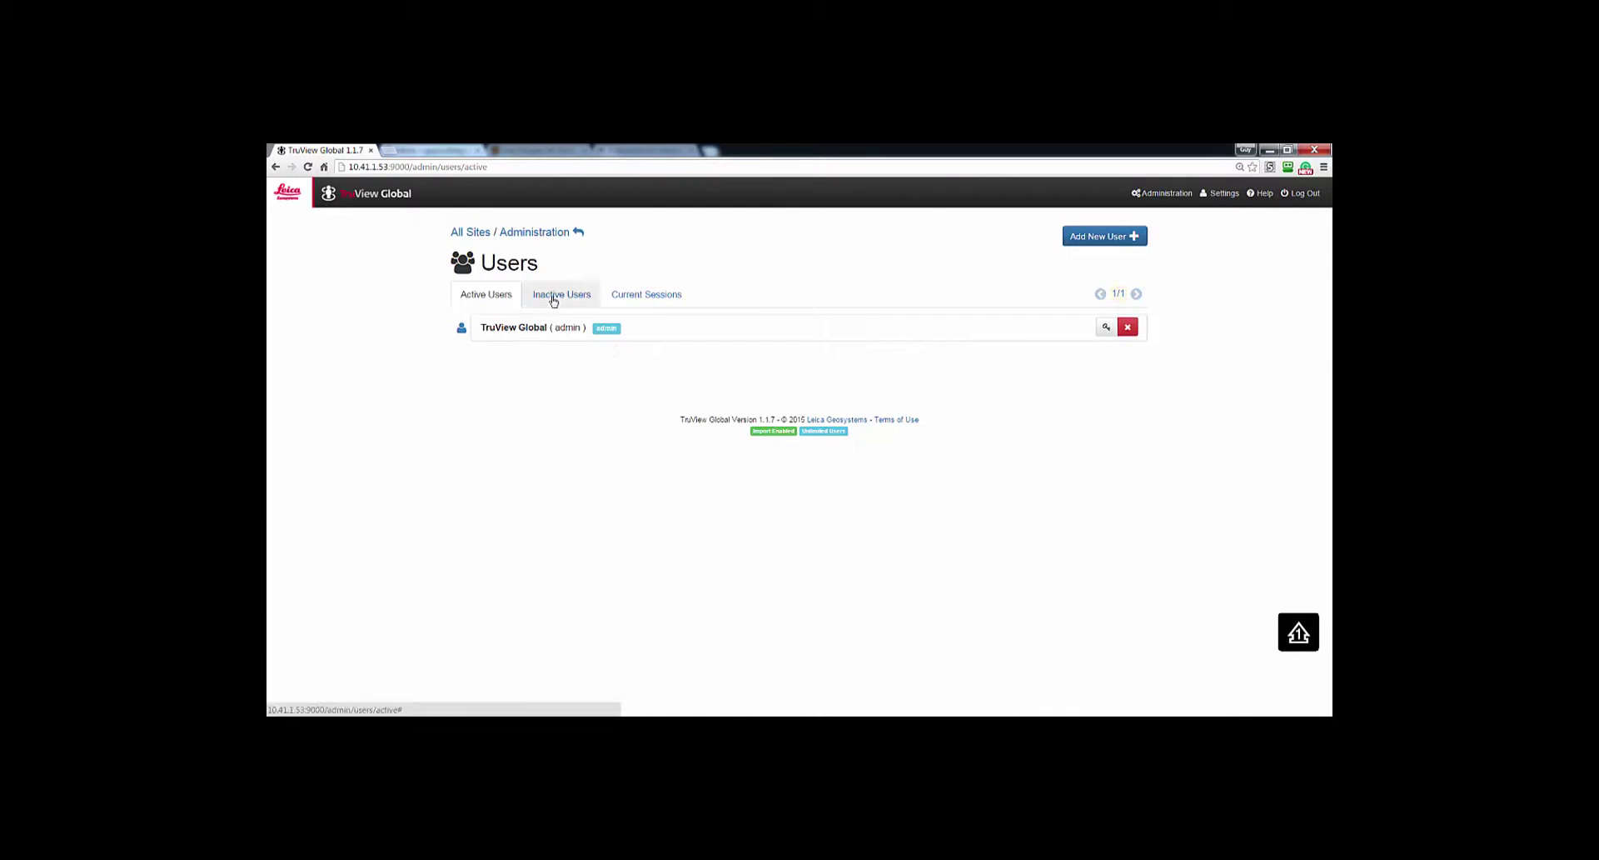
{"action": "left_click", "coordinate": [626, 296]}
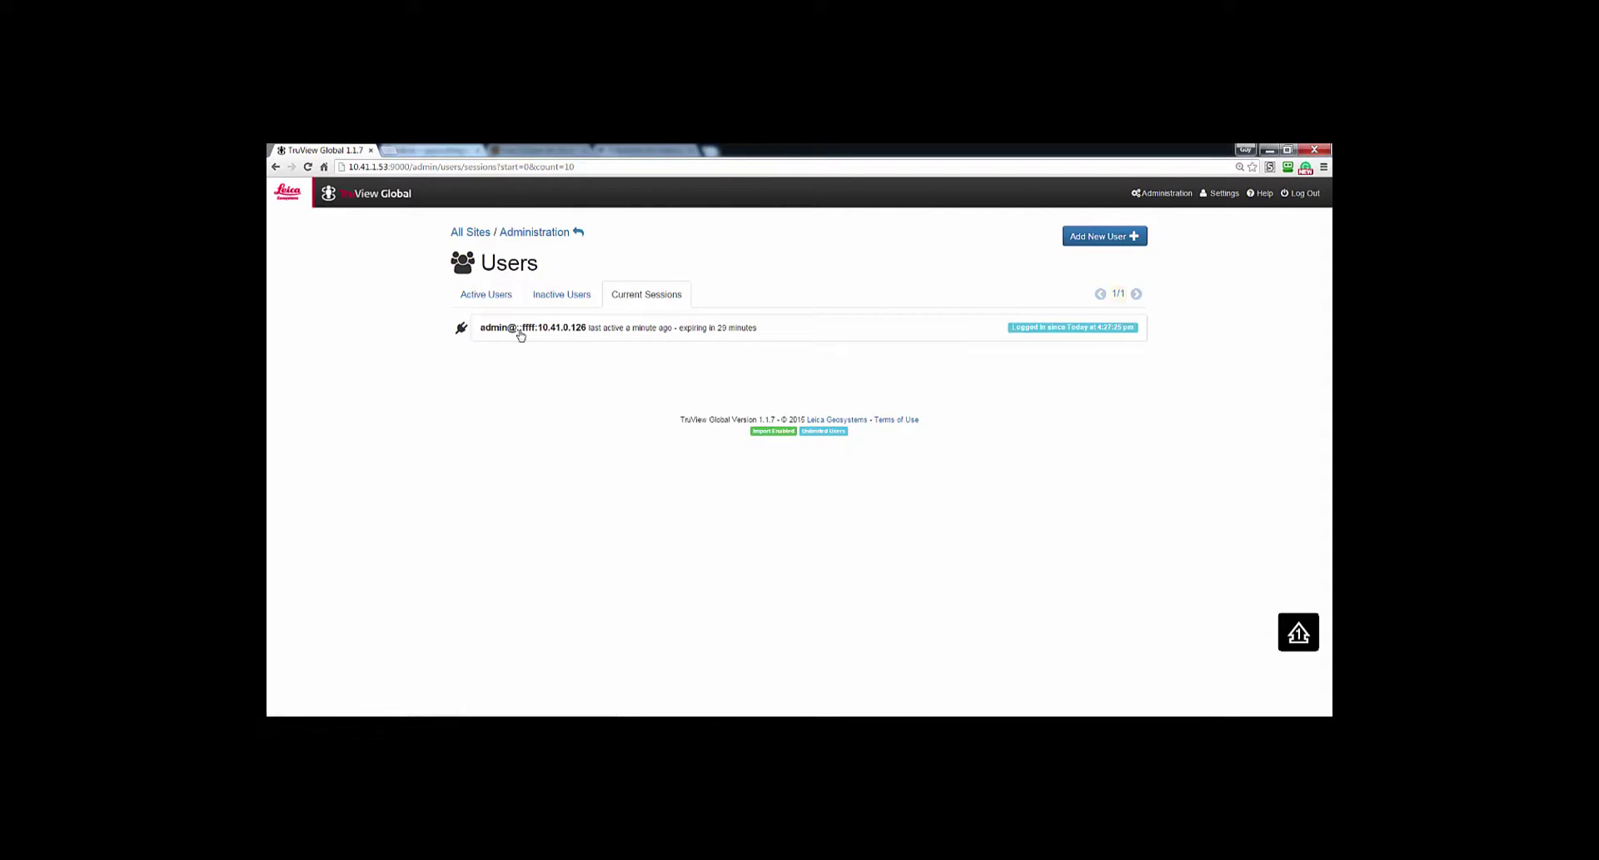
{"action": "left_click", "coordinate": [484, 296]}
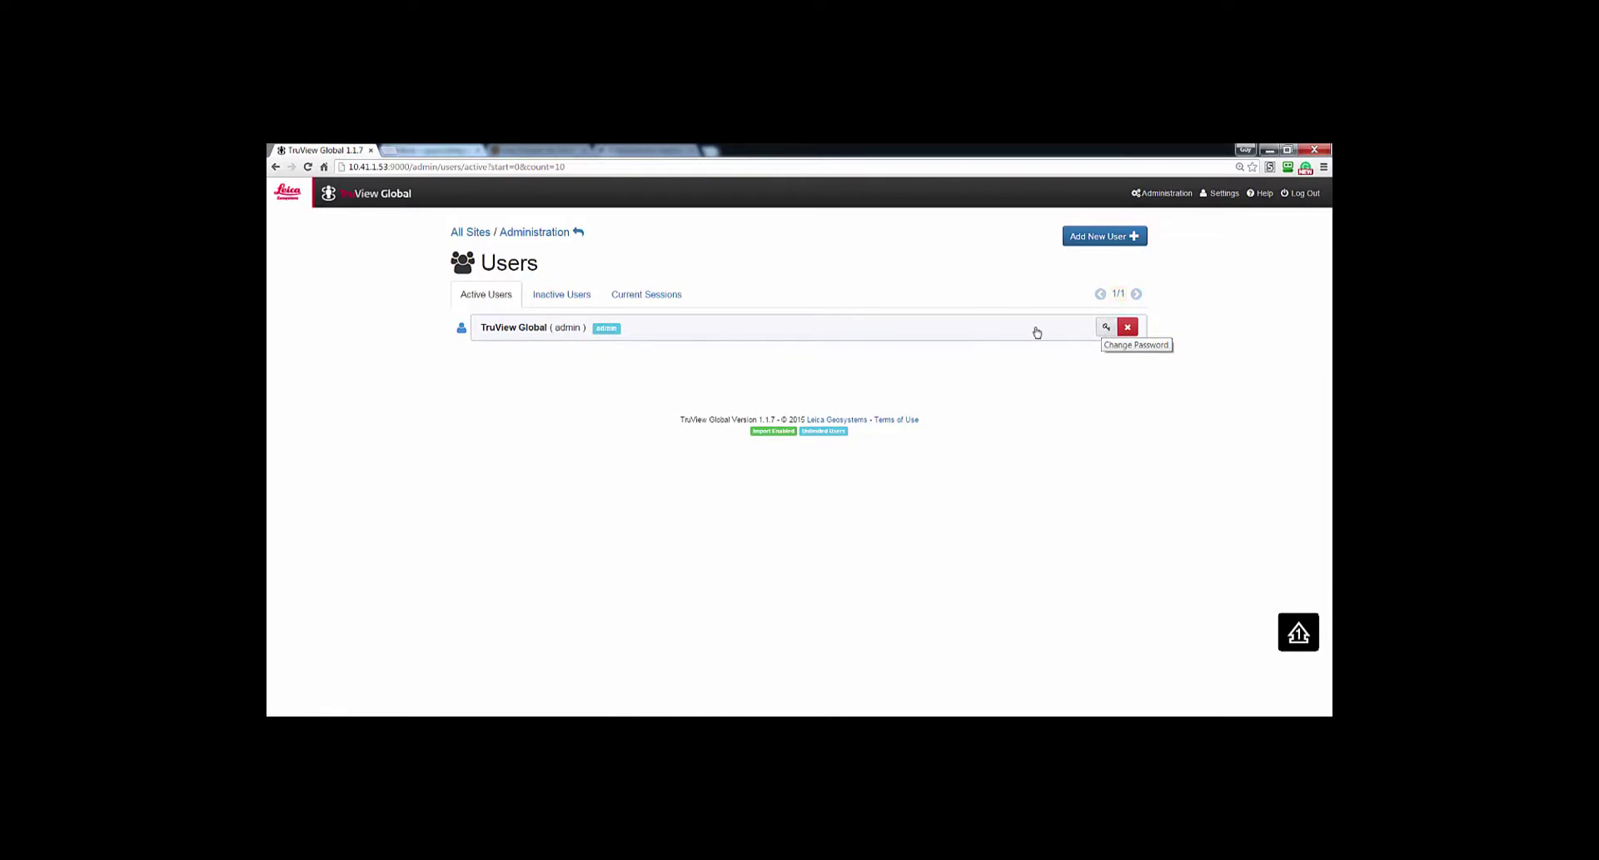
{"action": "left_click", "coordinate": [687, 334]}
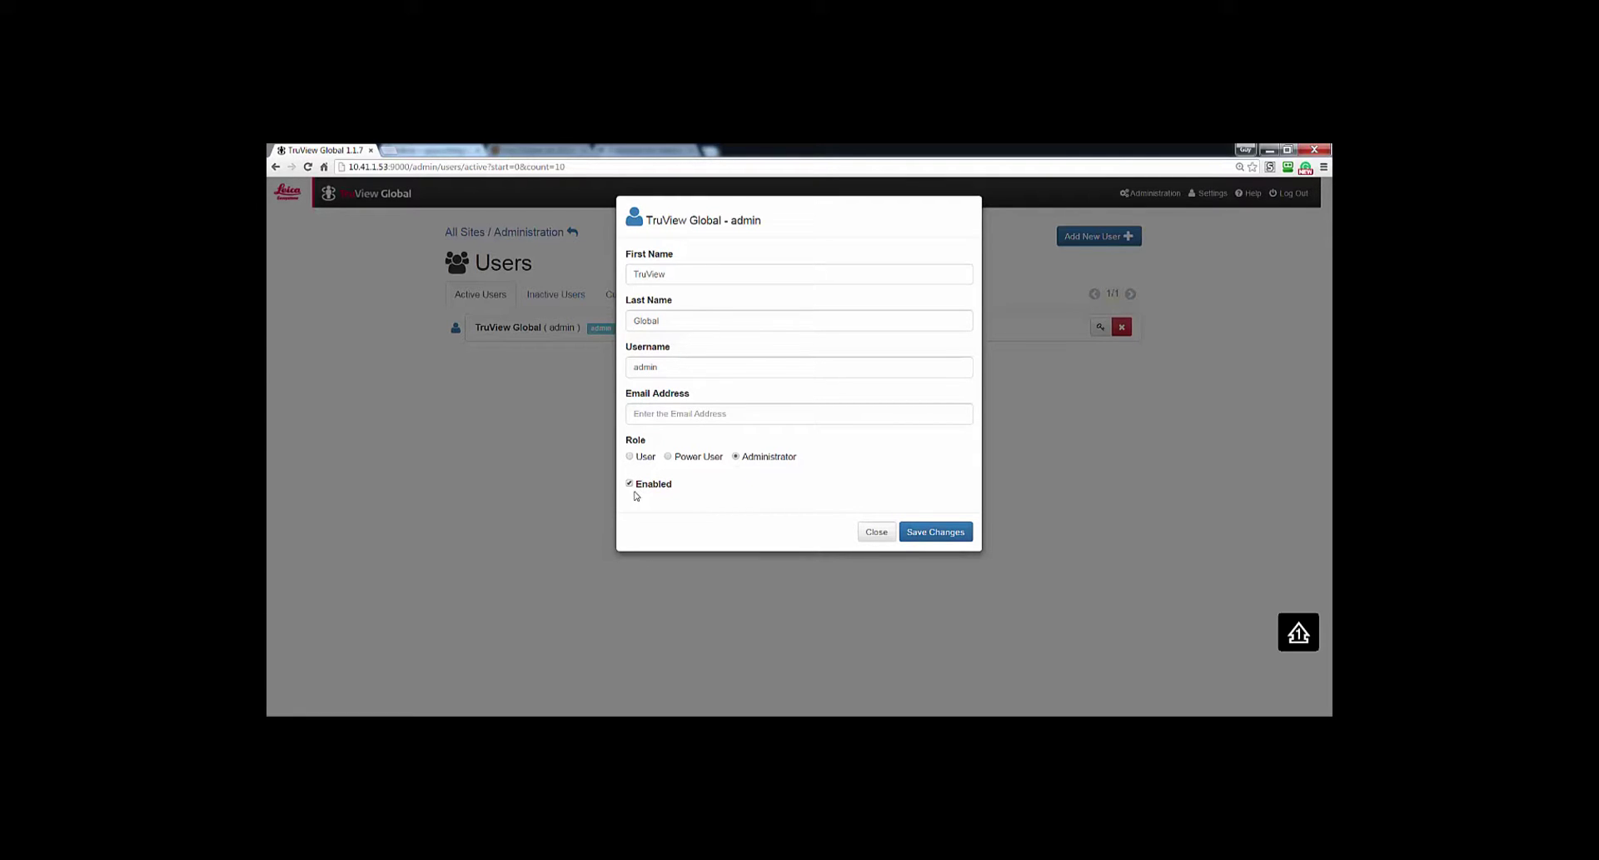
Close the admin user's details and password change form without saving any changes
{"action": "left_click", "coordinate": [872, 533]}
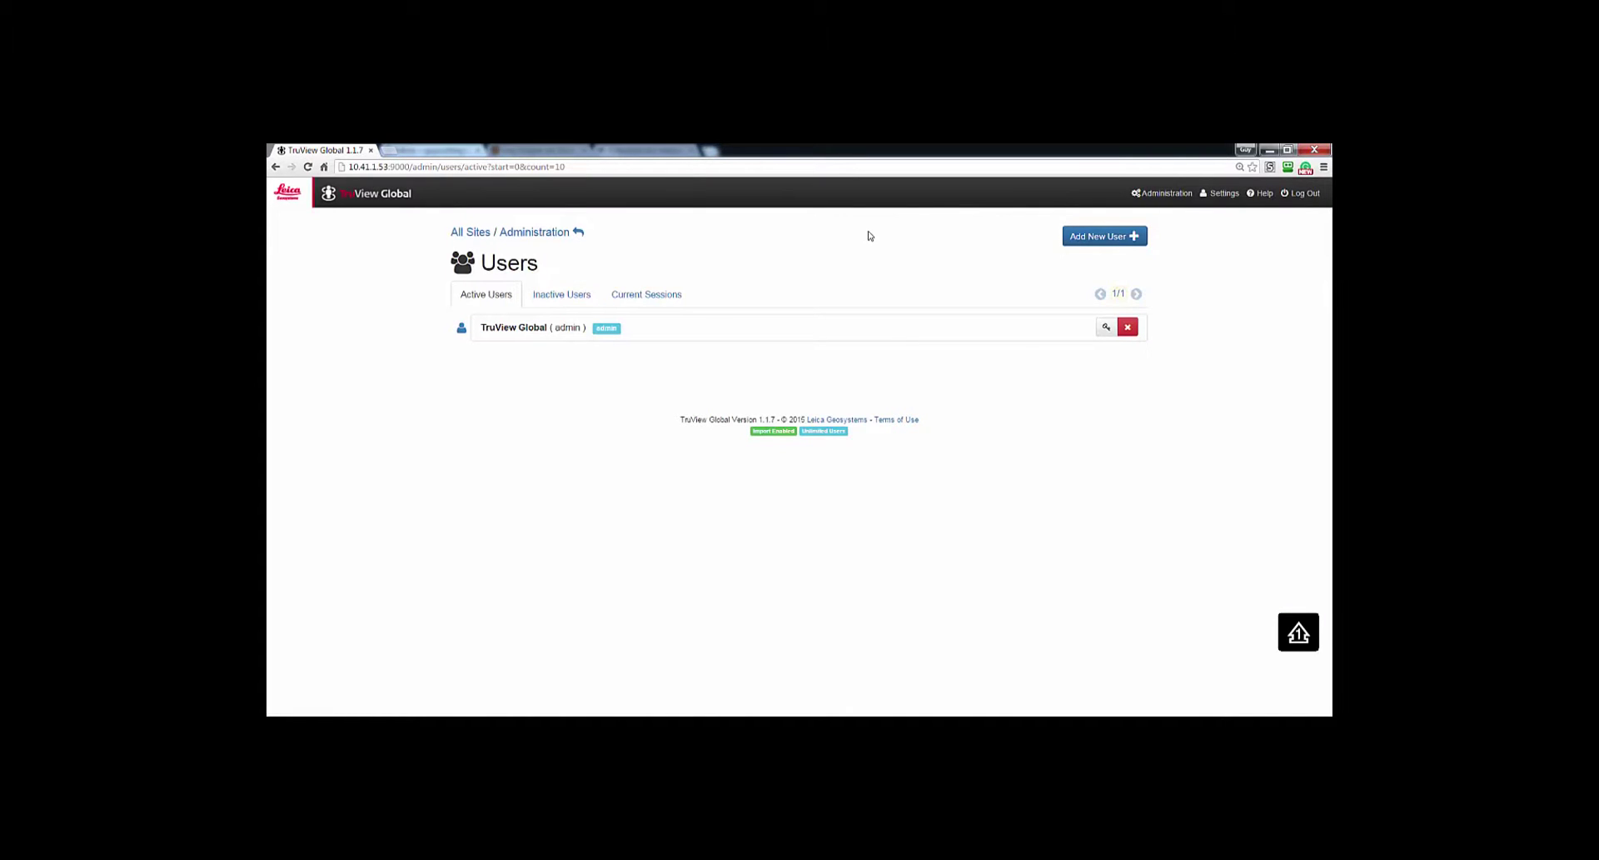
{"action": "left_click", "coordinate": [1098, 240]}
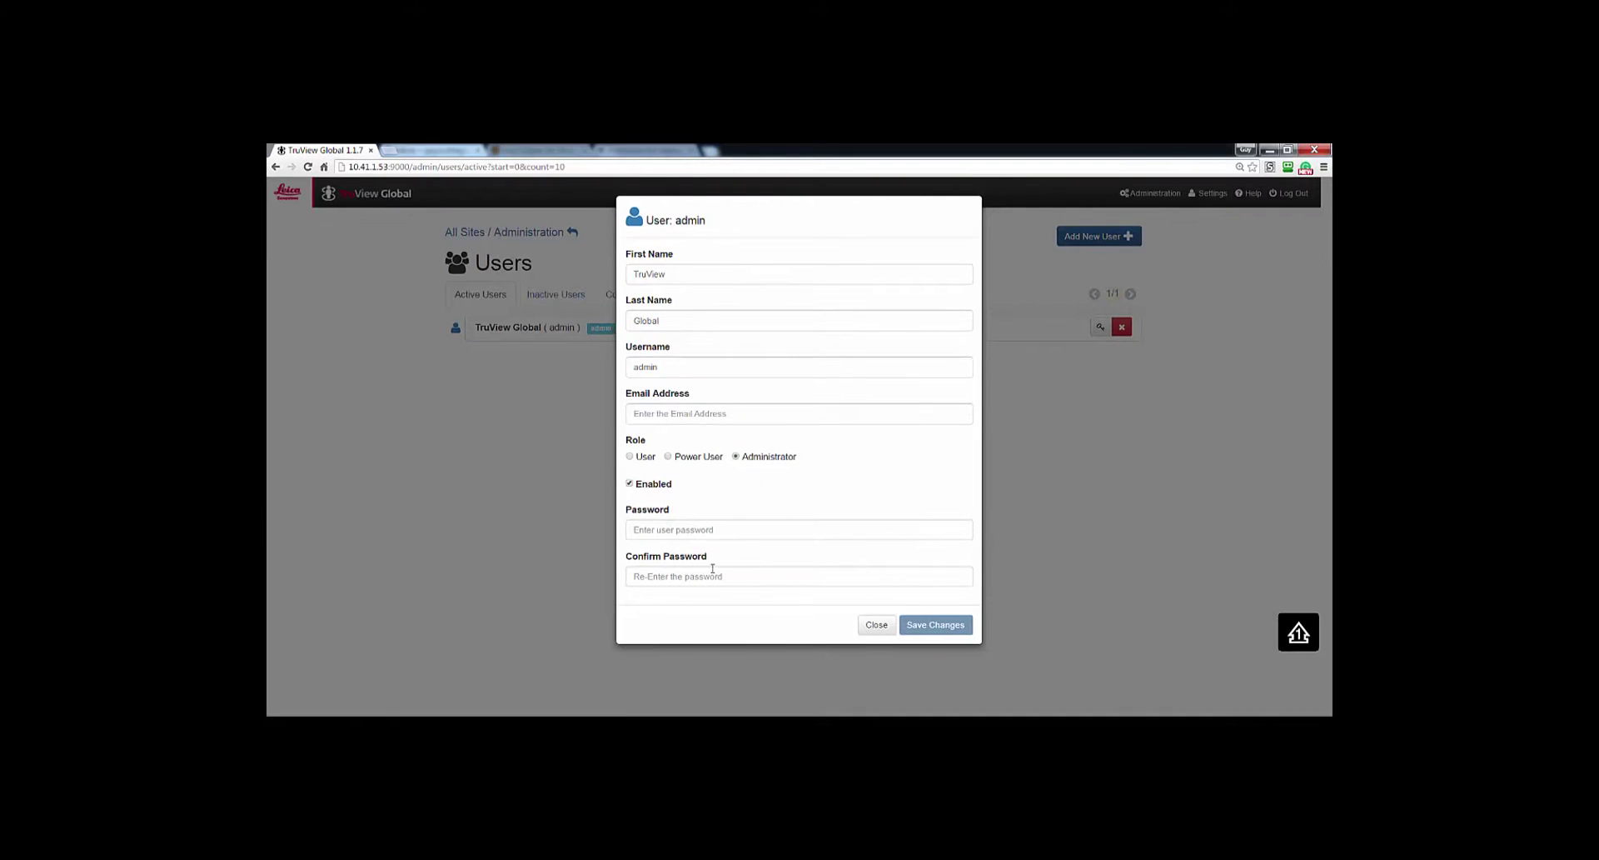
{"action": "left_click", "coordinate": [884, 622]}
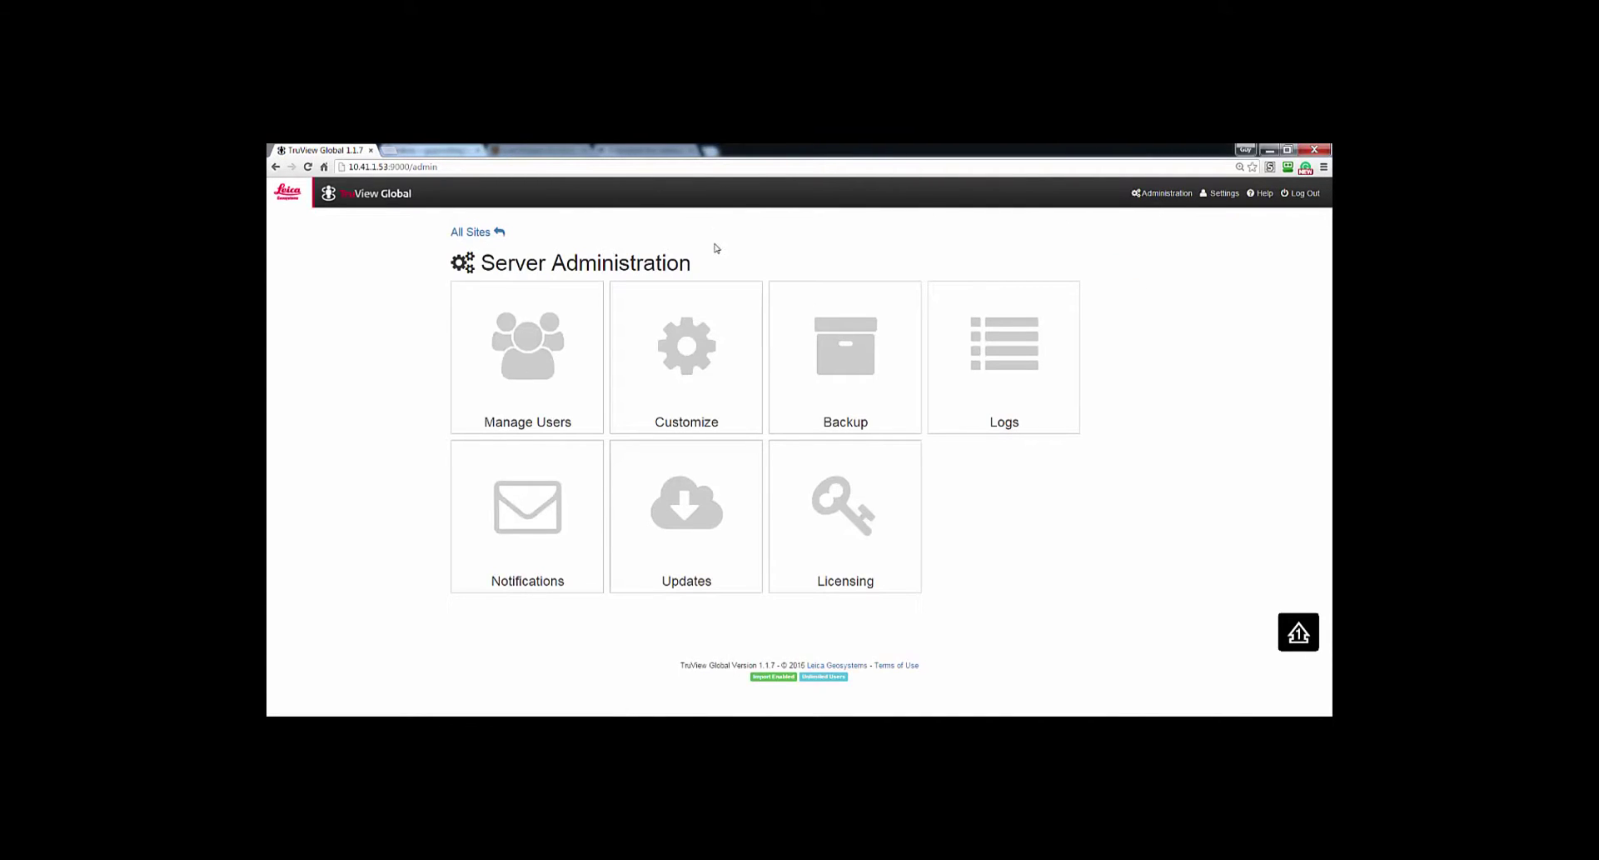
{"action": "left_click", "coordinate": [681, 384]}
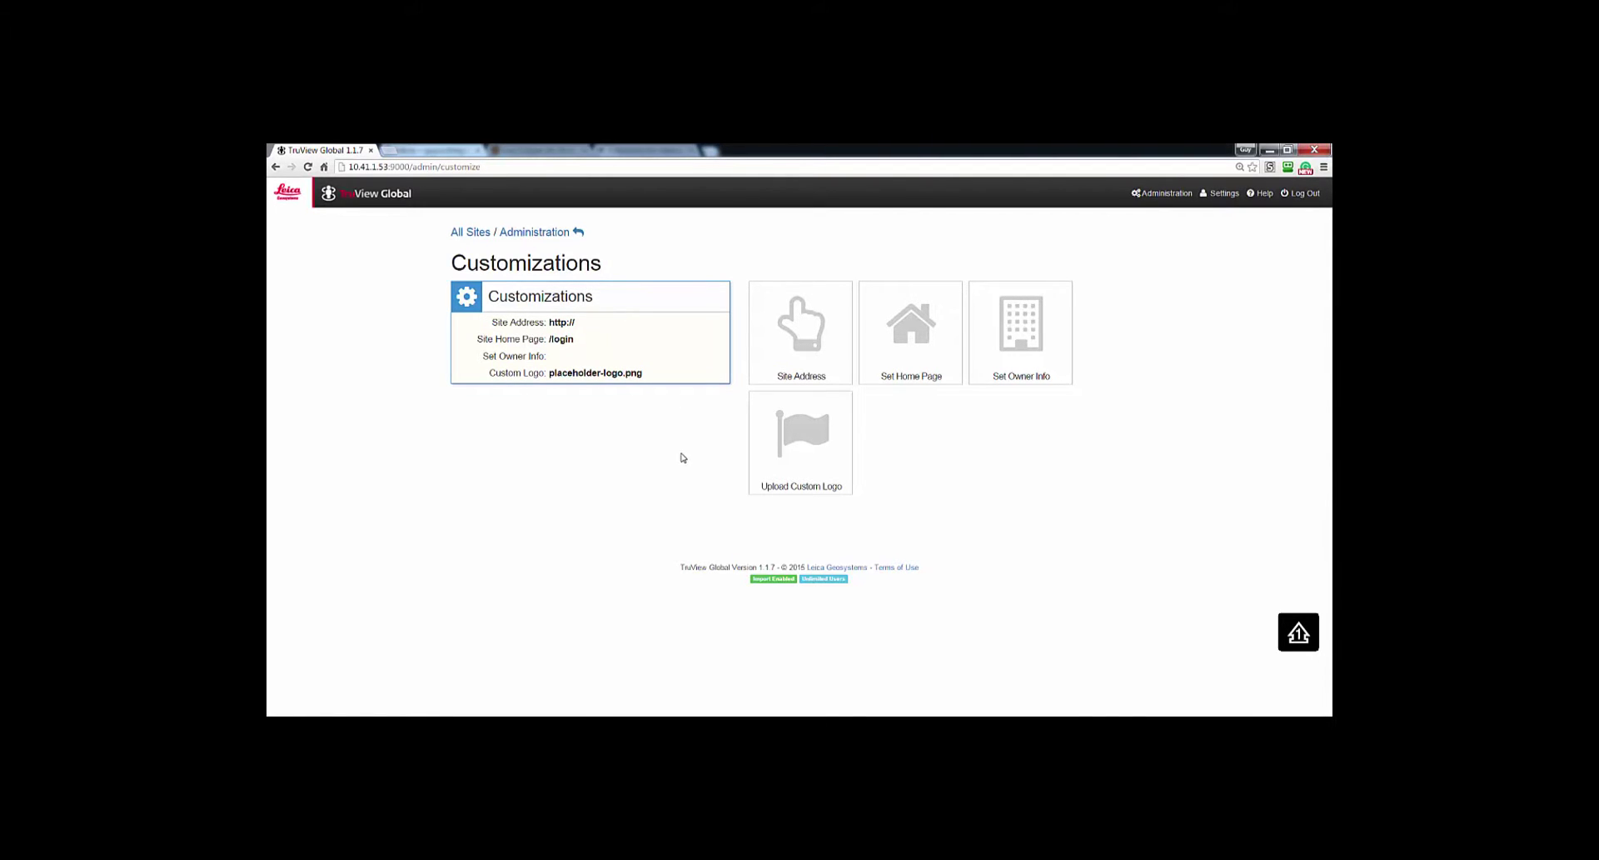
{"action": "left_click", "coordinate": [791, 350]}
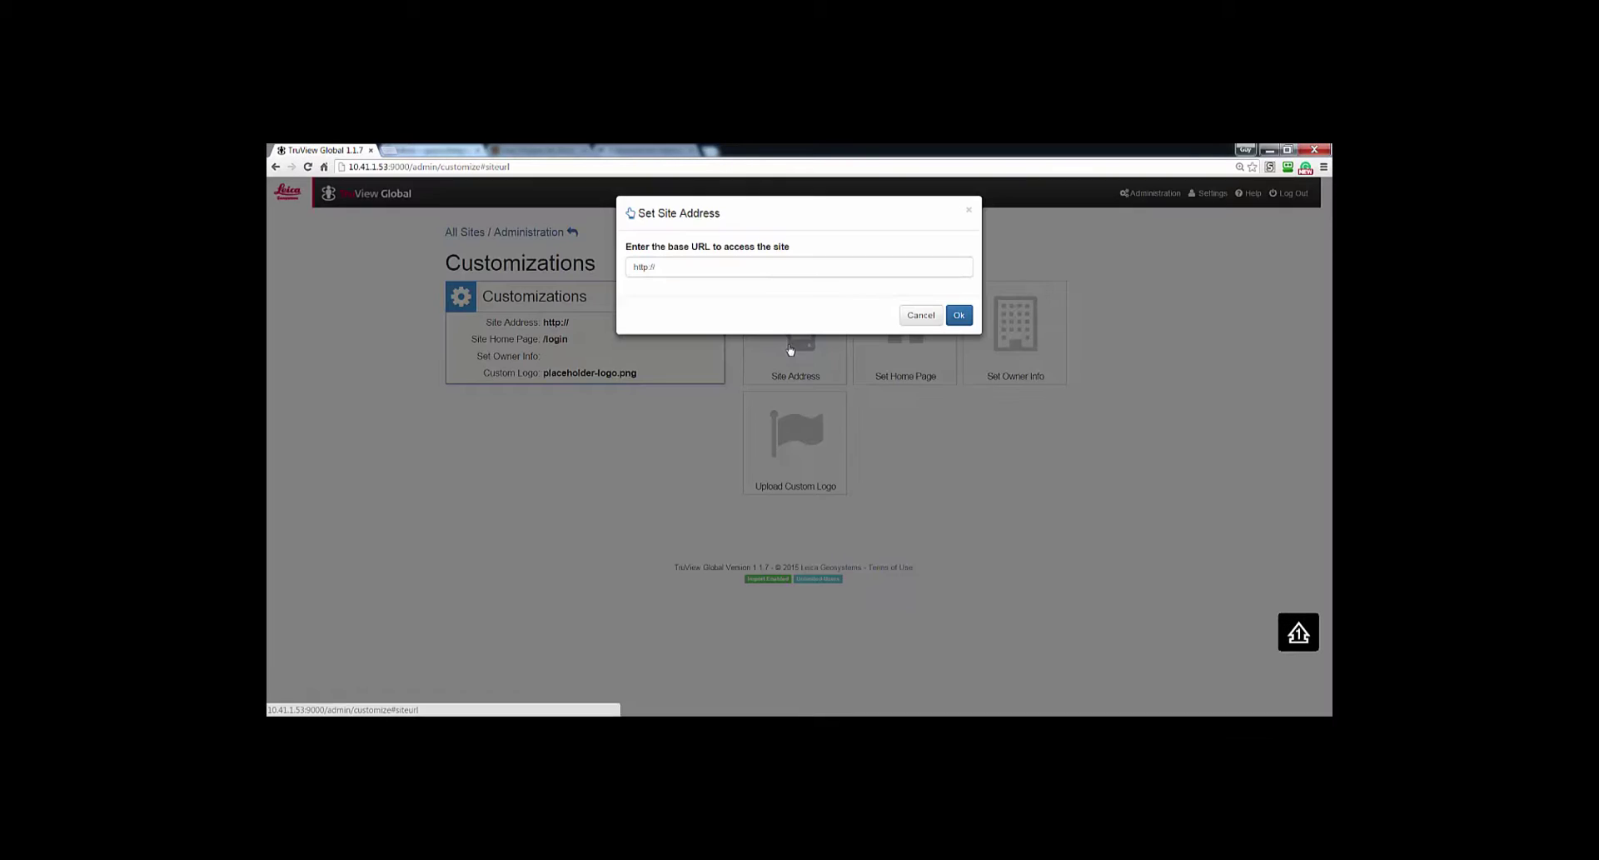
{"action": "left_click", "coordinate": [687, 271]}
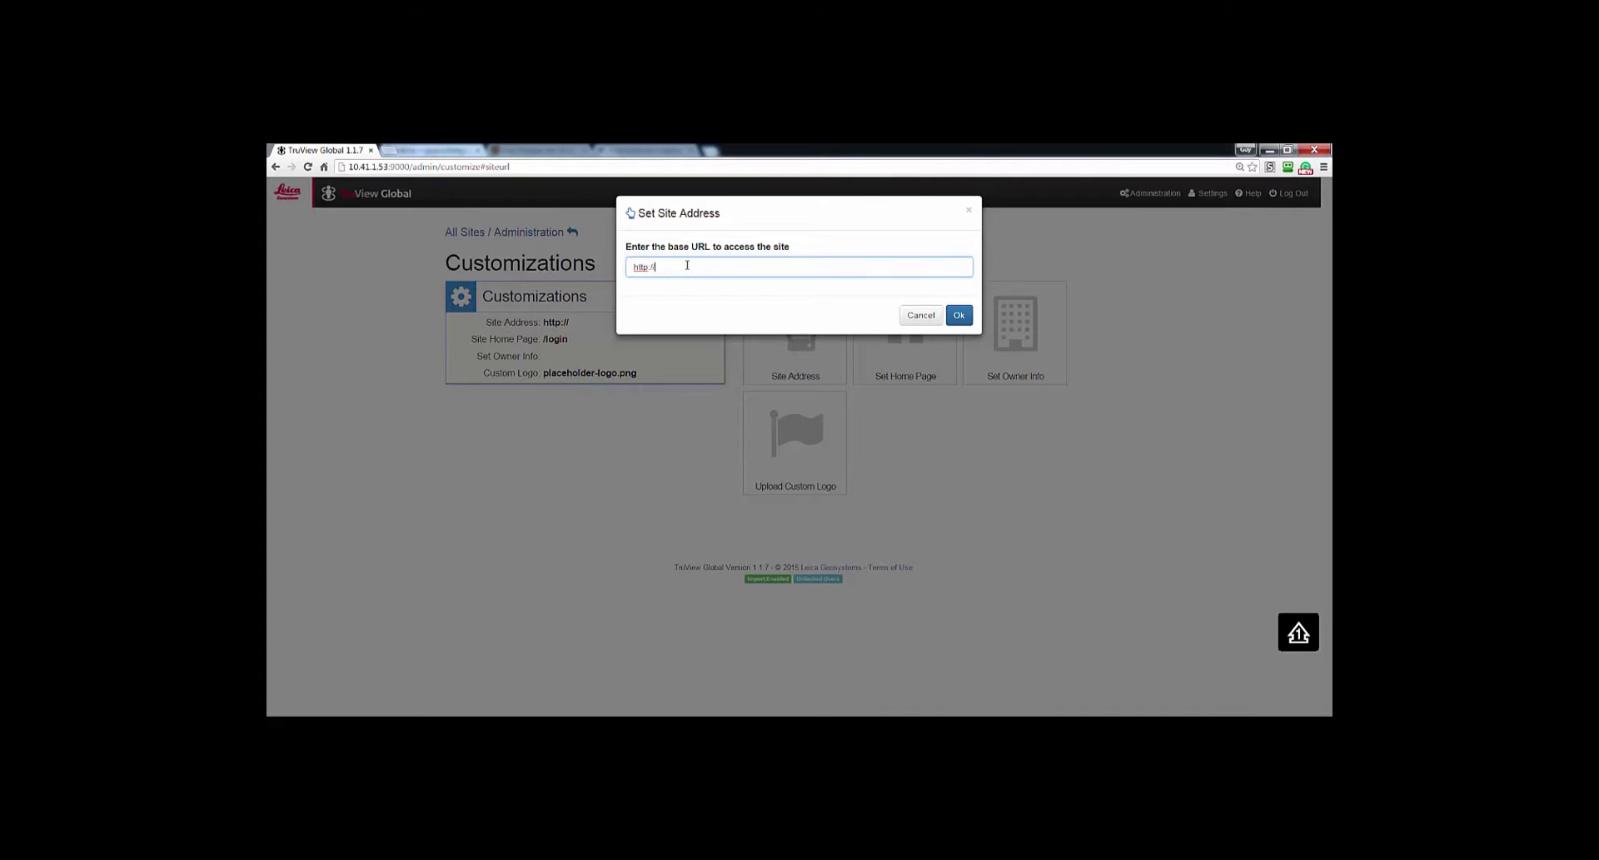
{"action": "type", "text": "compn"}
{"action": "key", "text": "BackSpace"}
{"action": "type", "text": "c-"}
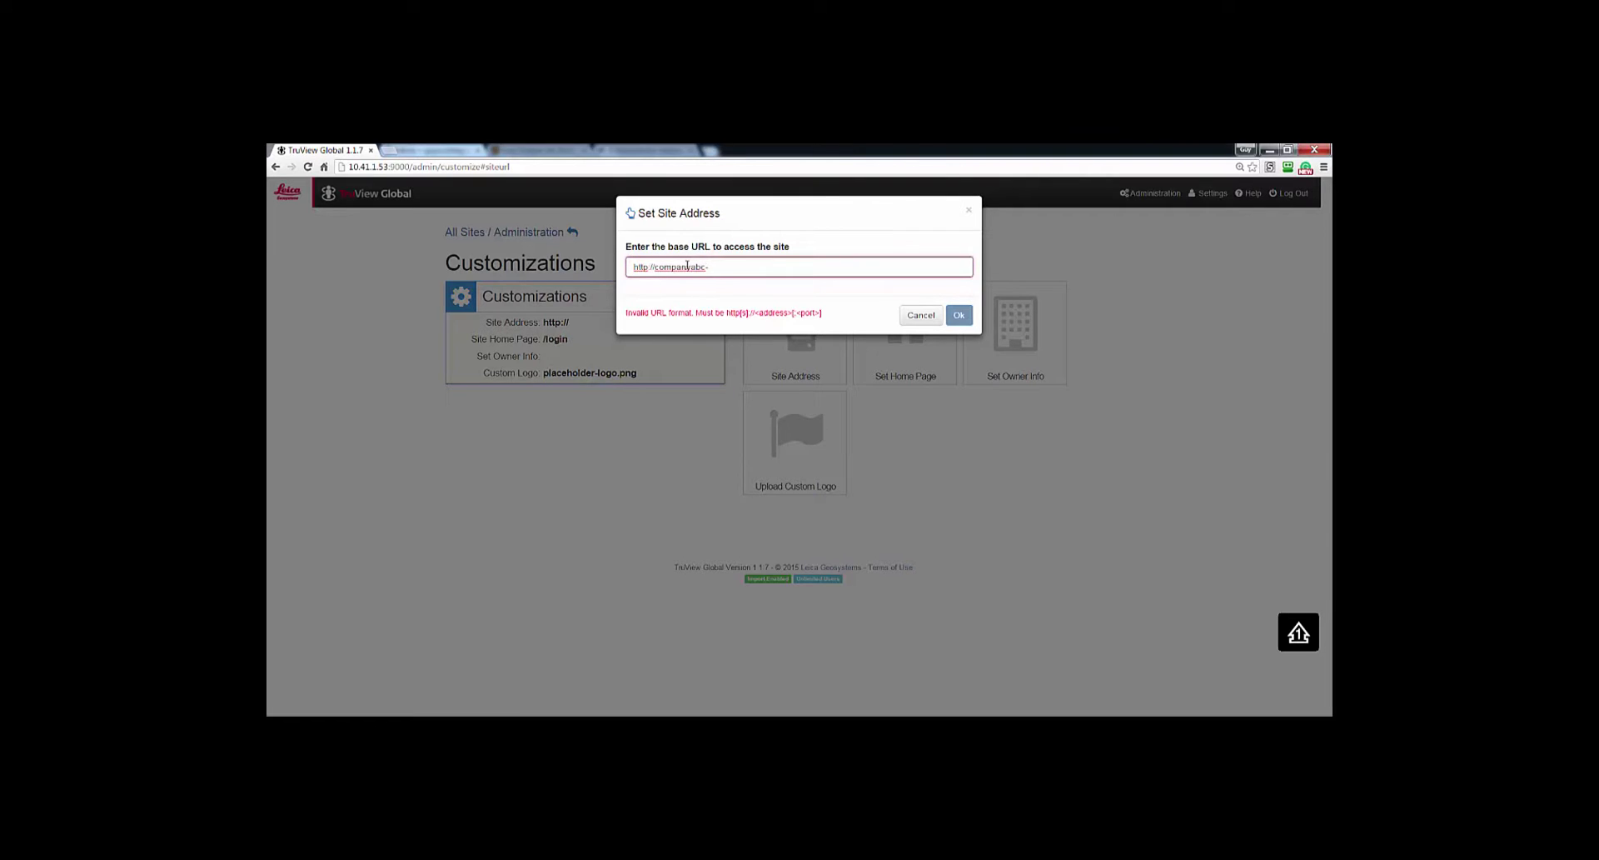
{"action": "type", "text": "TVG.com"}
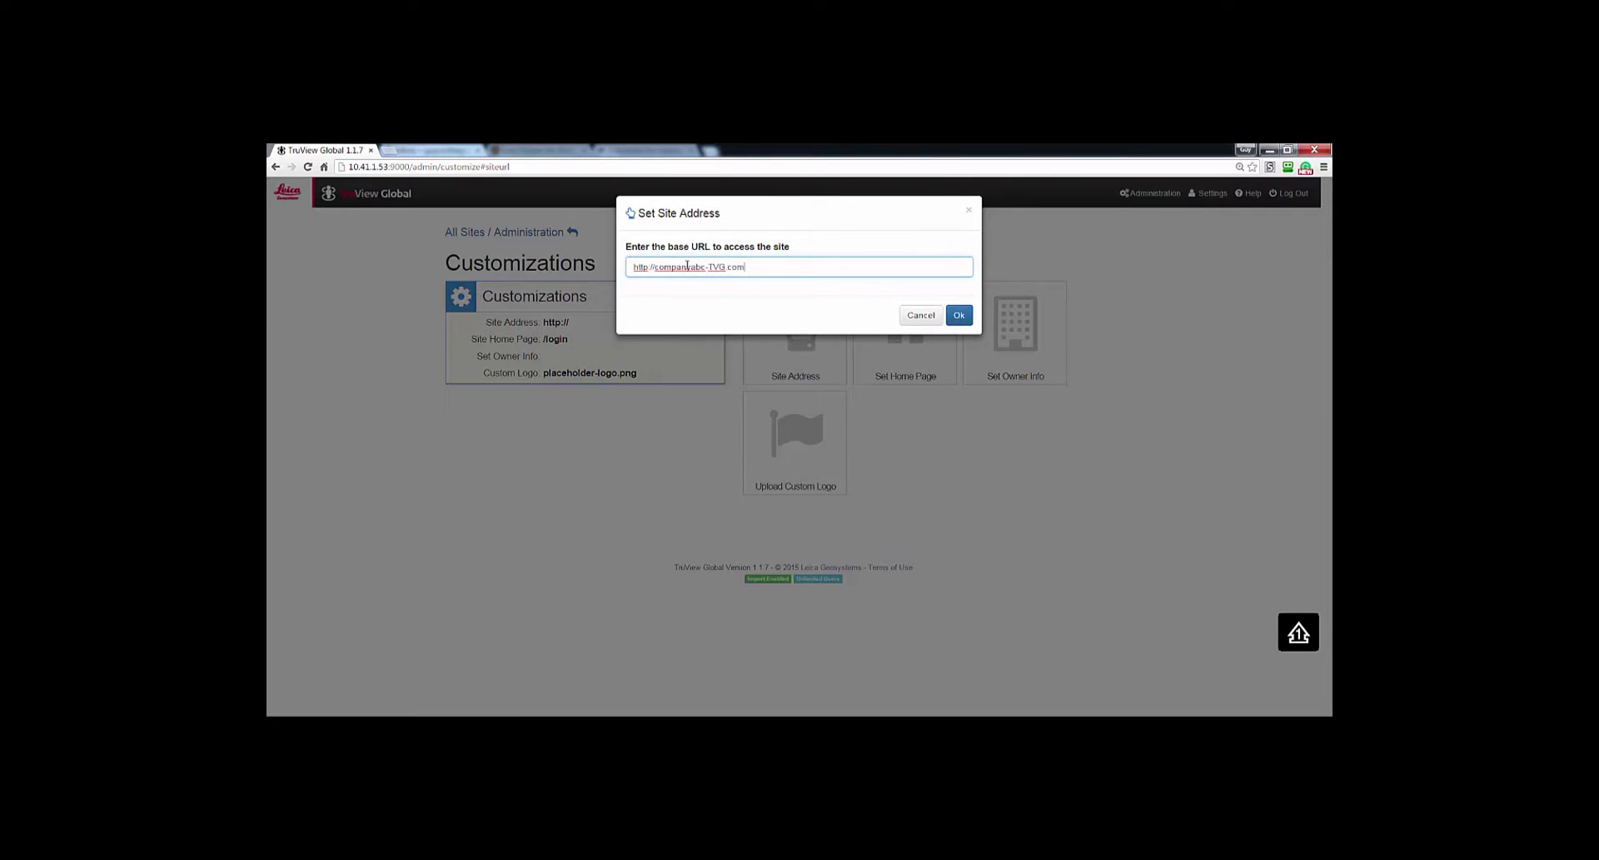
{"action": "left_click", "coordinate": [912, 318]}
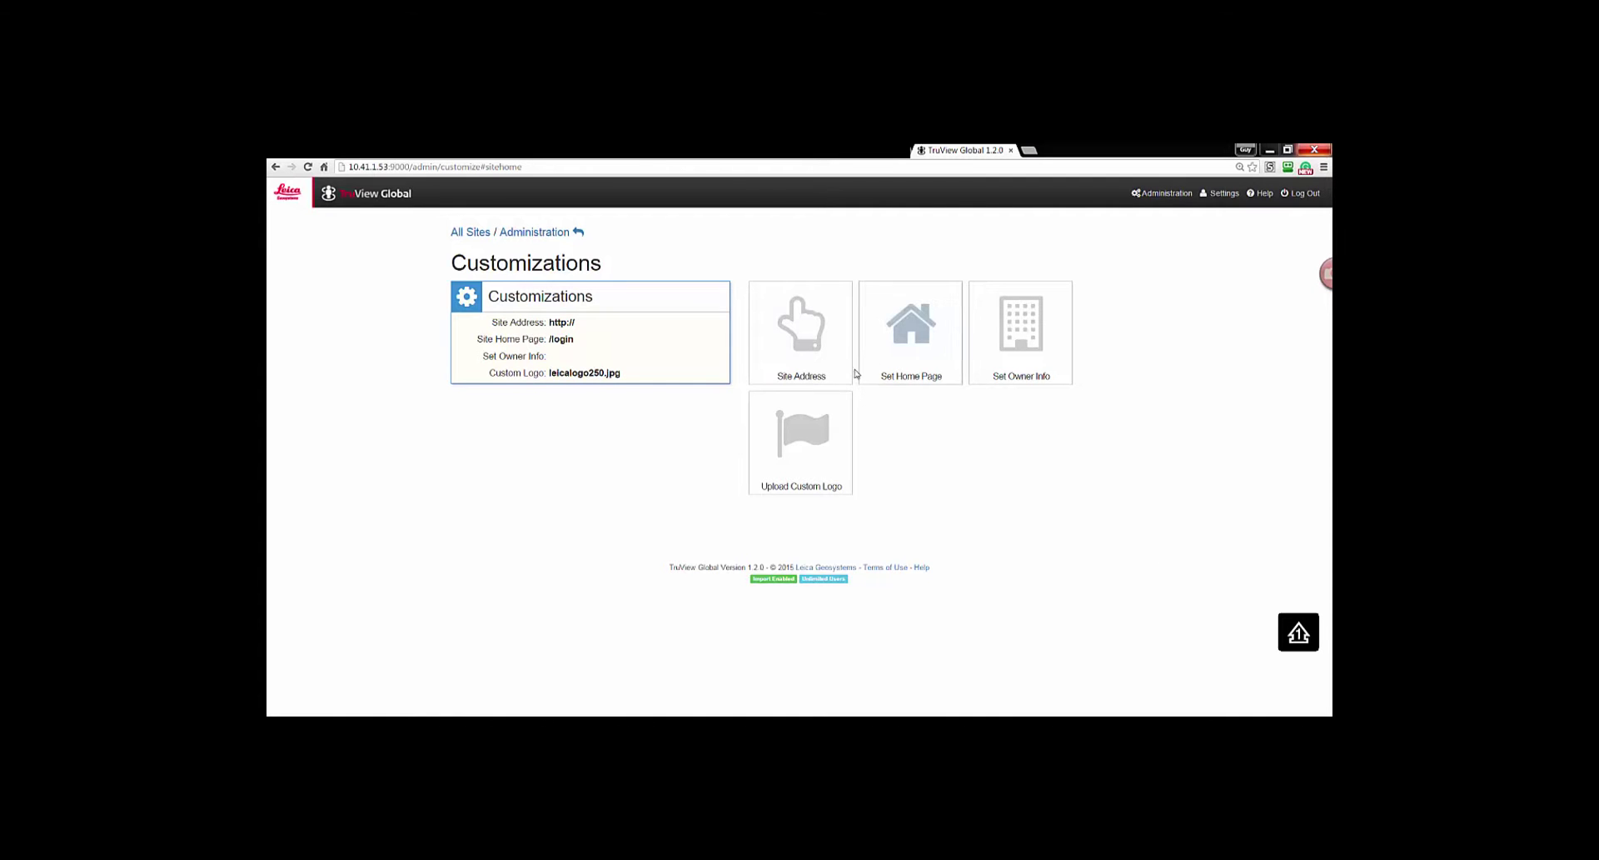
Set the site home page to the Welcome page with public sites (/welcome)
{"action": "left_click", "coordinate": [900, 355]}
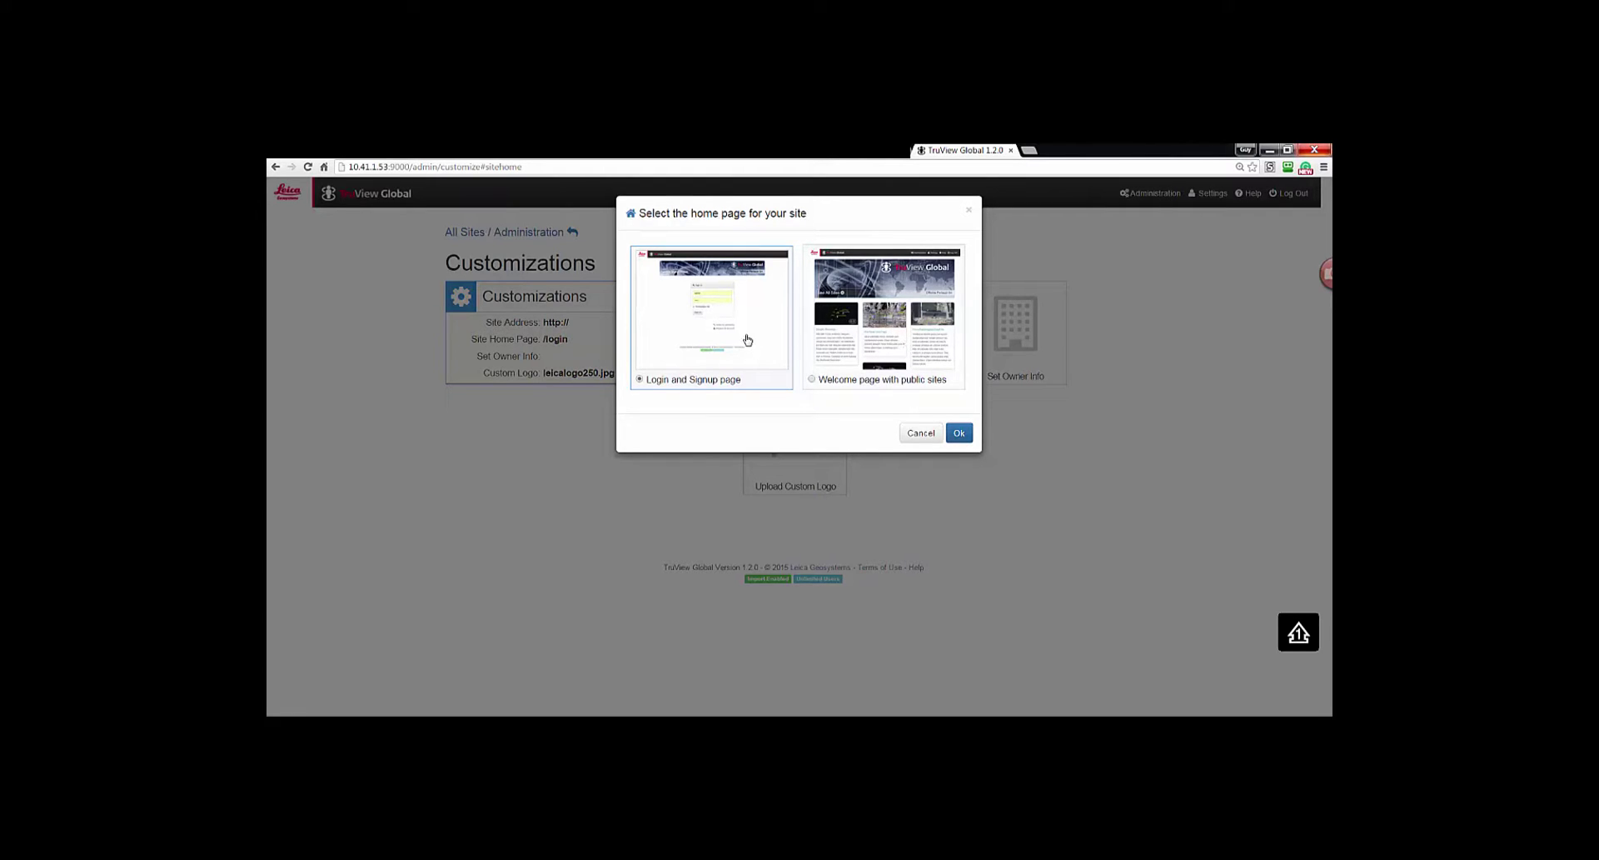
{"action": "left_click", "coordinate": [858, 329]}
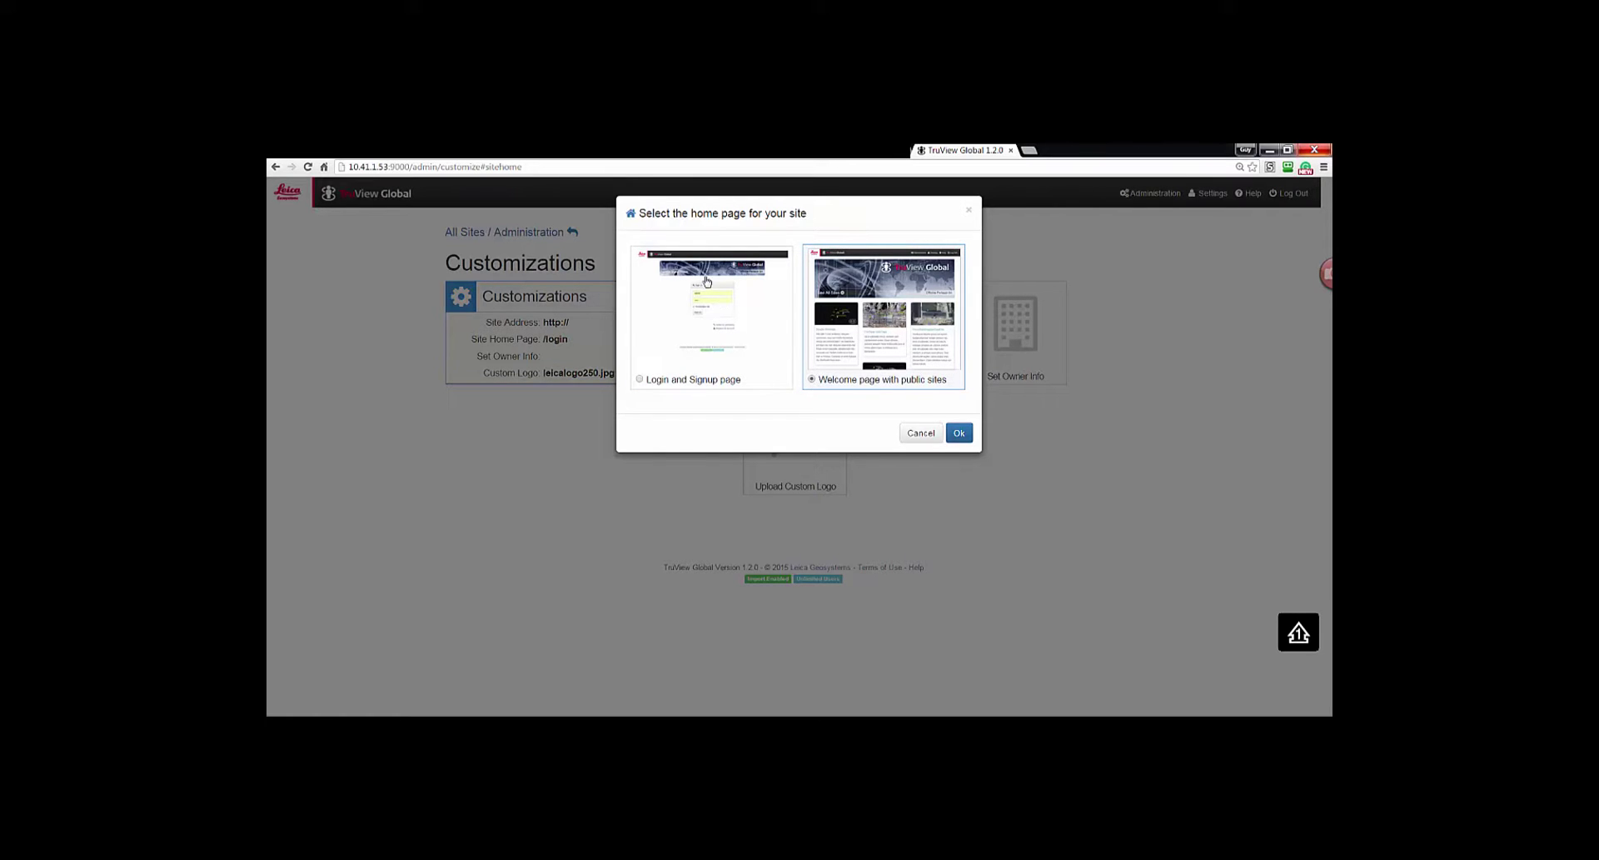
{"action": "left_click", "coordinate": [960, 435]}
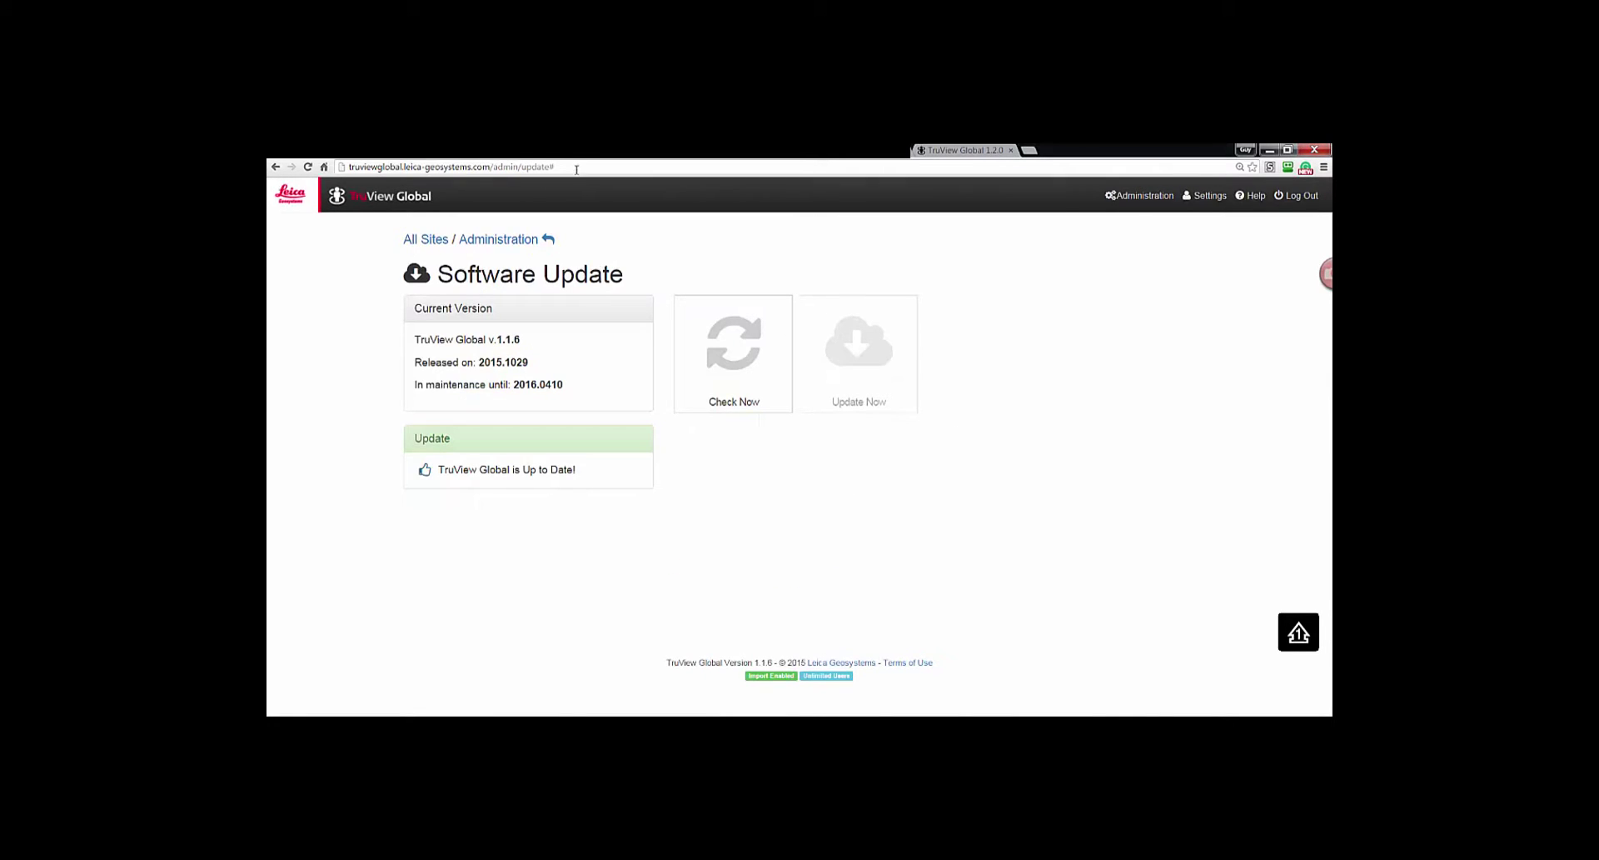
{"action": "left_click", "coordinate": [577, 166]}
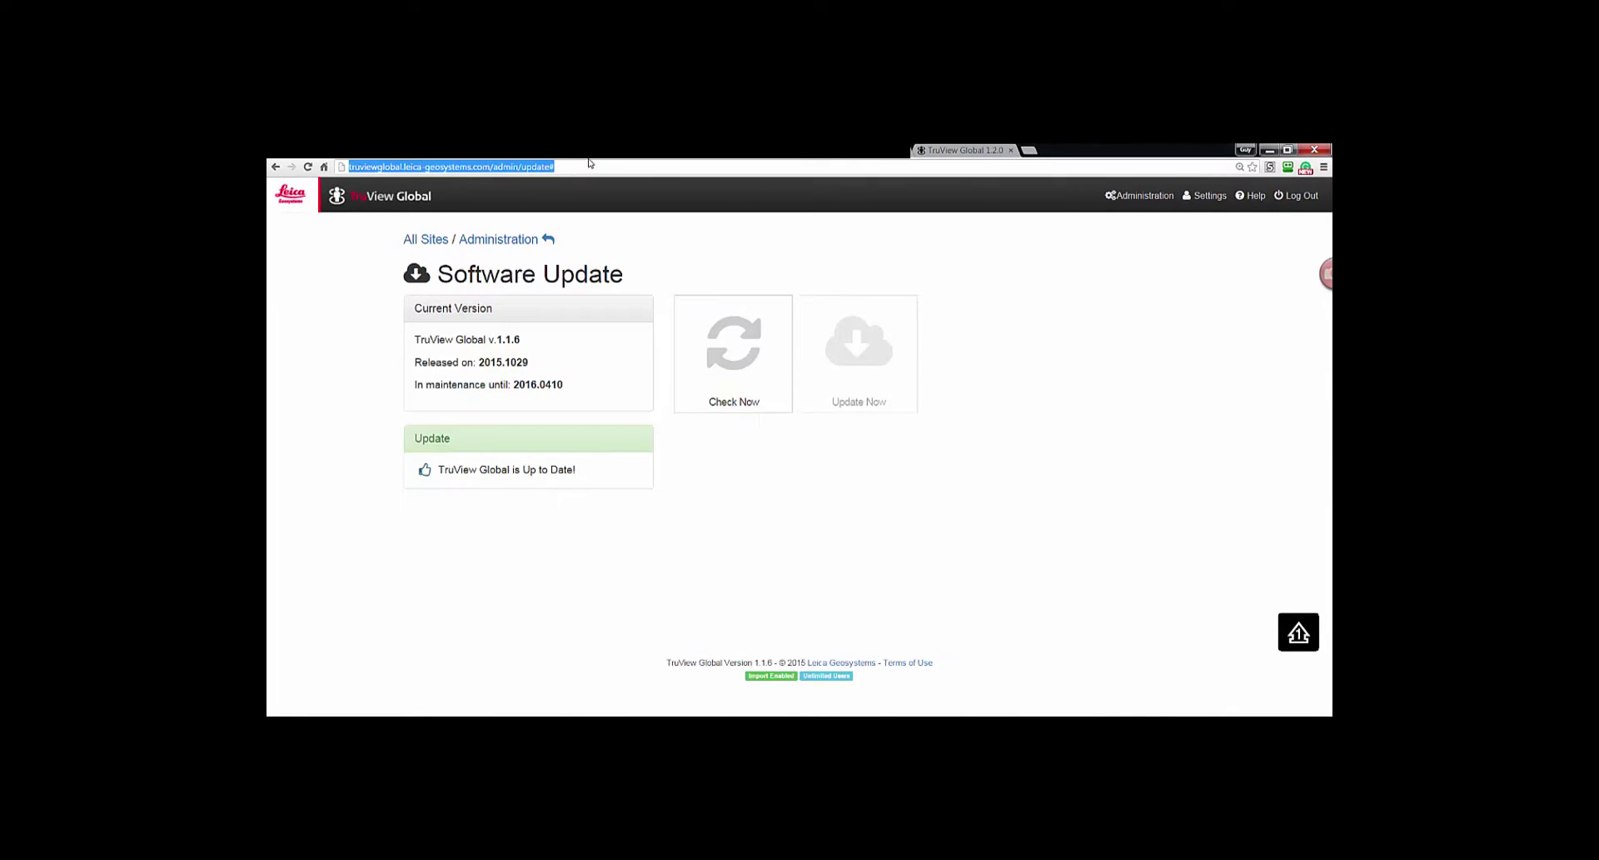
{"action": "left_click", "coordinate": [589, 169]}
{"action": "key", "text": "BackSpace"}
{"action": "key", "text": "BackSpace"}
{"action": "key", "text": "BackSpace"}
{"action": "key", "text": "BackSpace"}
{"action": "key", "text": "BackSpace"}
{"action": "key", "text": "BackSpace"}
{"action": "key", "text": "BackSpace"}
{"action": "key", "text": "BackSpace"}
{"action": "key", "text": "BackSpace"}
{"action": "key", "text": "BackSpace"}
{"action": "key", "text": "BackSpace"}
{"action": "key", "text": "BackSpace"}
{"action": "key", "text": "BackSpace"}
{"action": "key", "text": "BackSpace"}
{"action": "key", "text": "BackSpace"}
{"action": "key", "text": "BackSpace"}
{"action": "key", "text": "BackSpace"}
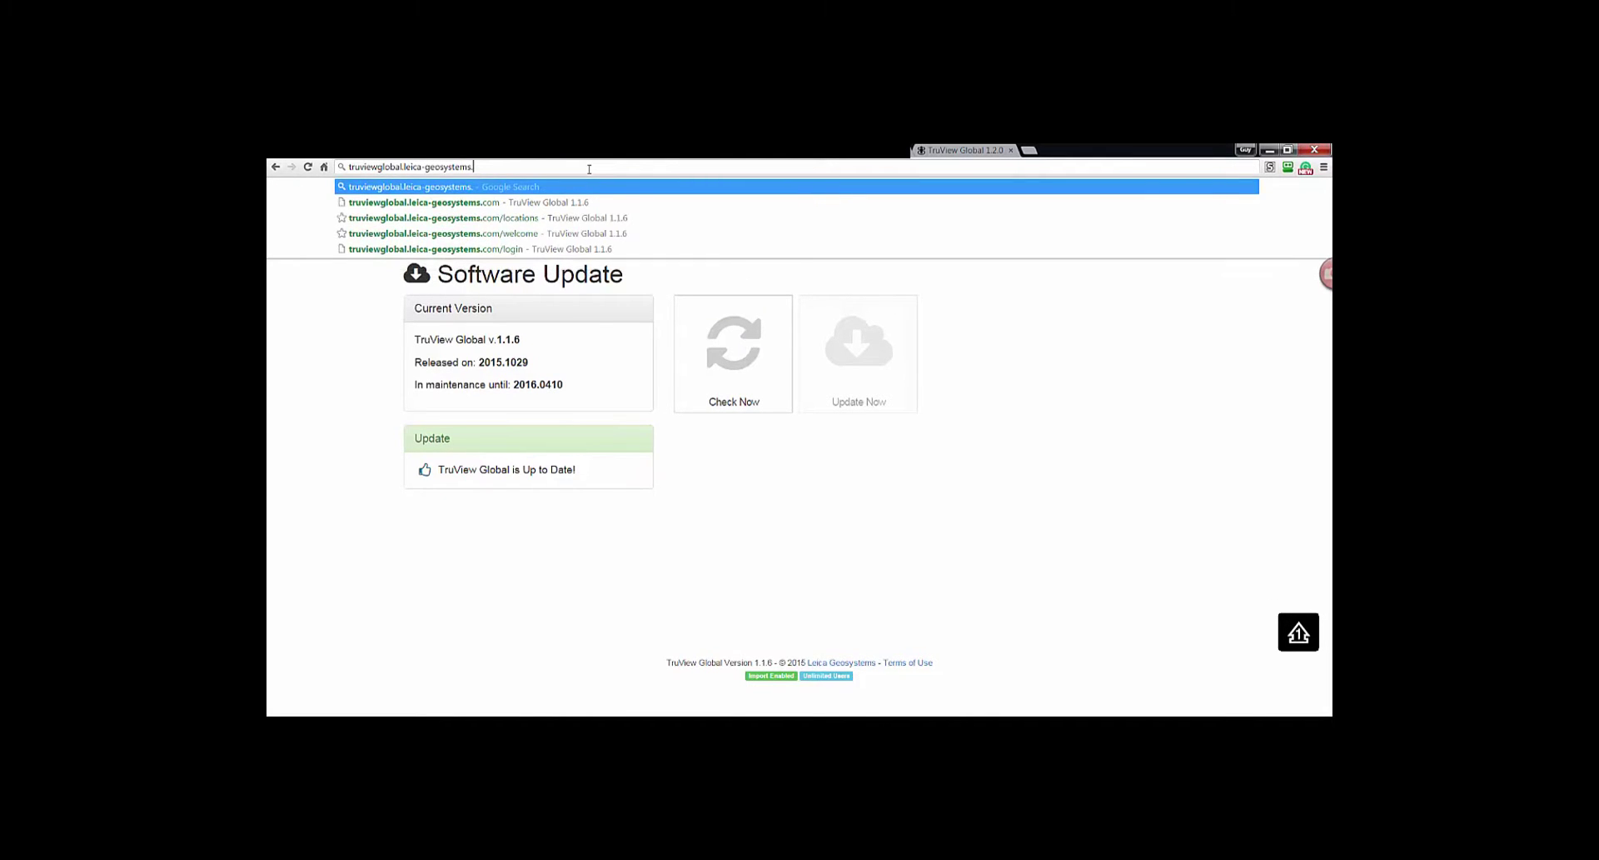
{"action": "type", "text": "com"}
{"action": "key", "text": "Return"}
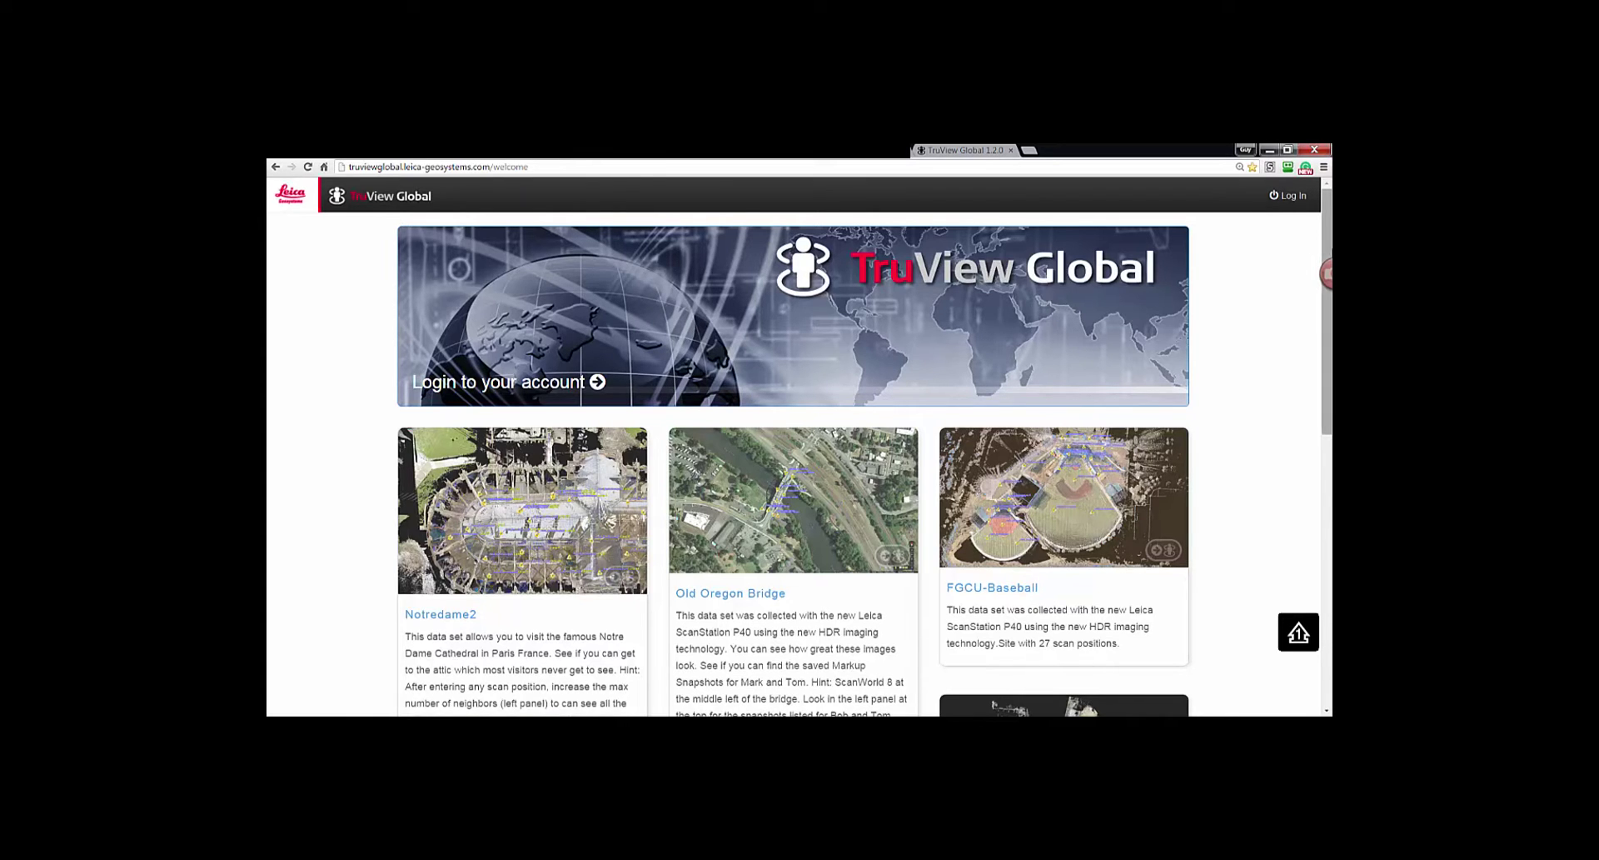
{"action": "left_click_drag", "start_coordinate": [1326, 337], "coordinate": [1322, 458]}
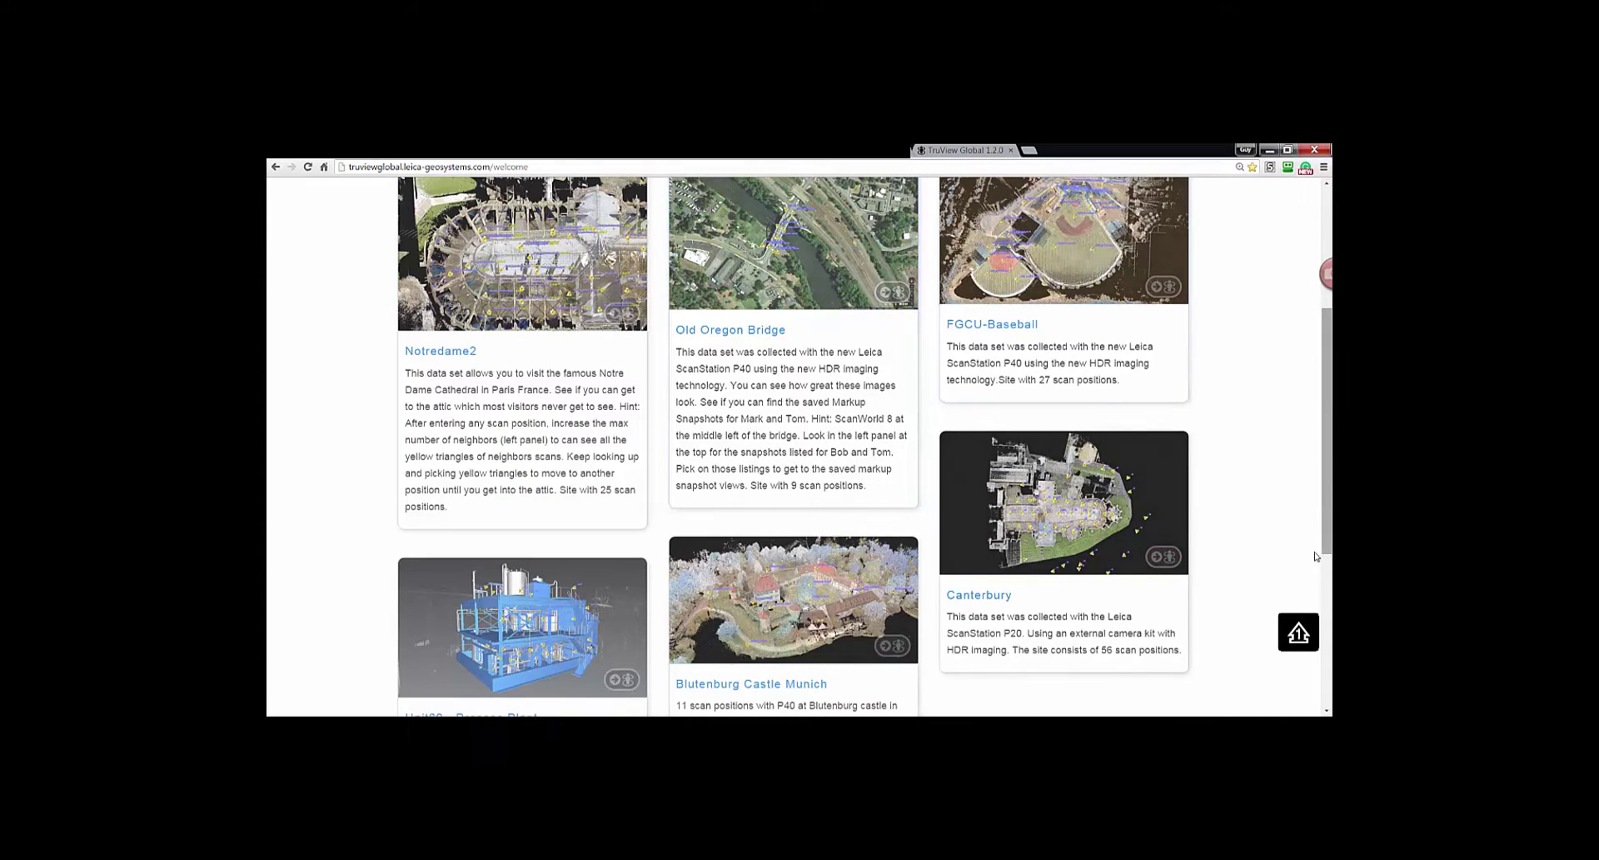
{"action": "scroll", "coordinate": [1316, 562], "scroll_direction": "down", "scroll_amount": 4}
{"action": "scroll", "coordinate": [1316, 563], "scroll_direction": "up", "scroll_amount": 7}
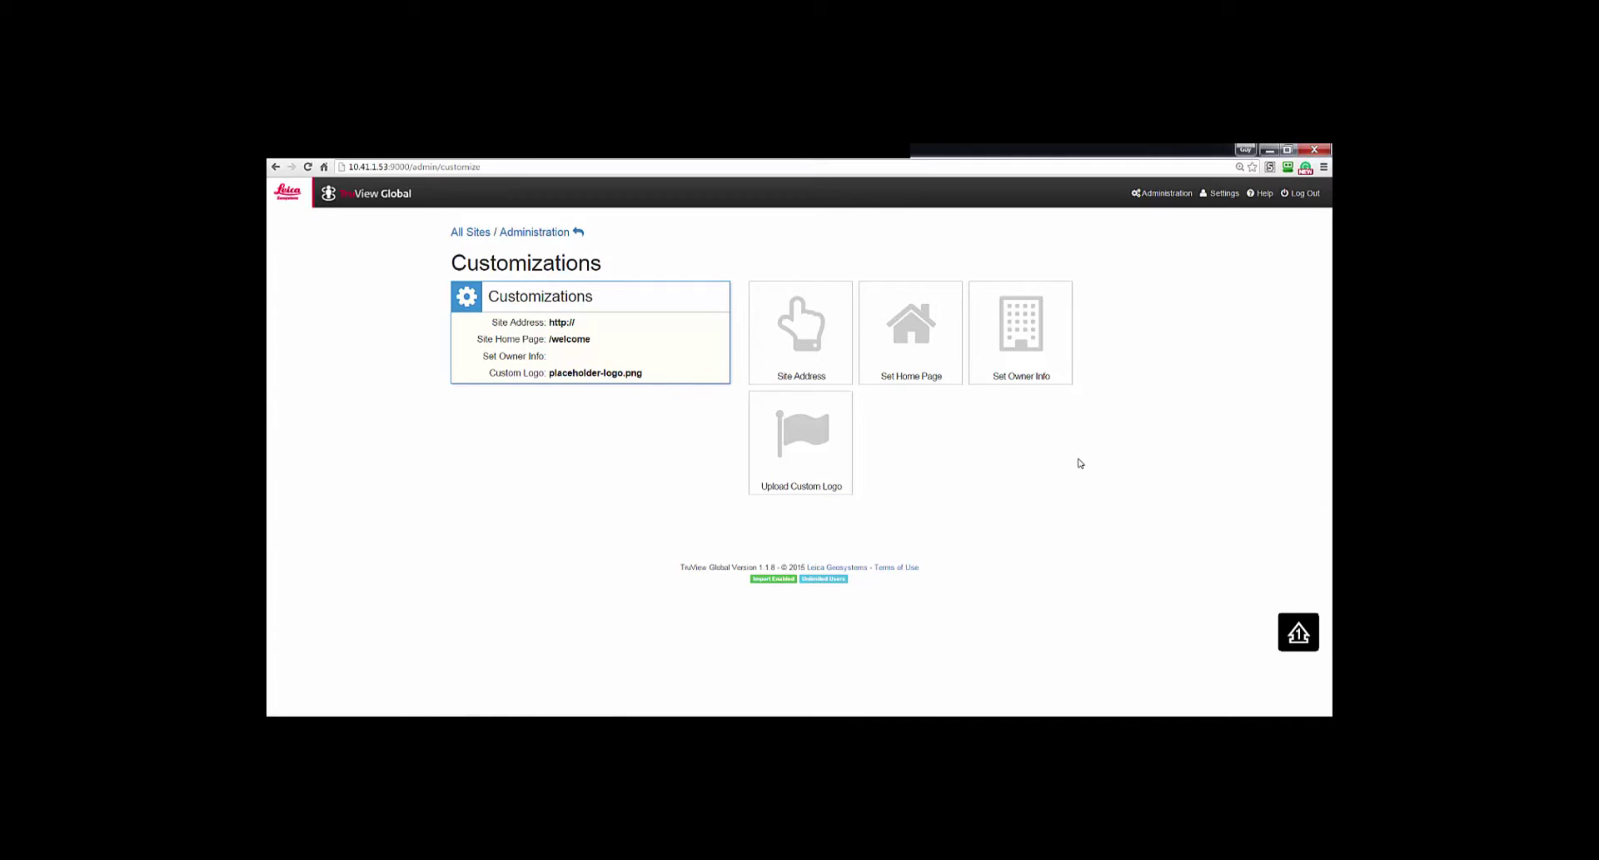
Save the site owner info with organization name CompanyABC and state or region ca
{"action": "left_click", "coordinate": [1028, 367]}
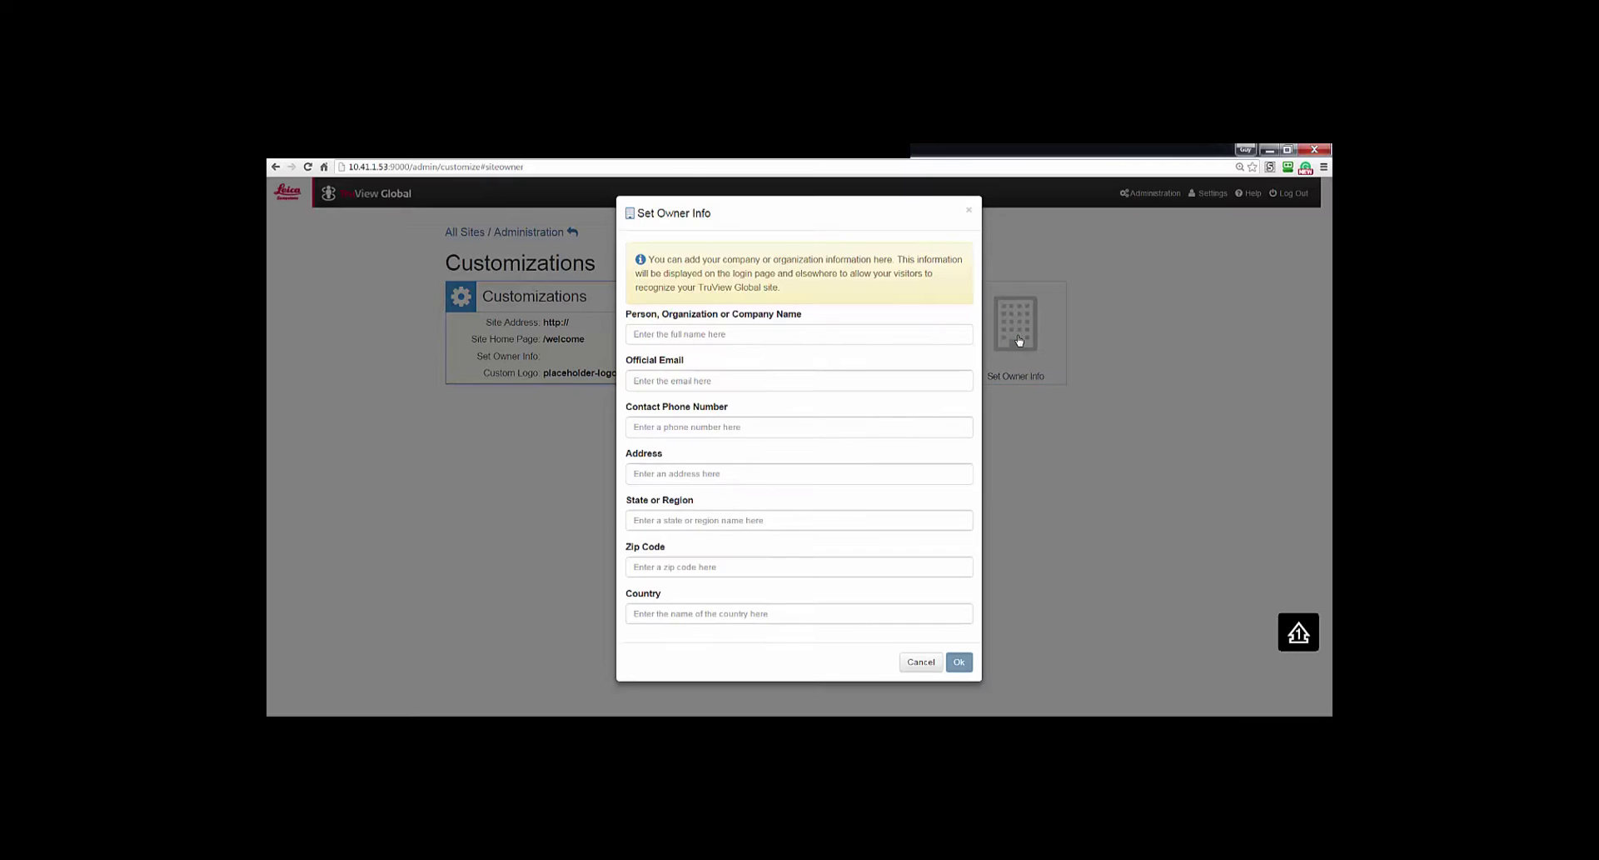
{"action": "left_click", "coordinate": [734, 335]}
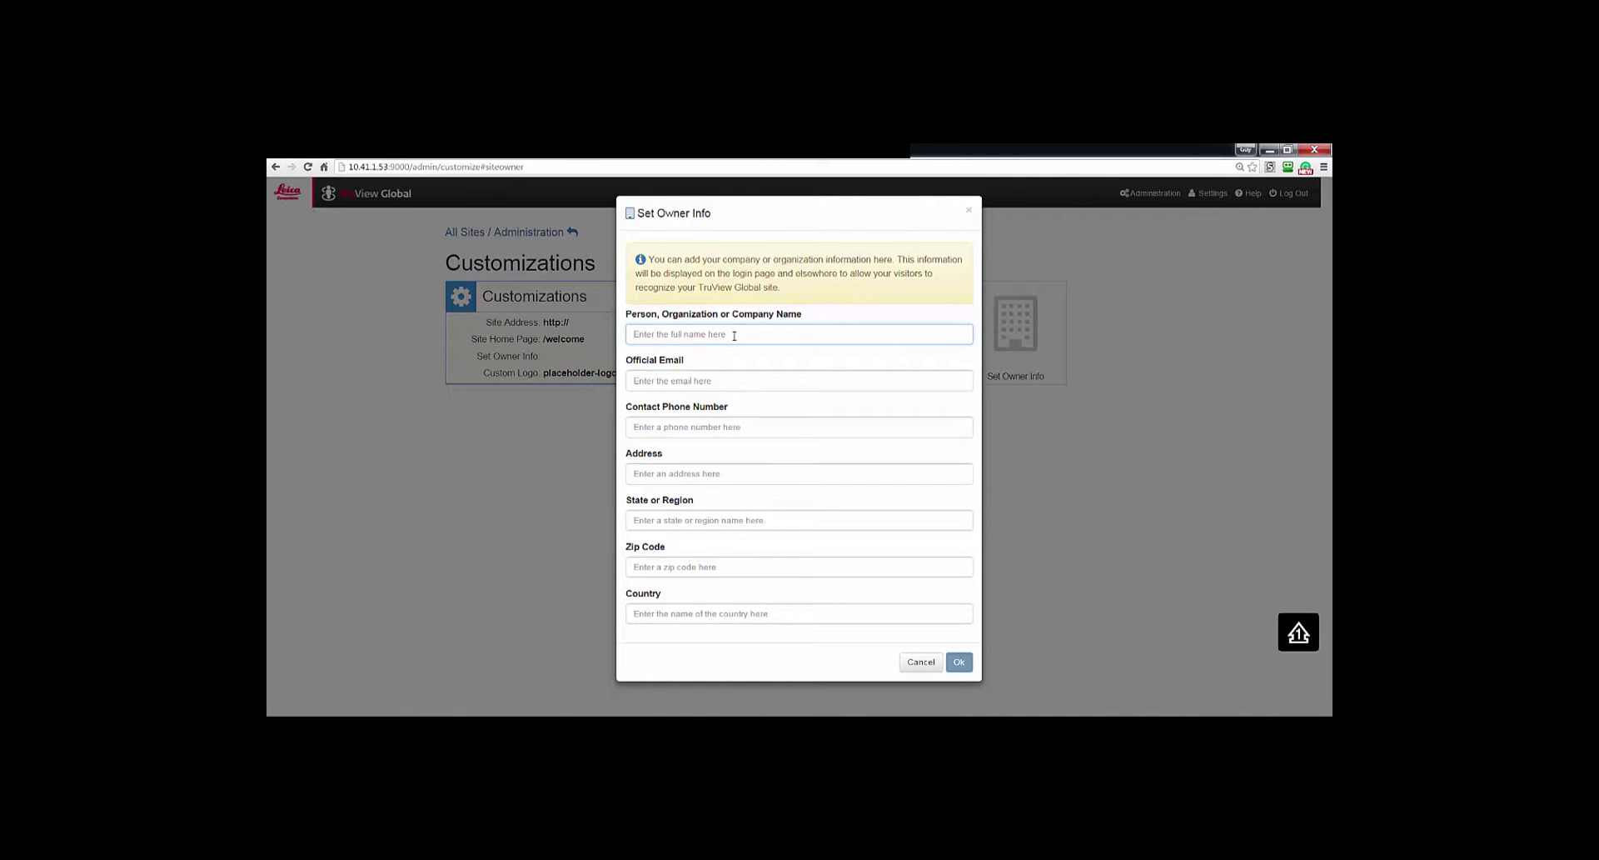
{"action": "type", "text": "CompanyABC"}
{"action": "left_click", "coordinate": [698, 522]}
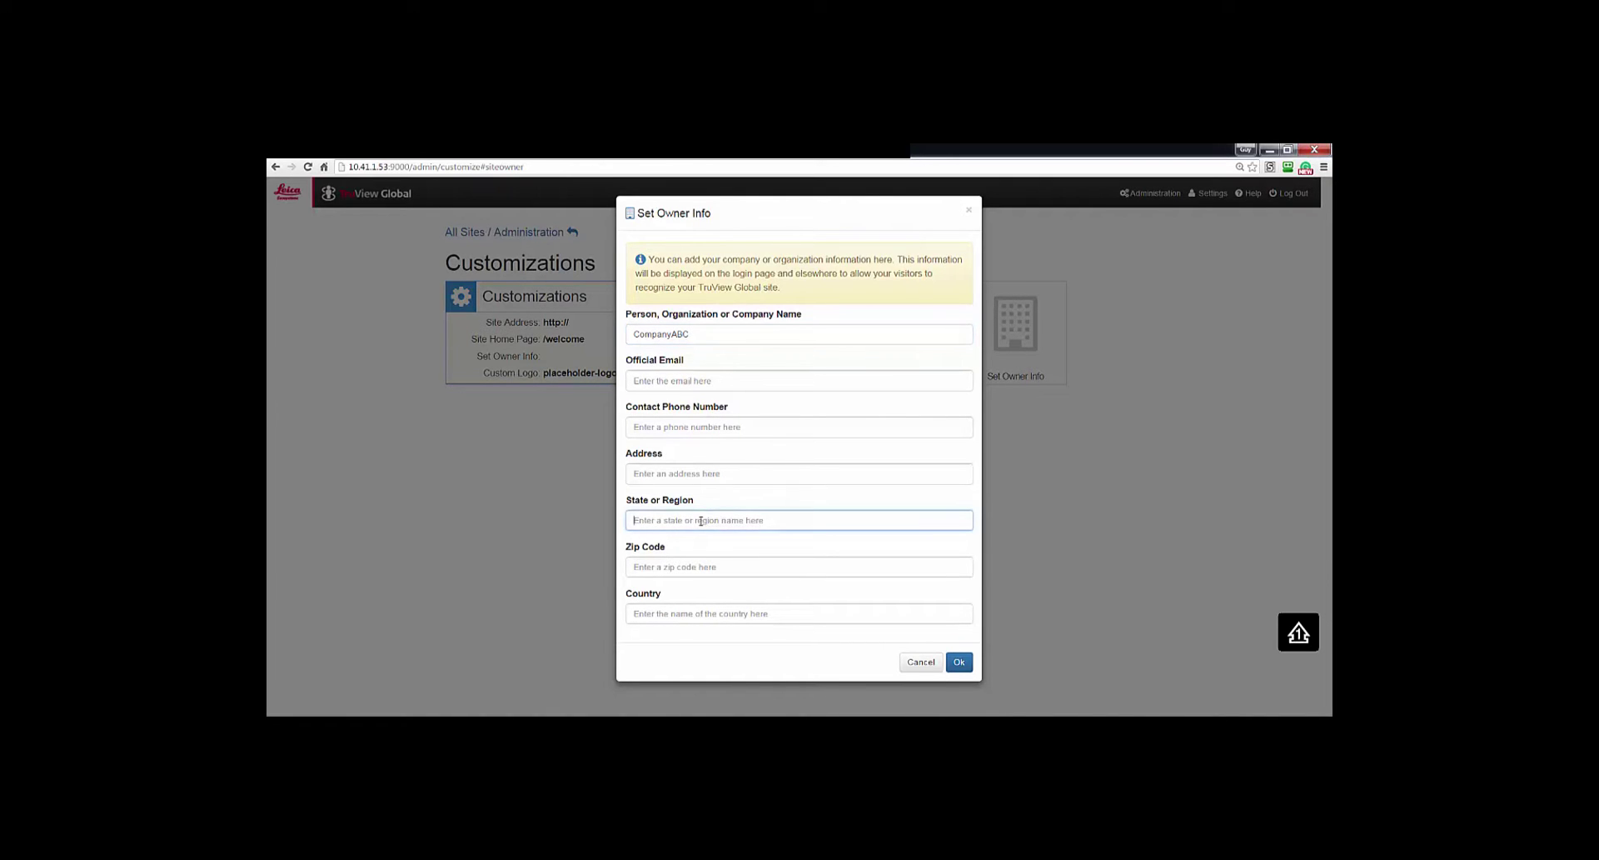
{"action": "type", "text": "ca"}
{"action": "left_click", "coordinate": [959, 663]}
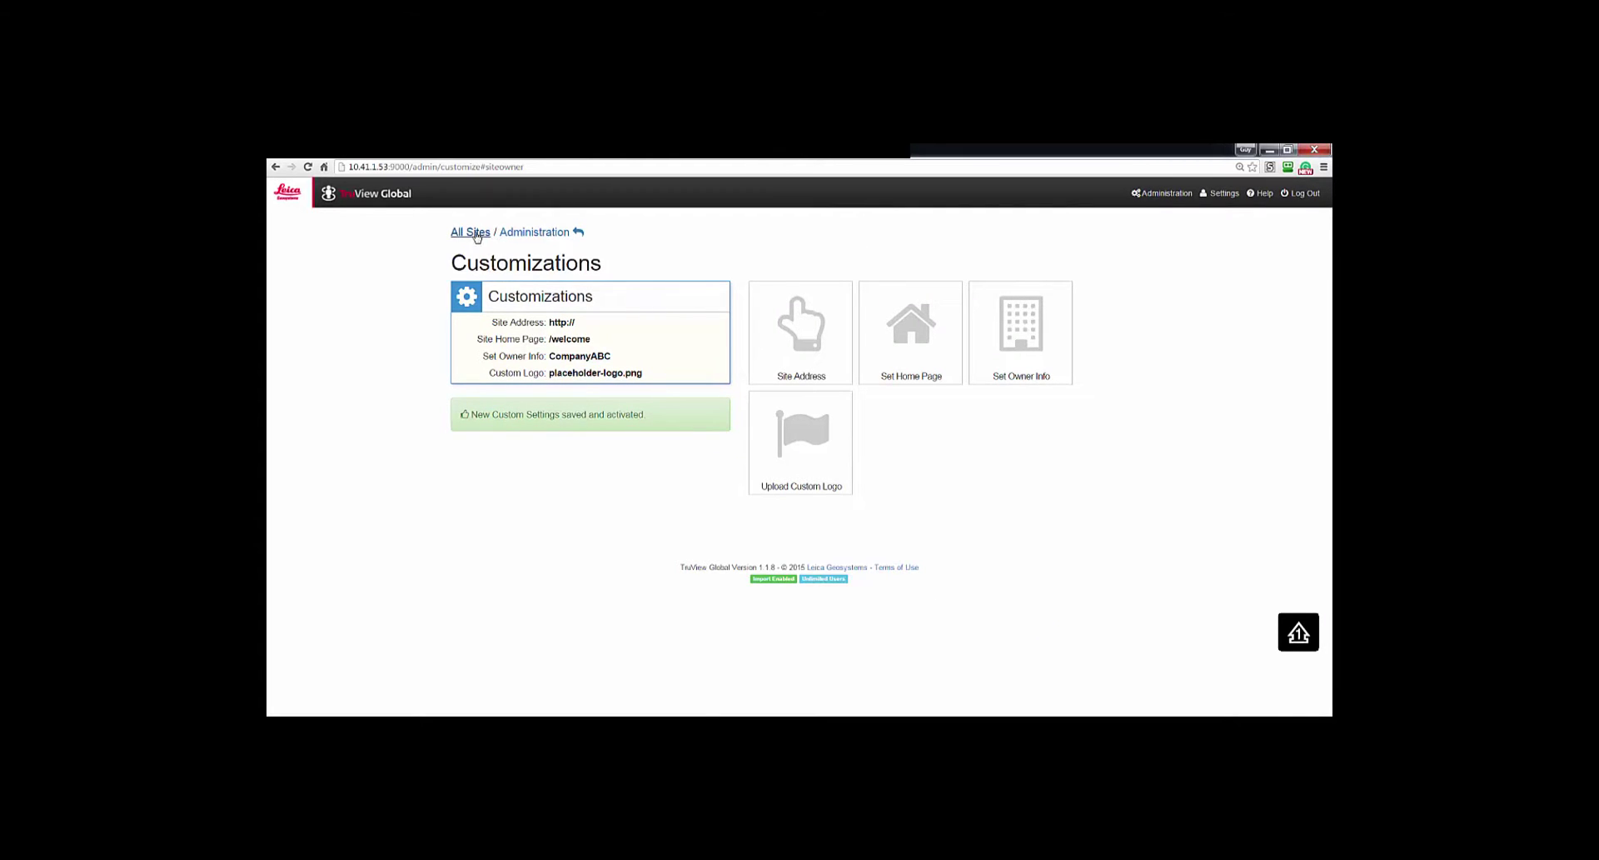
Log out to view CompanyABC on the login page, then sign back in
{"action": "left_click", "coordinate": [1305, 194]}
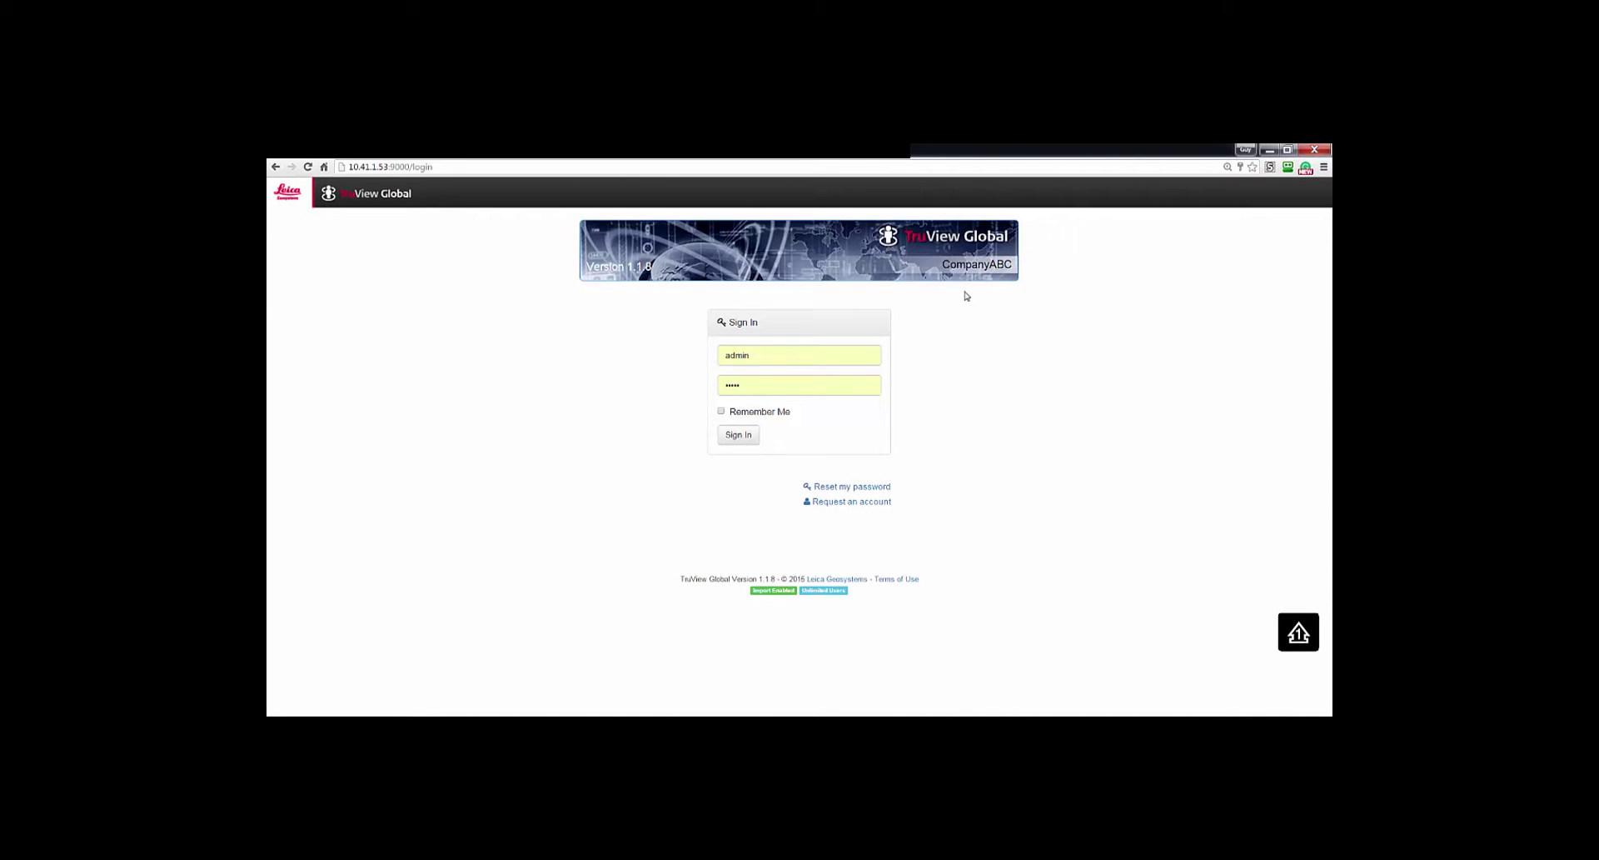
{"action": "left_click", "coordinate": [728, 439]}
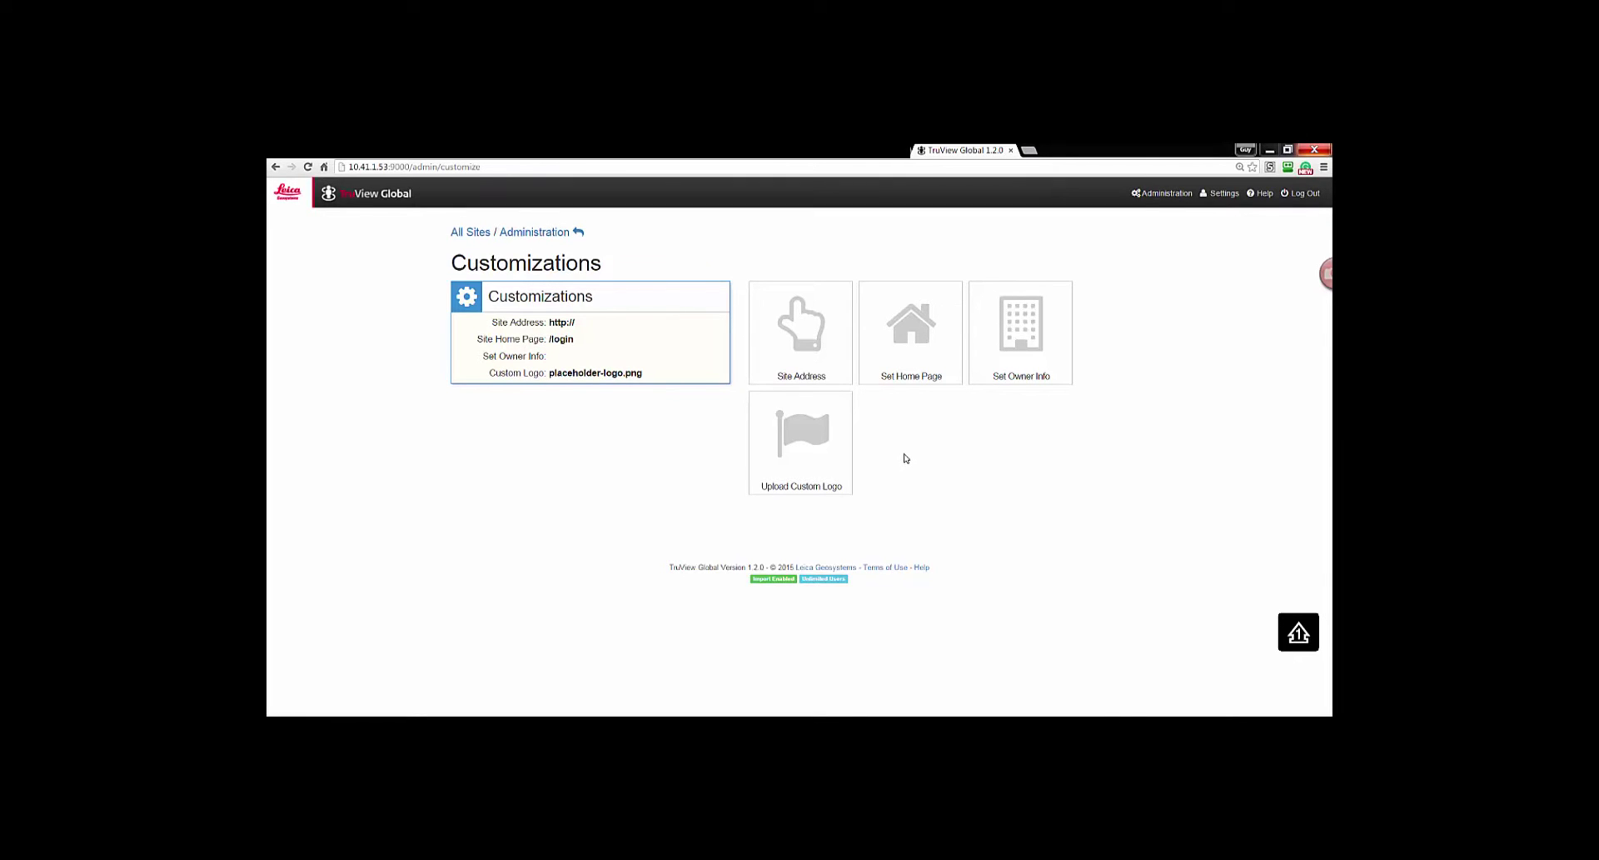
Upload leicalogo250.jpg as the custom logo and save it to activate
{"action": "left_click", "coordinate": [803, 440]}
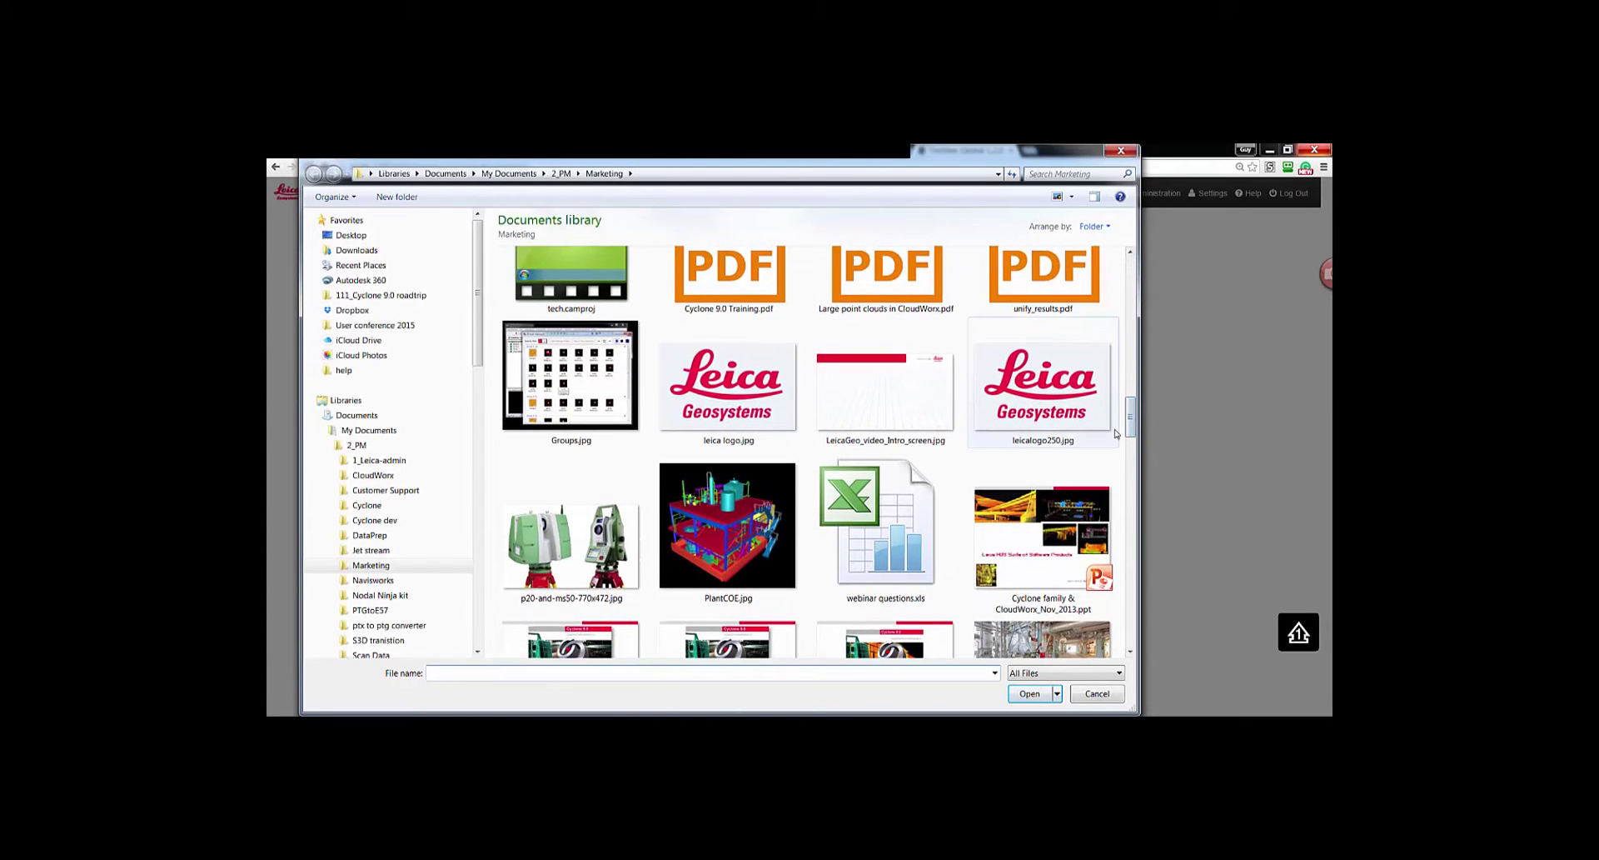
{"action": "double_click", "coordinate": [1048, 385]}
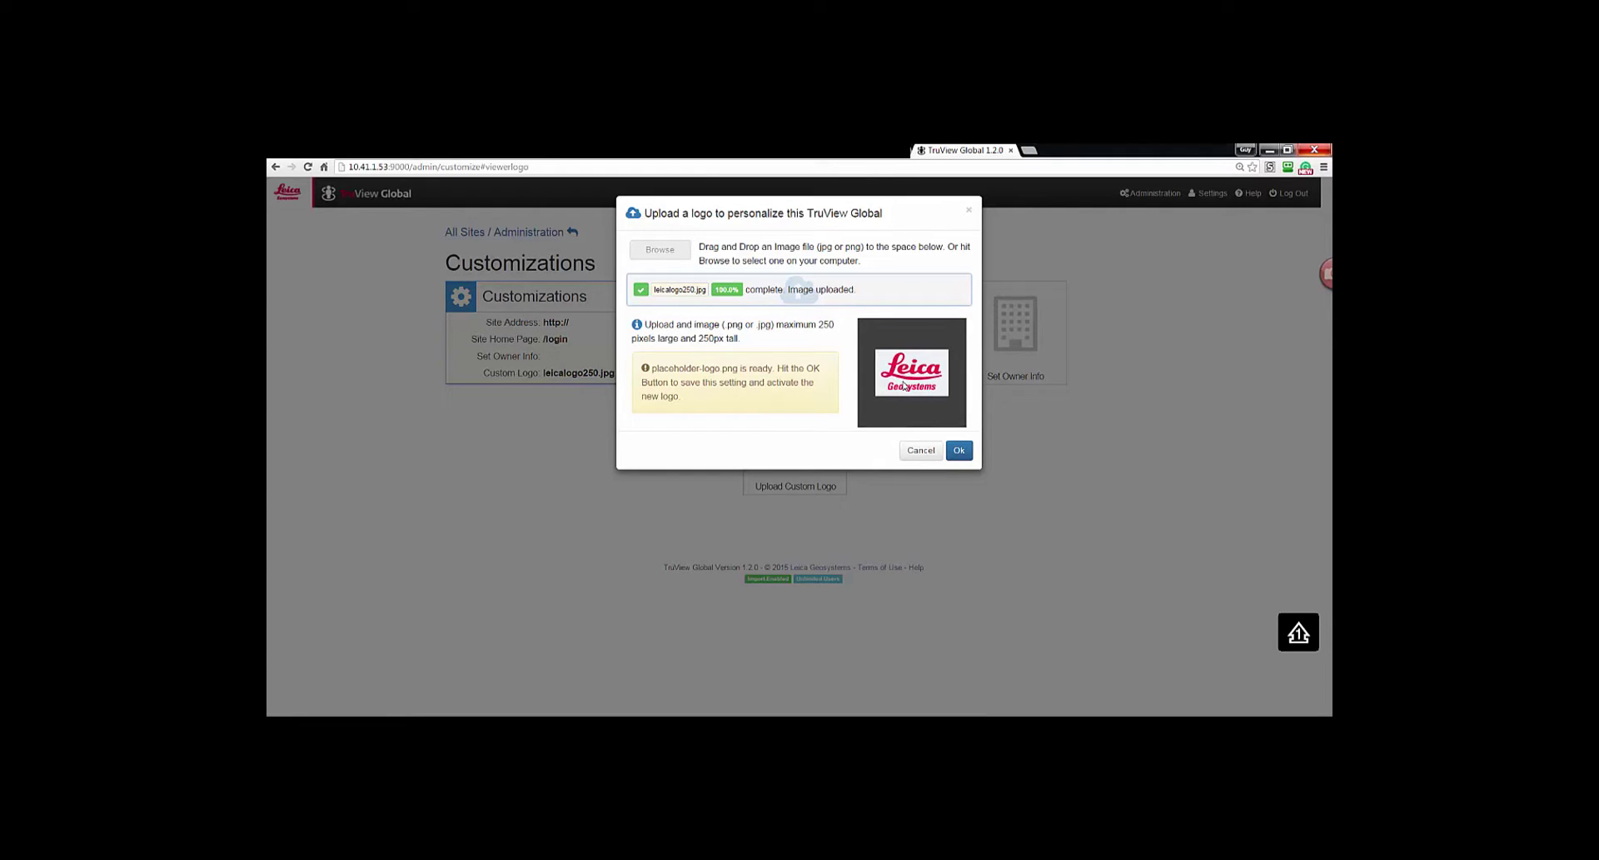
{"action": "left_click", "coordinate": [960, 452]}
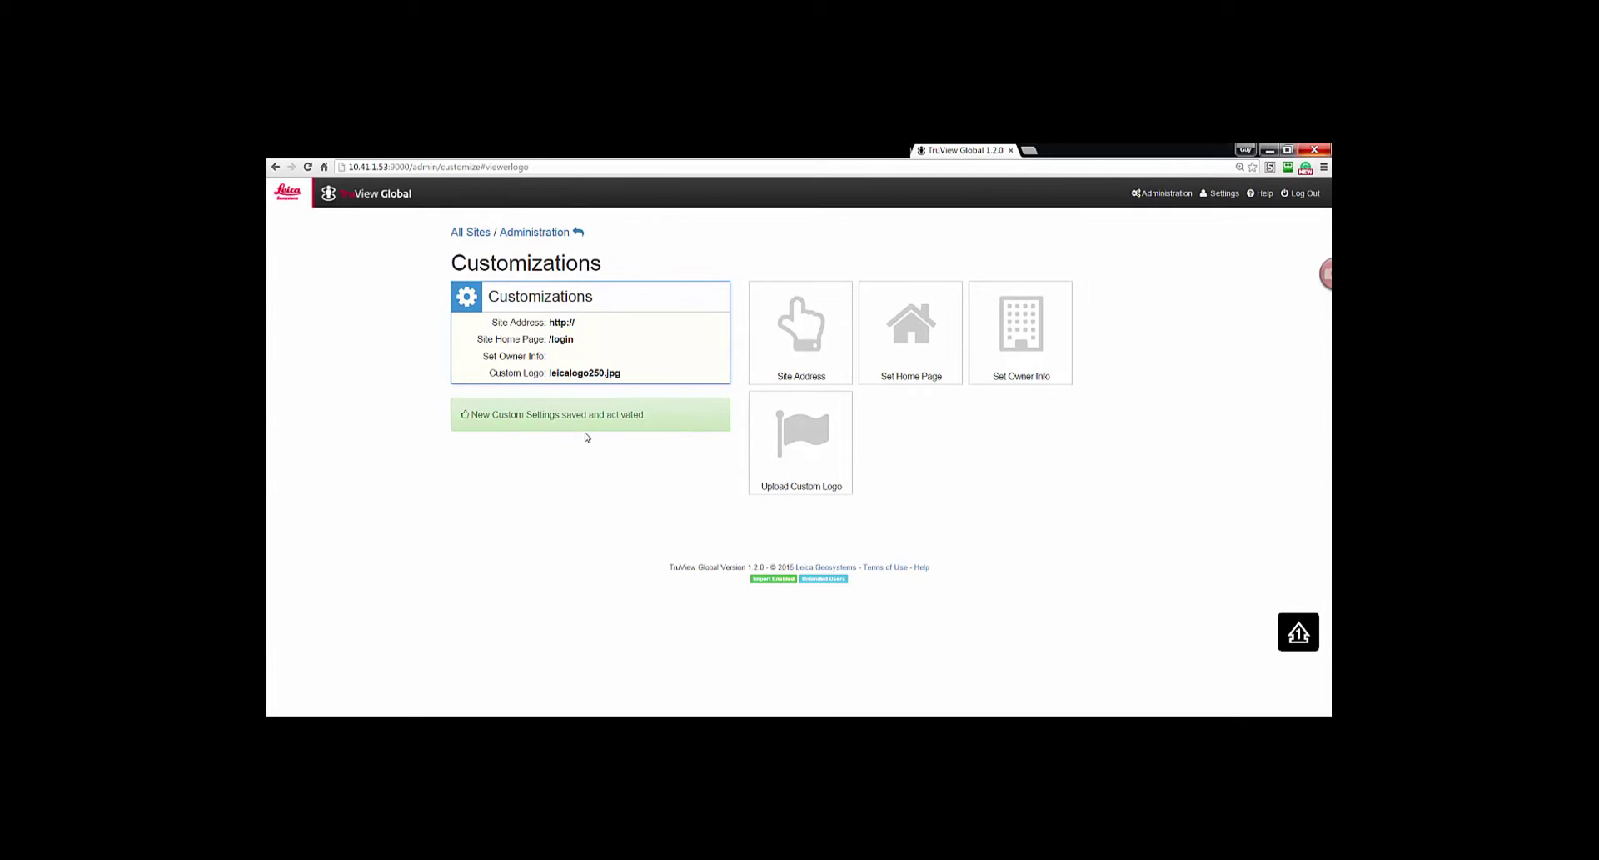
Open a station scan in the shareddata site, then jump to Station 3 and pan its panorama
{"action": "left_click", "coordinate": [472, 237]}
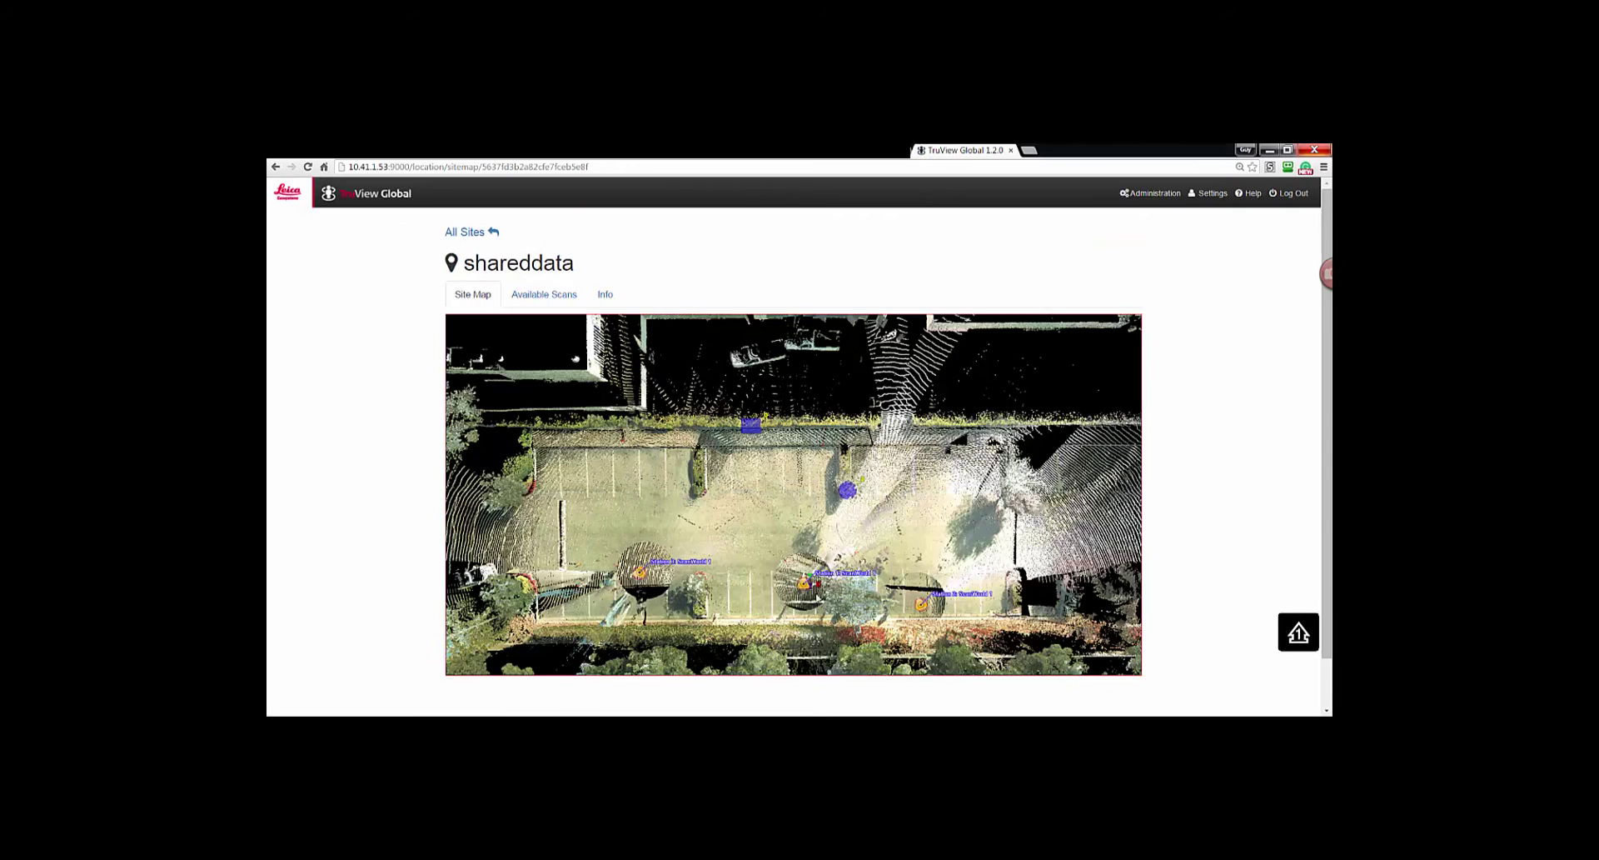
{"action": "left_click", "coordinate": [805, 585]}
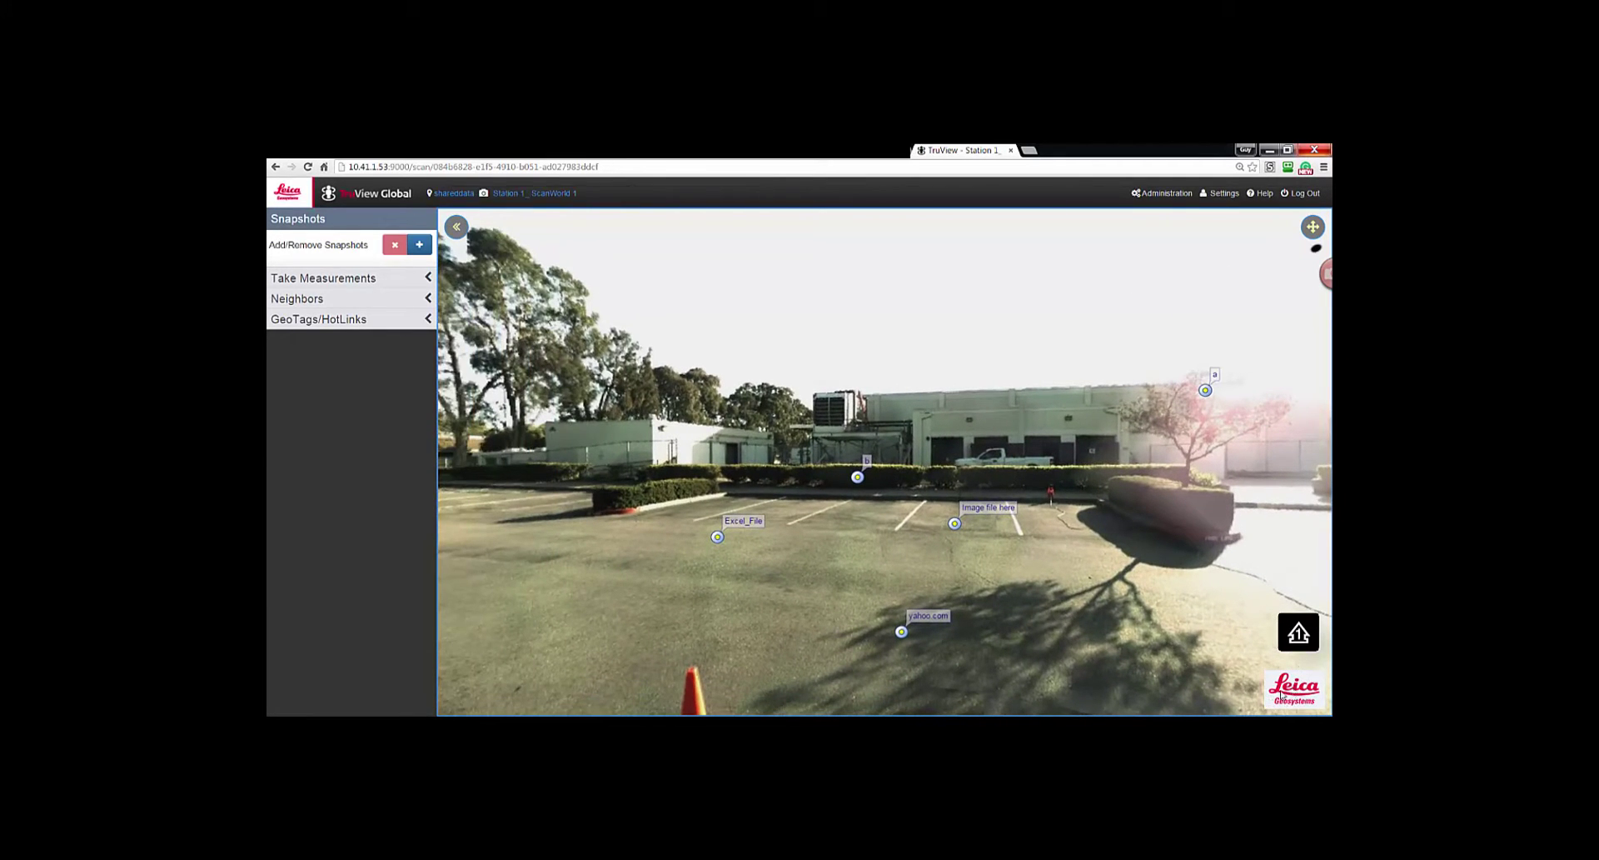
{"action": "mouse_move", "coordinate": [991, 554]}
{"action": "left_mouse_down"}
{"action": "mouse_move", "coordinate": [866, 516]}
{"action": "mouse_move", "coordinate": [802, 534]}
{"action": "mouse_move", "coordinate": [766, 474]}
{"action": "left_mouse_up"}
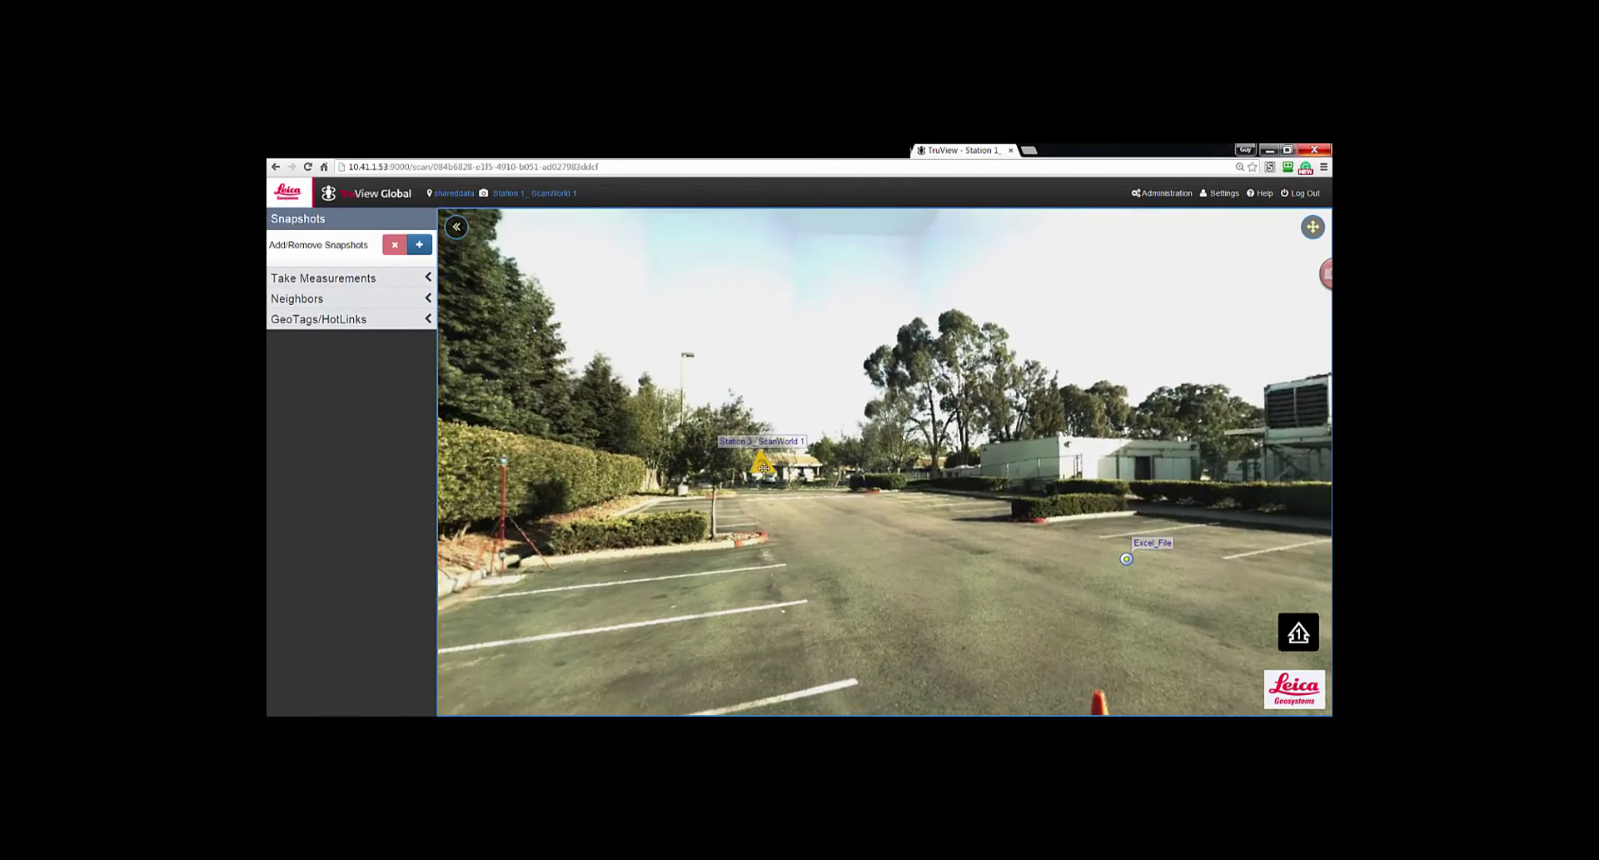
{"action": "left_click", "coordinate": [761, 467]}
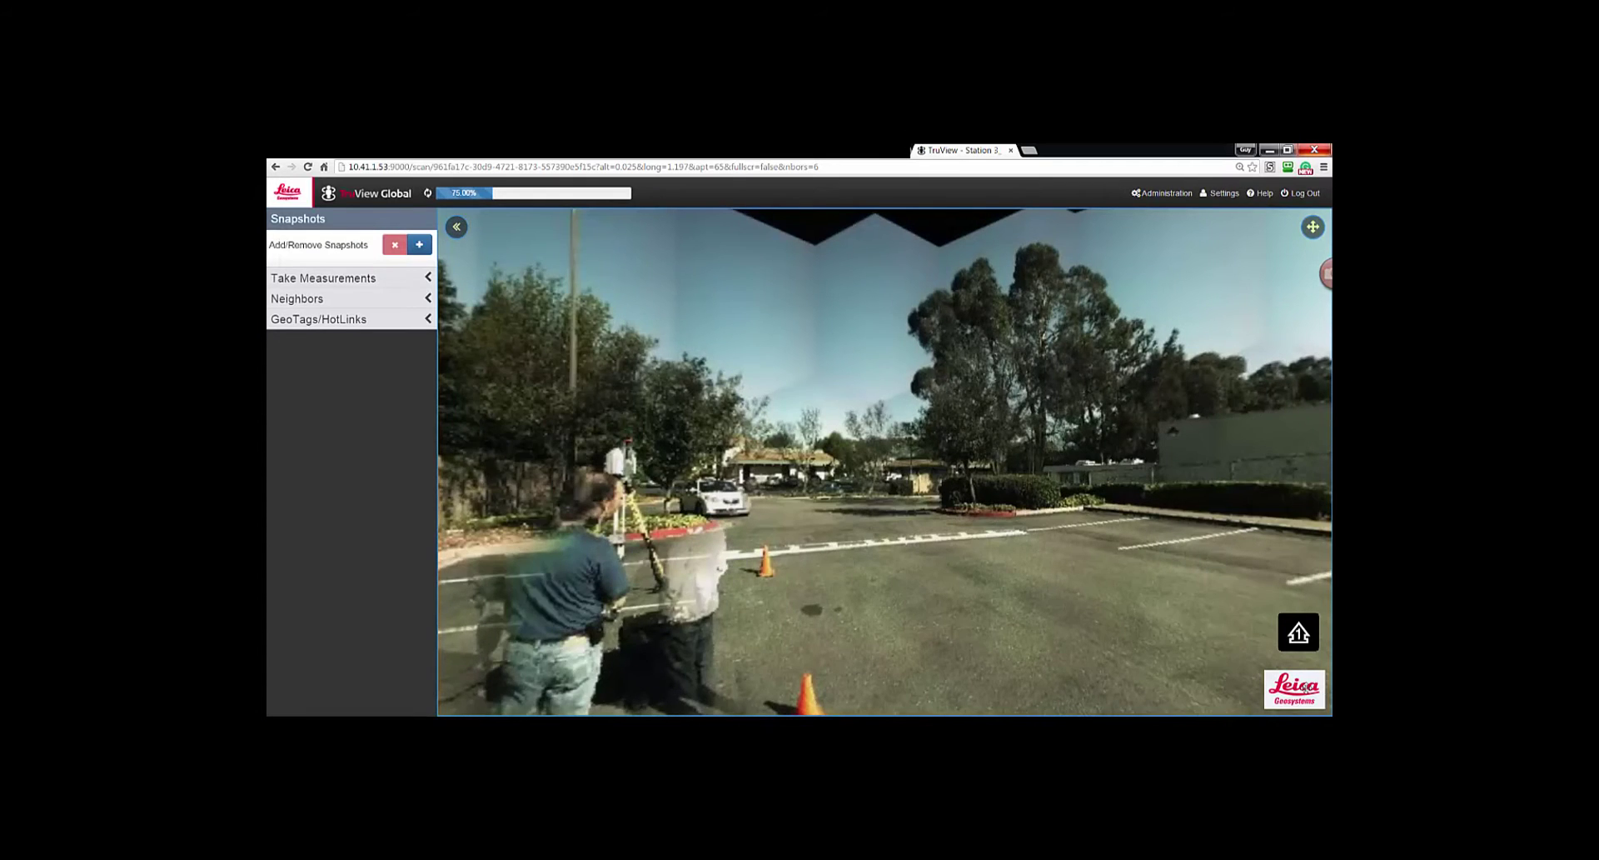
{"action": "left_click_drag", "start_coordinate": [1057, 568], "coordinate": [1262, 679]}
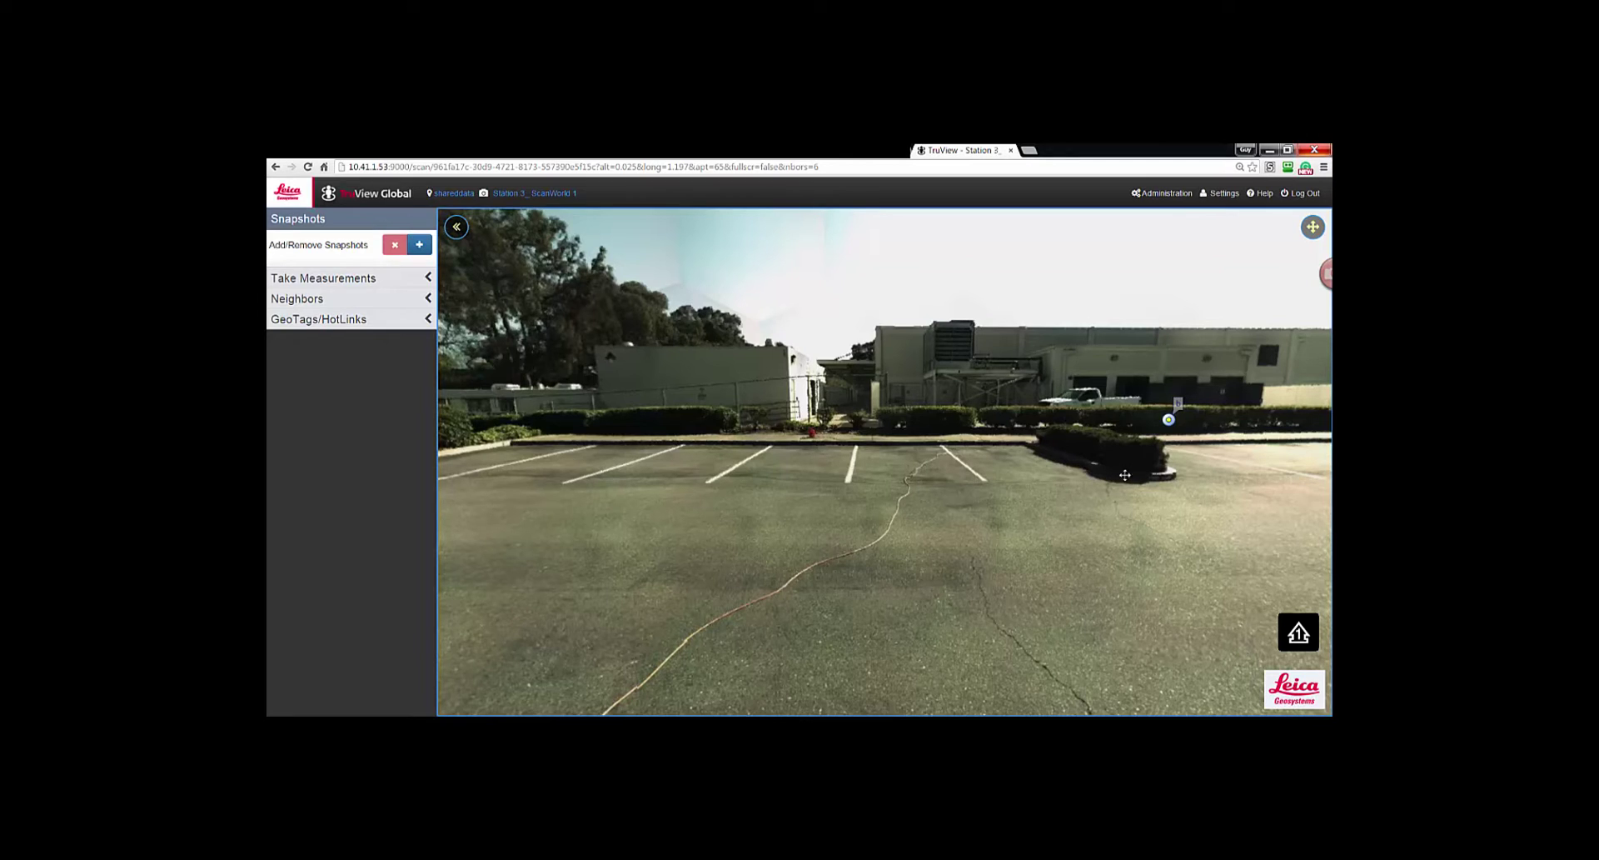
Check leicalogo250.jpg under Upload Custom Logo, cancel, and return to Server Administration
{"action": "left_click", "coordinate": [1157, 197]}
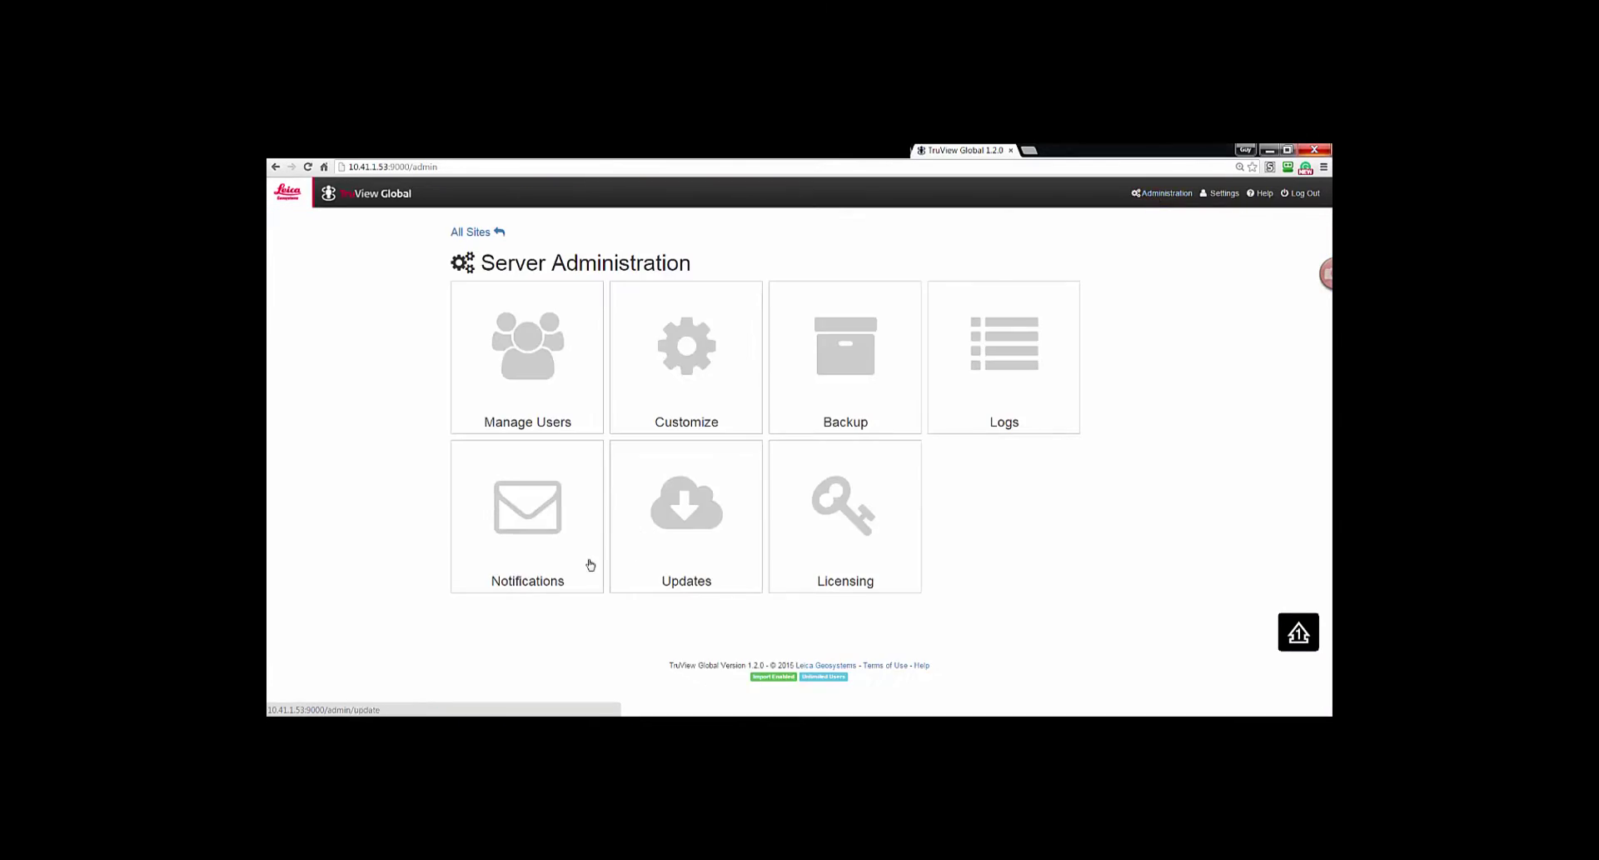
{"action": "left_click", "coordinate": [657, 368]}
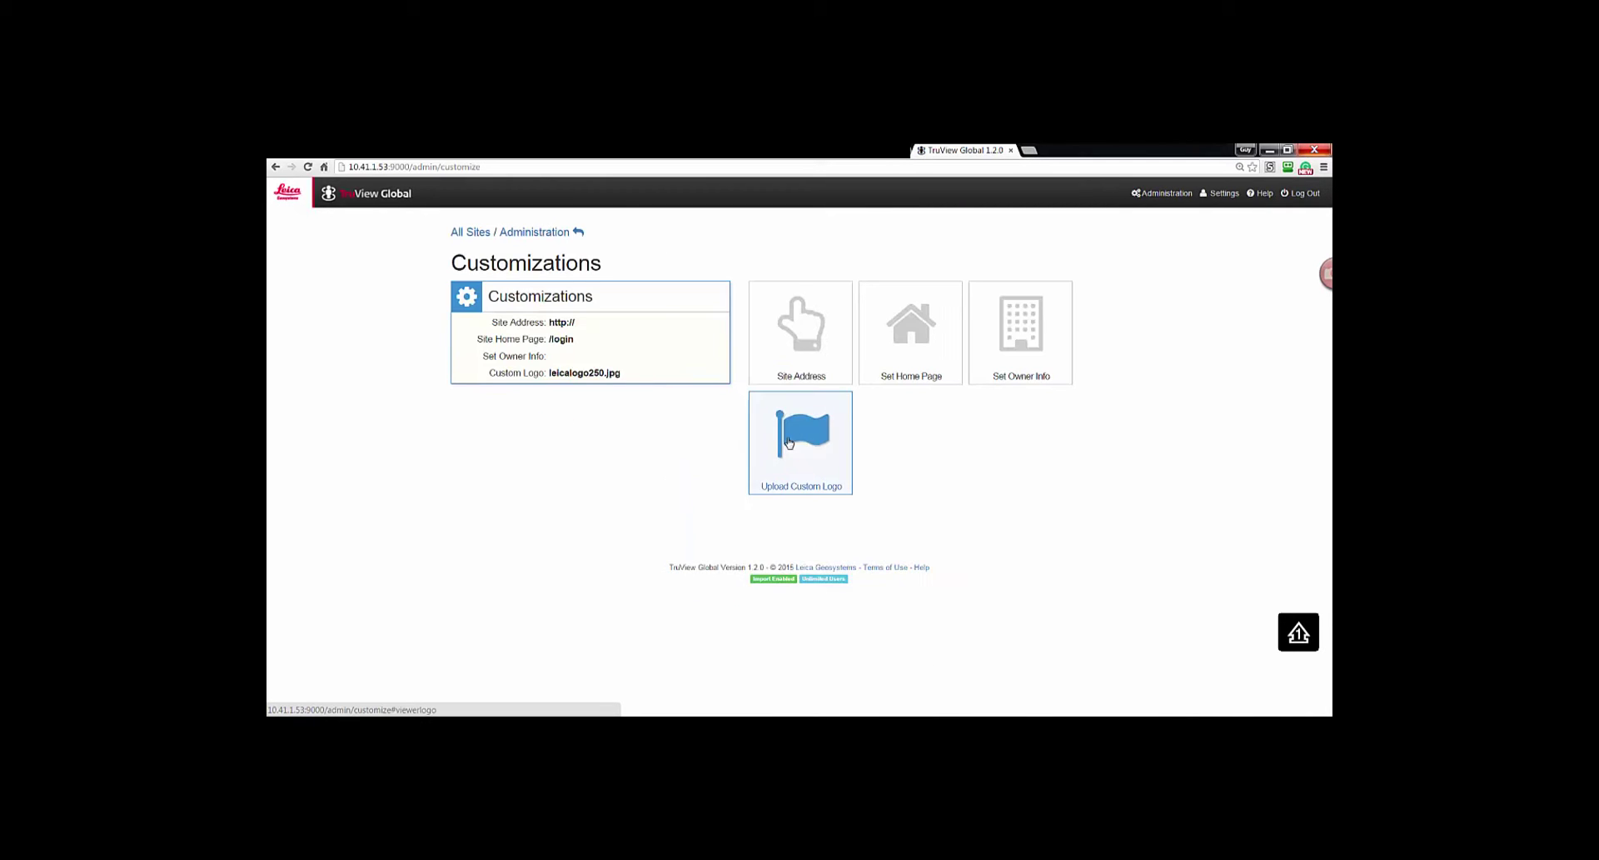
{"action": "left_click", "coordinate": [788, 442]}
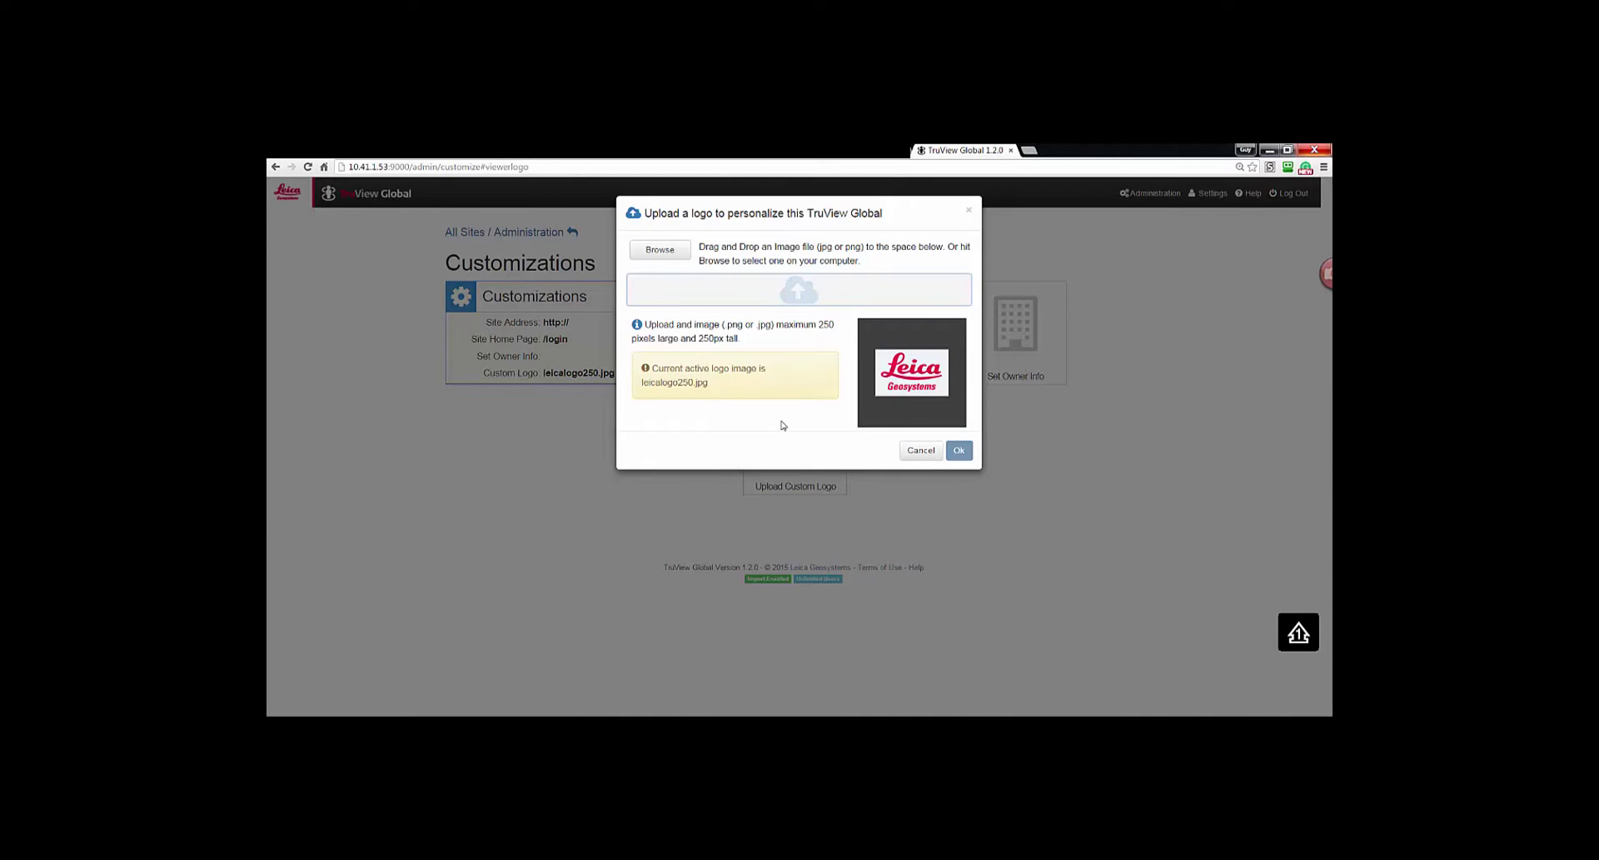
{"action": "left_click", "coordinate": [920, 451]}
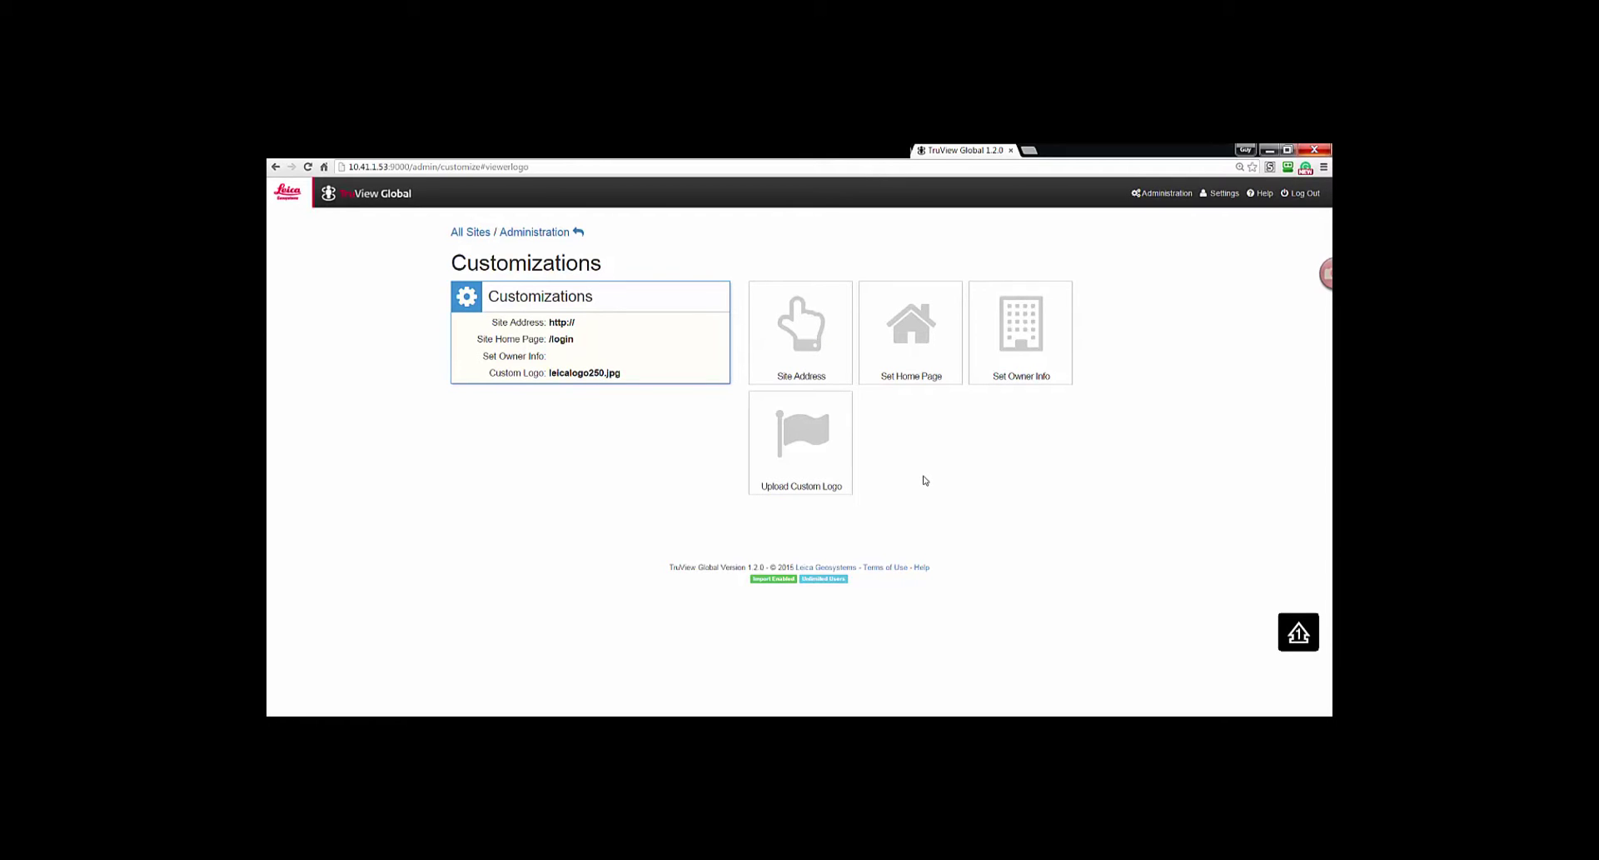
{"action": "left_click", "coordinate": [1158, 195]}
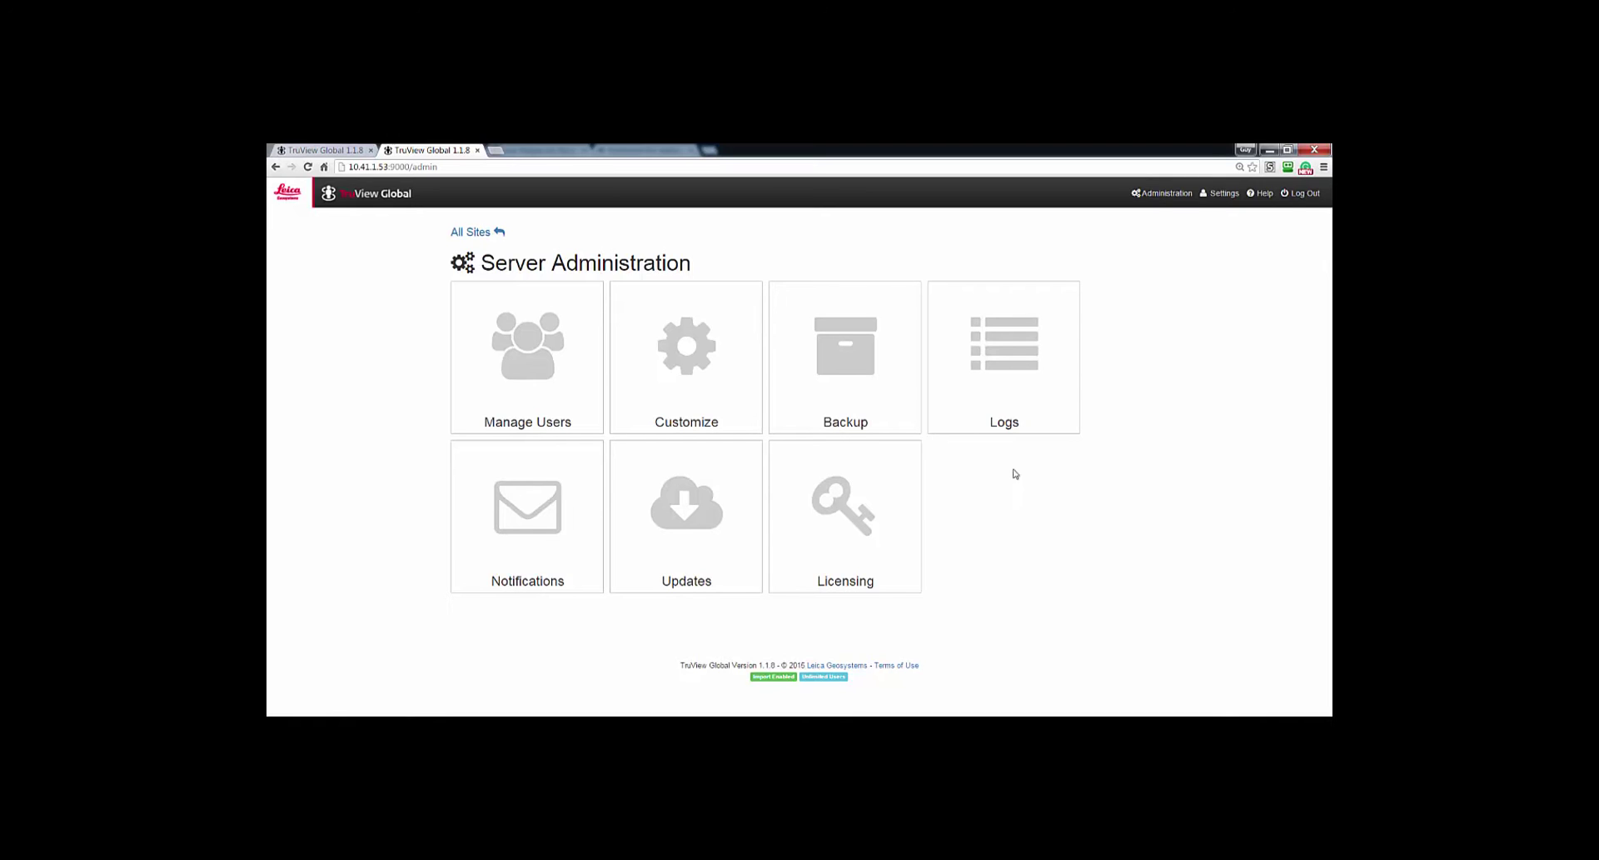
On the Backup and Restore page, start a new backup with type Full: Data + Users
{"action": "left_click", "coordinate": [847, 363]}
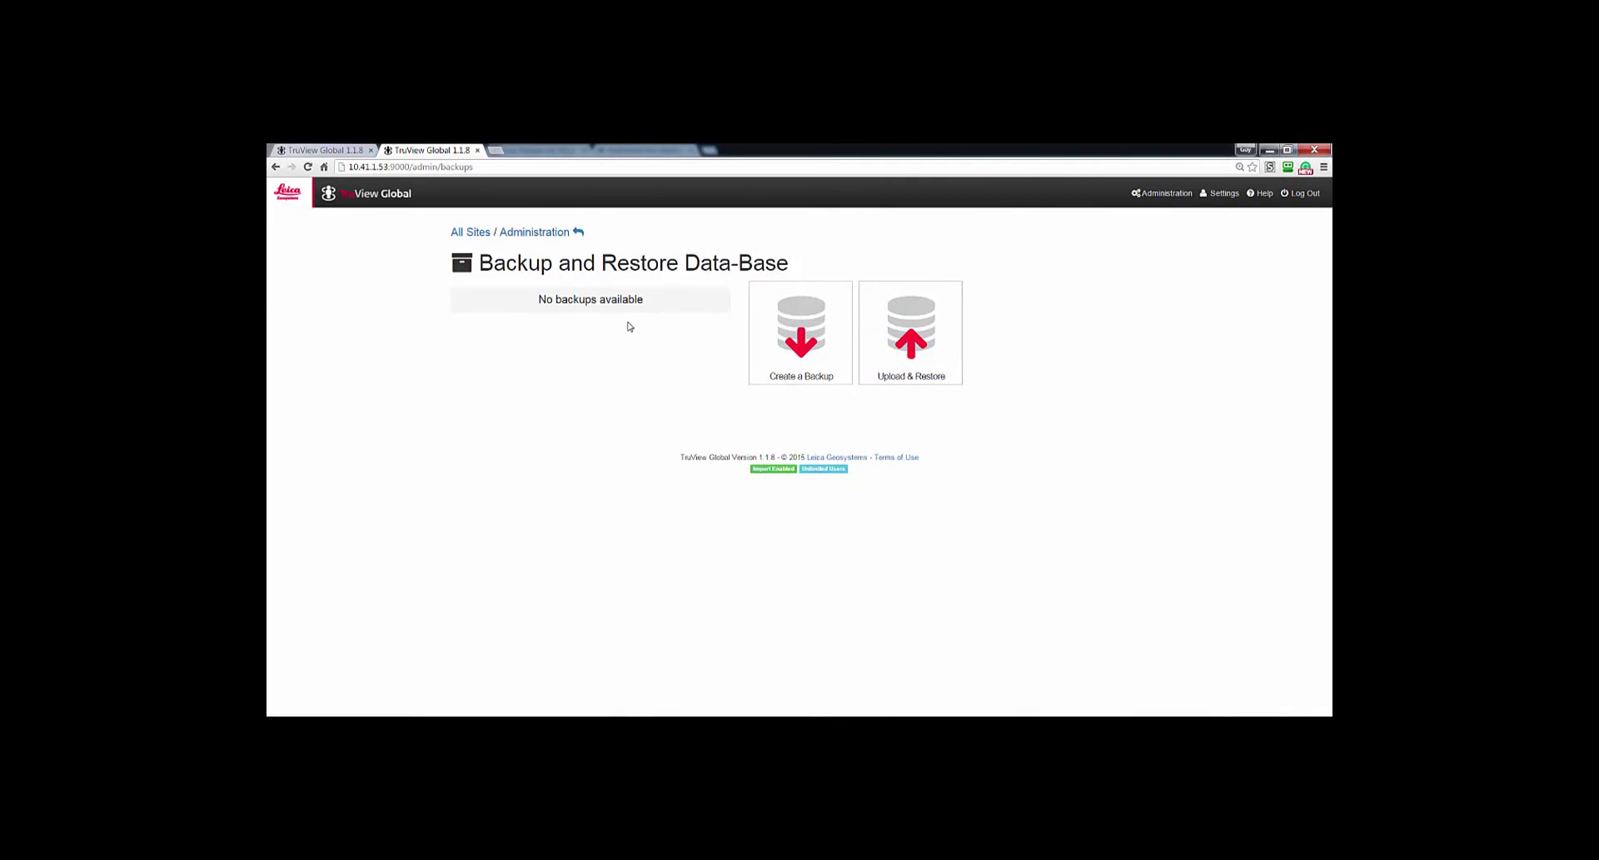
{"action": "left_click", "coordinate": [791, 349]}
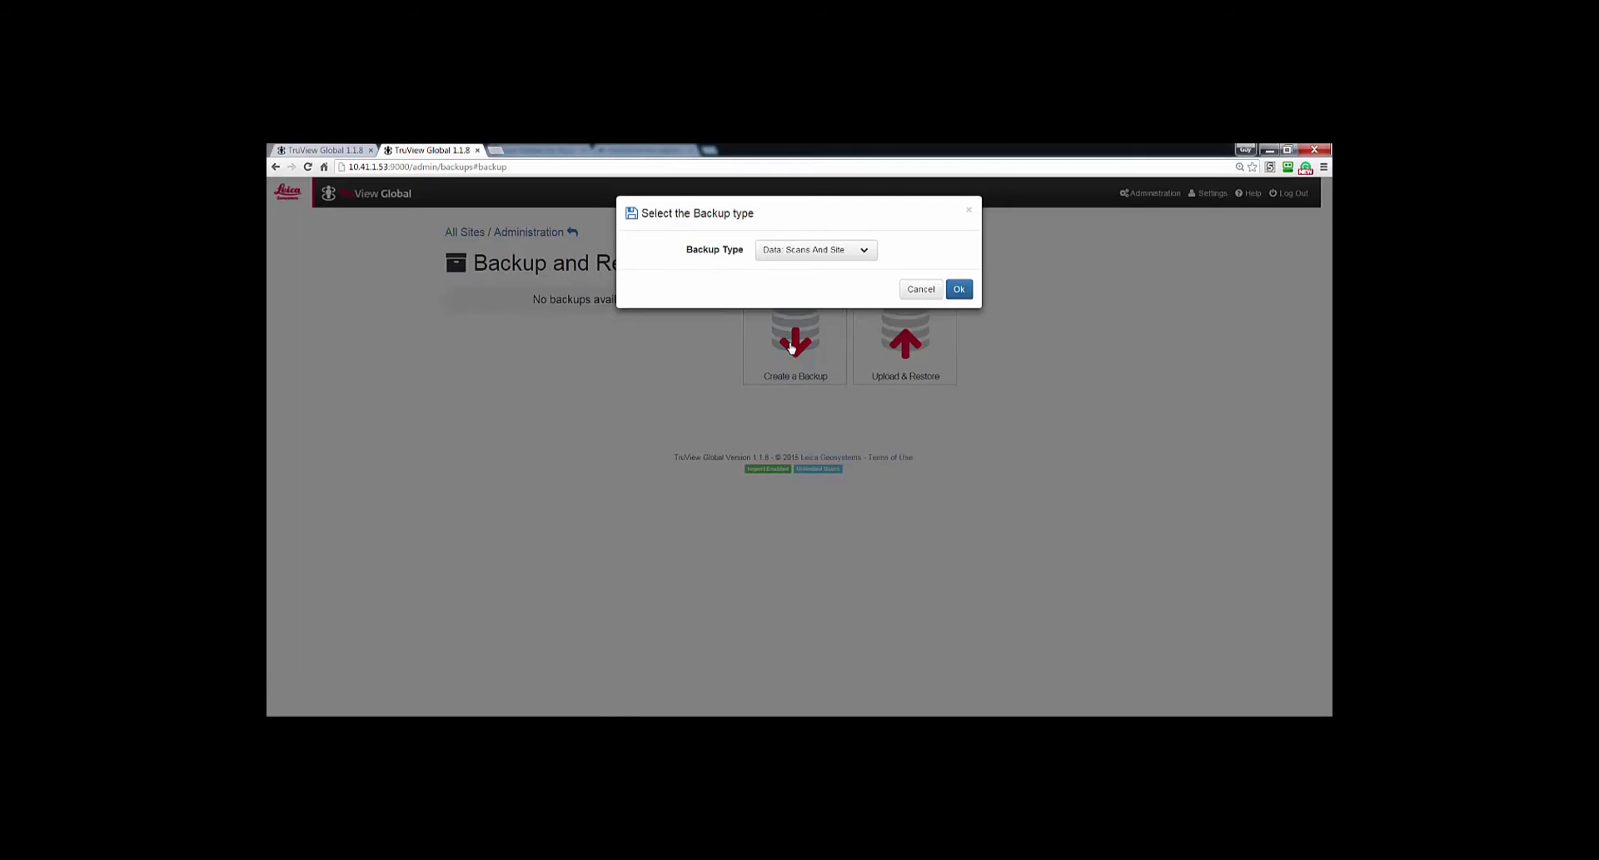
{"action": "left_click", "coordinate": [865, 251]}
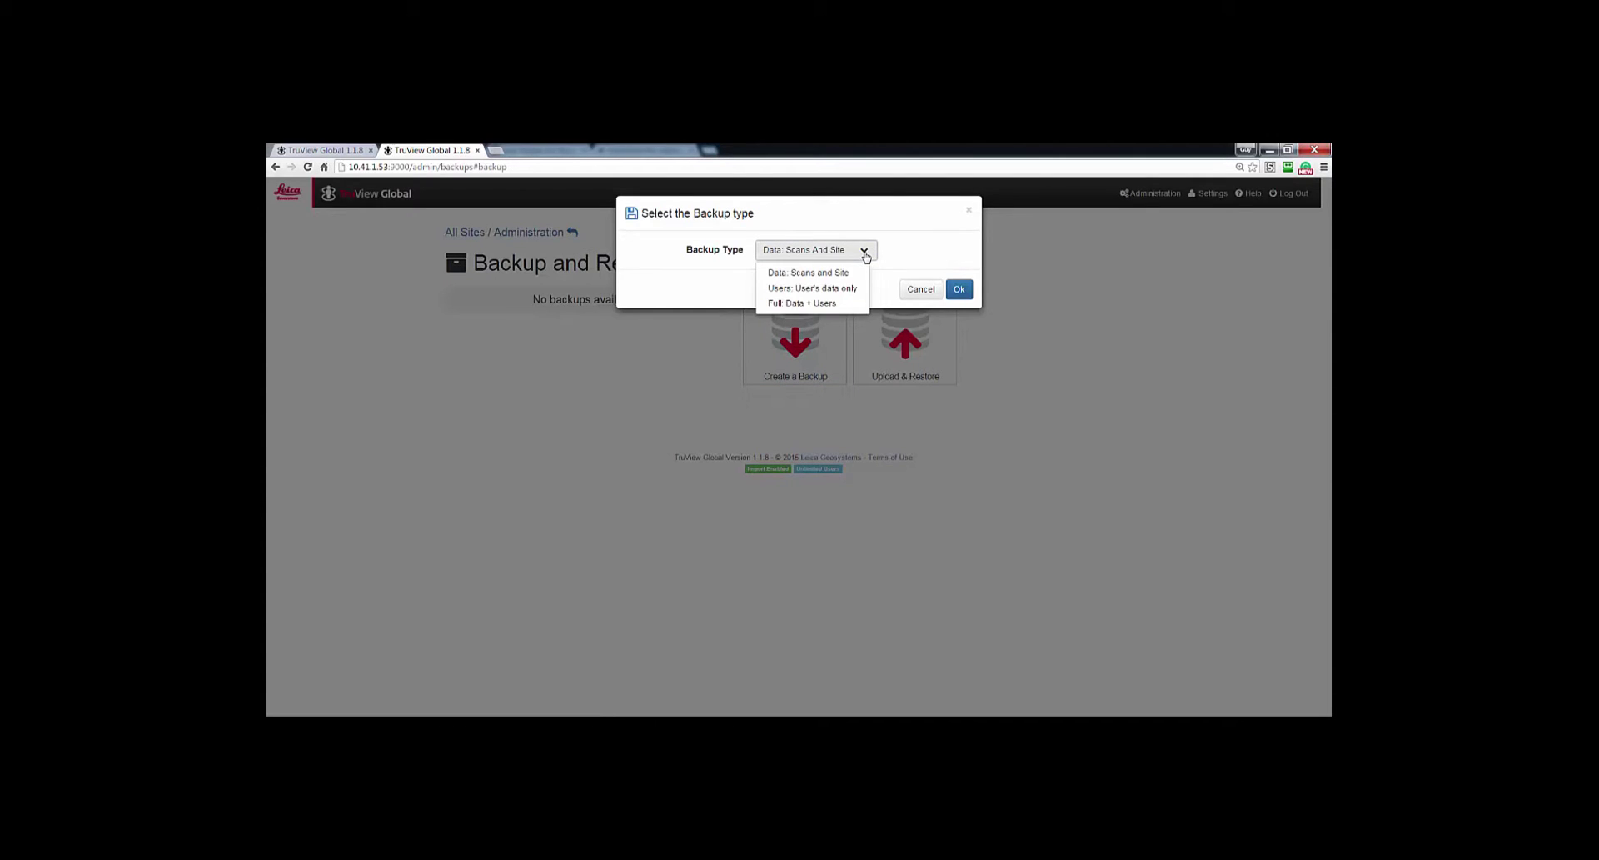
{"action": "left_click", "coordinate": [831, 303]}
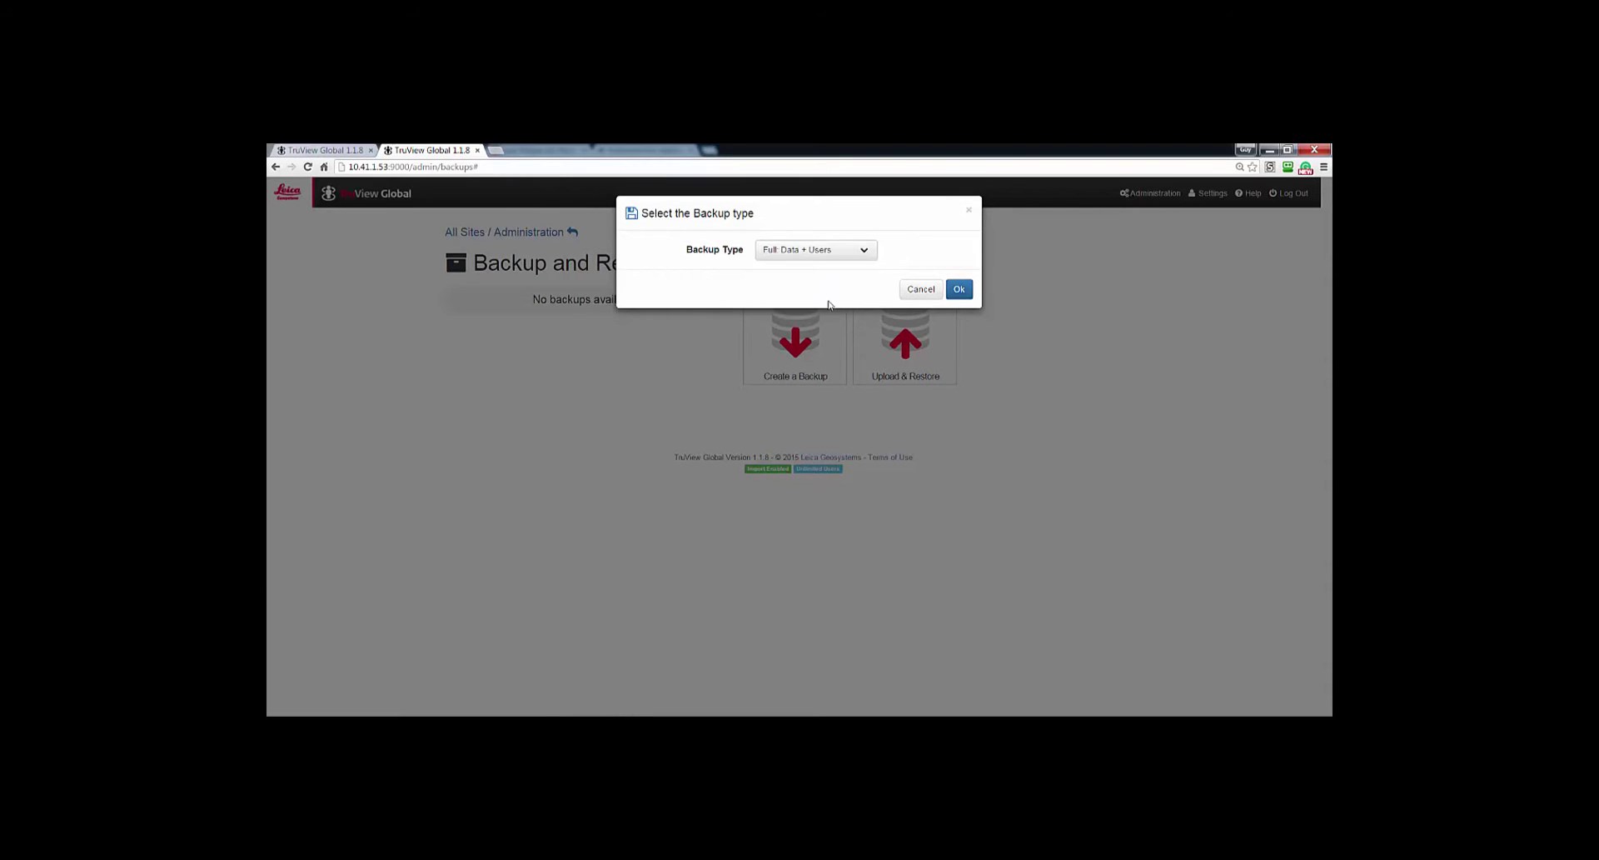
Submit the full backup, see it running in the Action Queue, then go back to Administration
{"action": "left_click", "coordinate": [956, 289]}
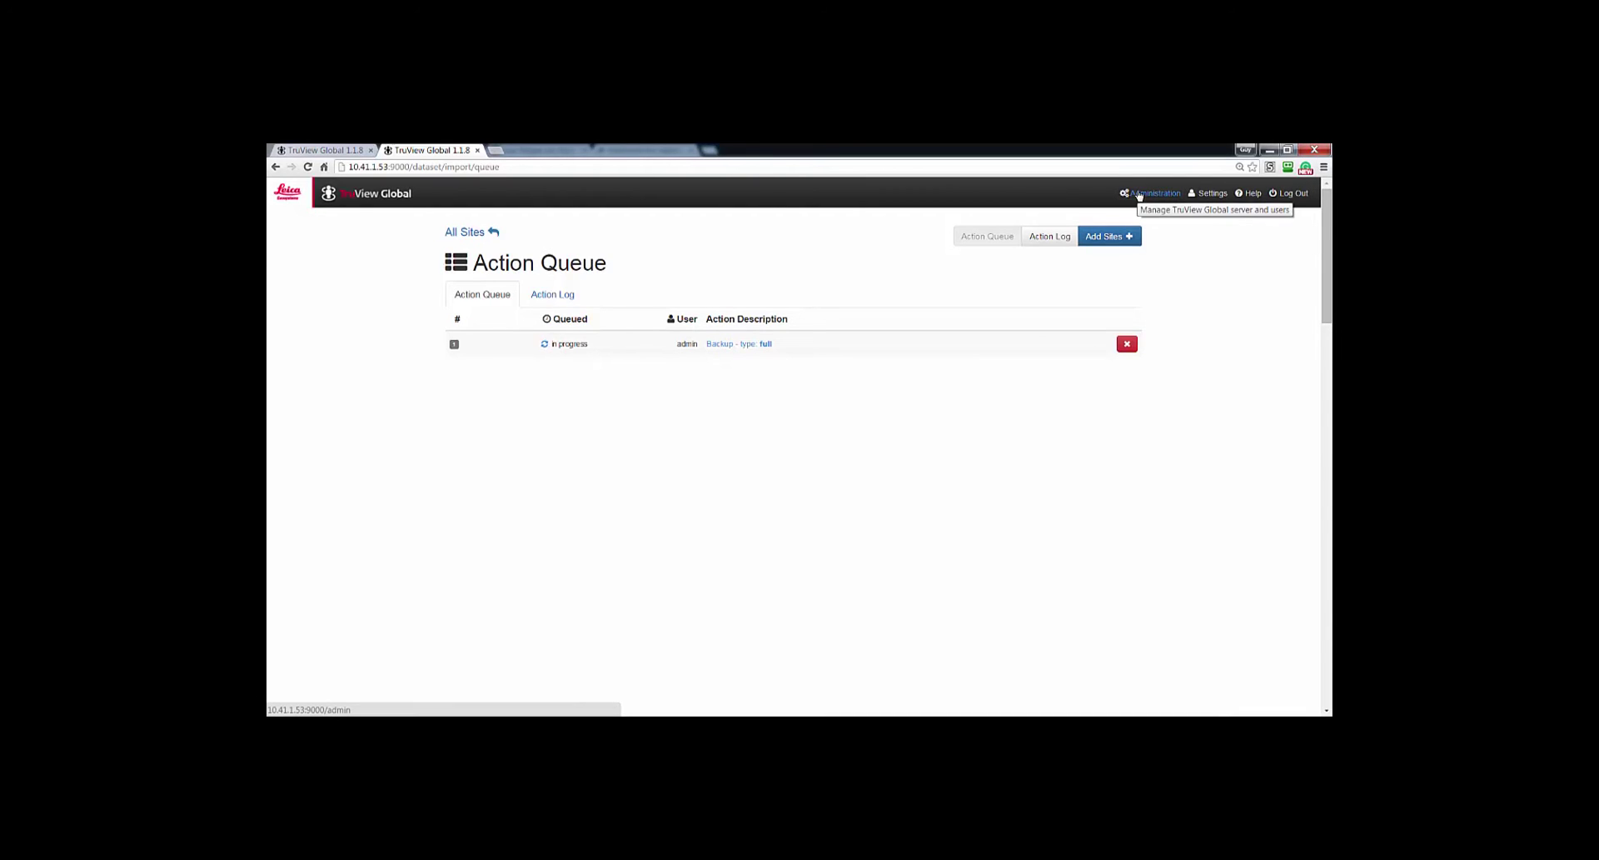
{"action": "left_click", "coordinate": [1138, 194]}
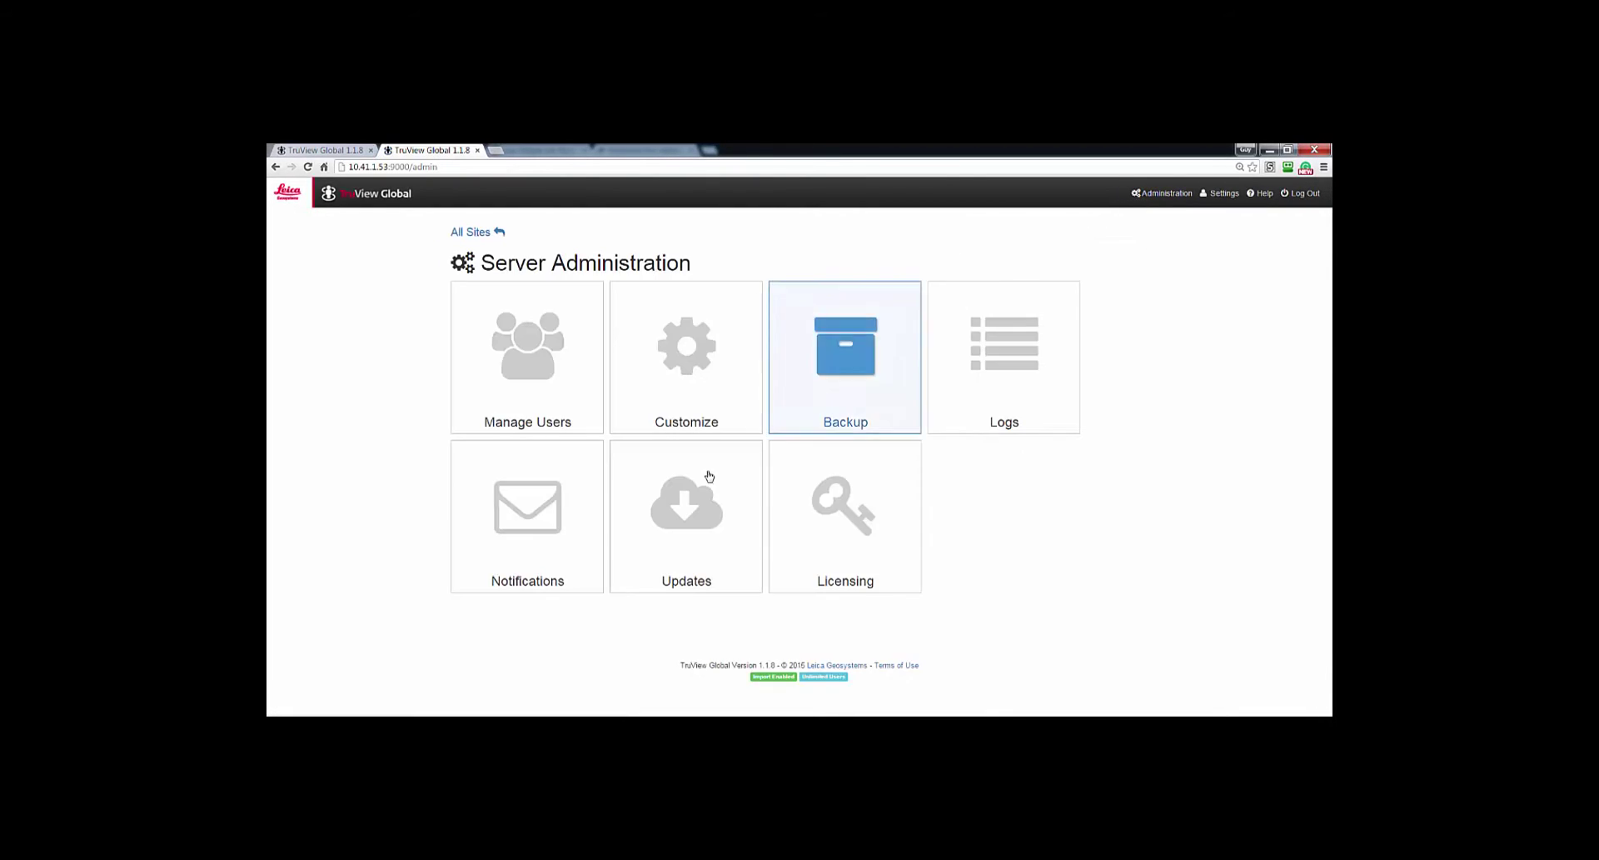
Reopen Backup and Restore to see the finished 3.2 GB FULL backup, and close the extra browser tab
{"action": "left_click", "coordinate": [831, 396]}
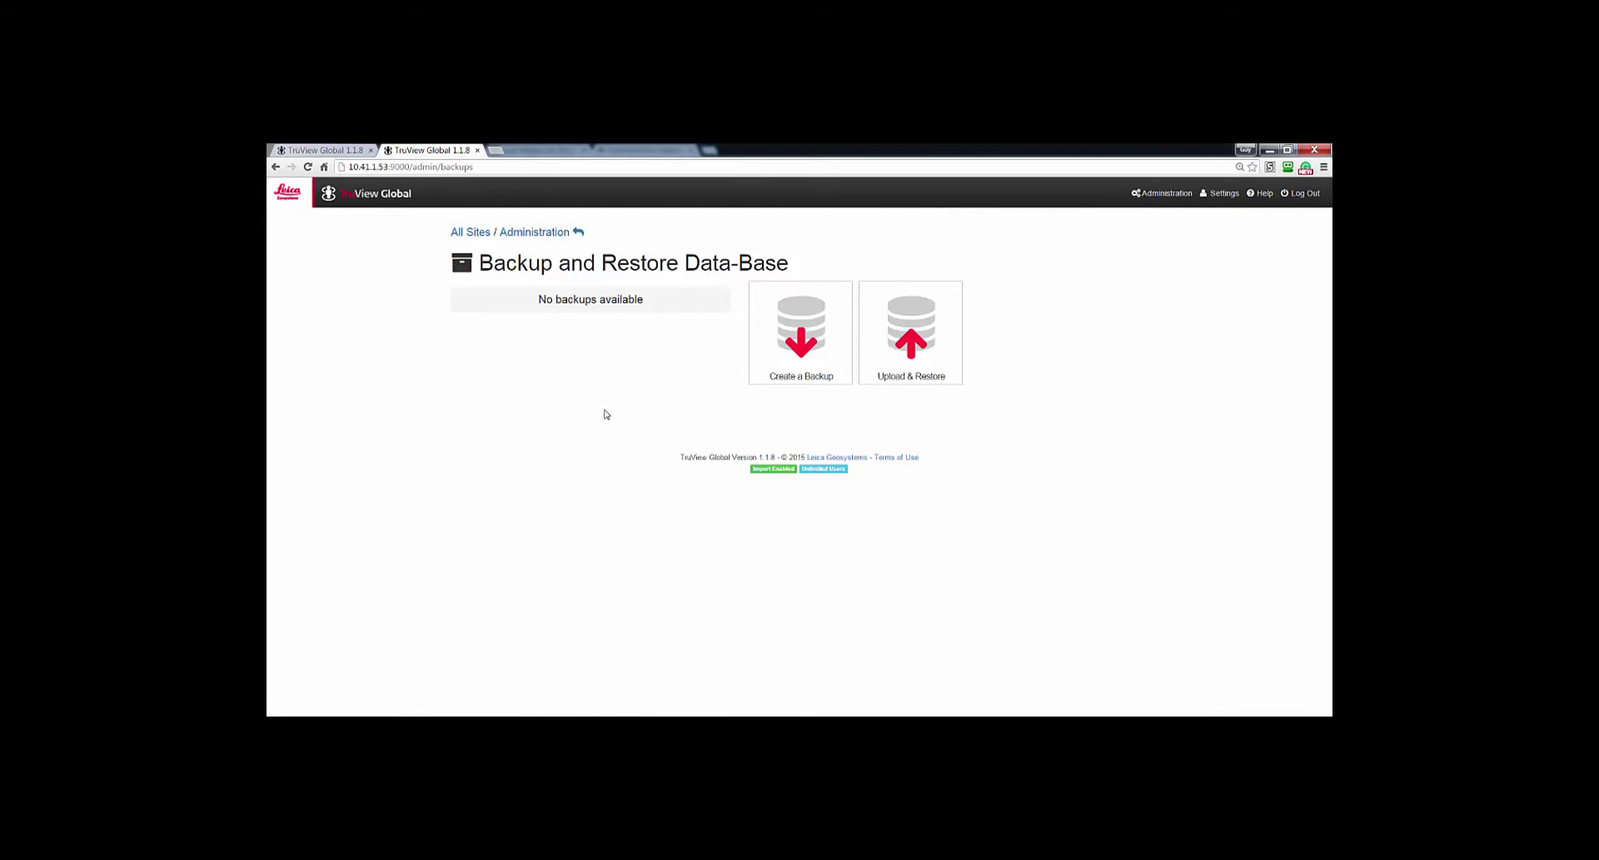
{"action": "key", "text": "ctrl+w"}
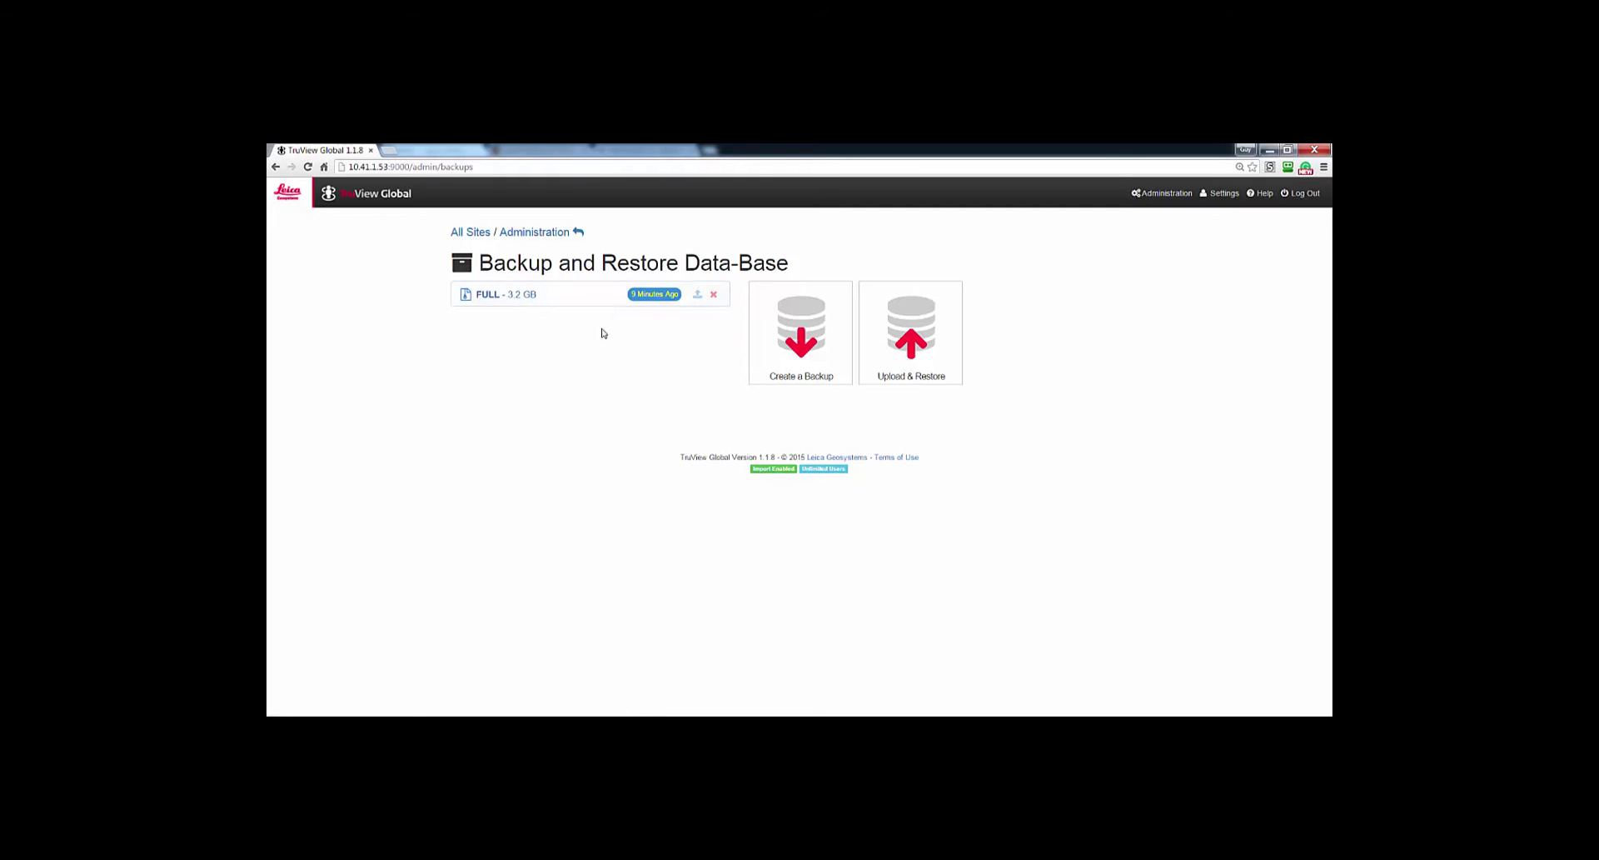
{"action": "left_click", "coordinate": [898, 349]}
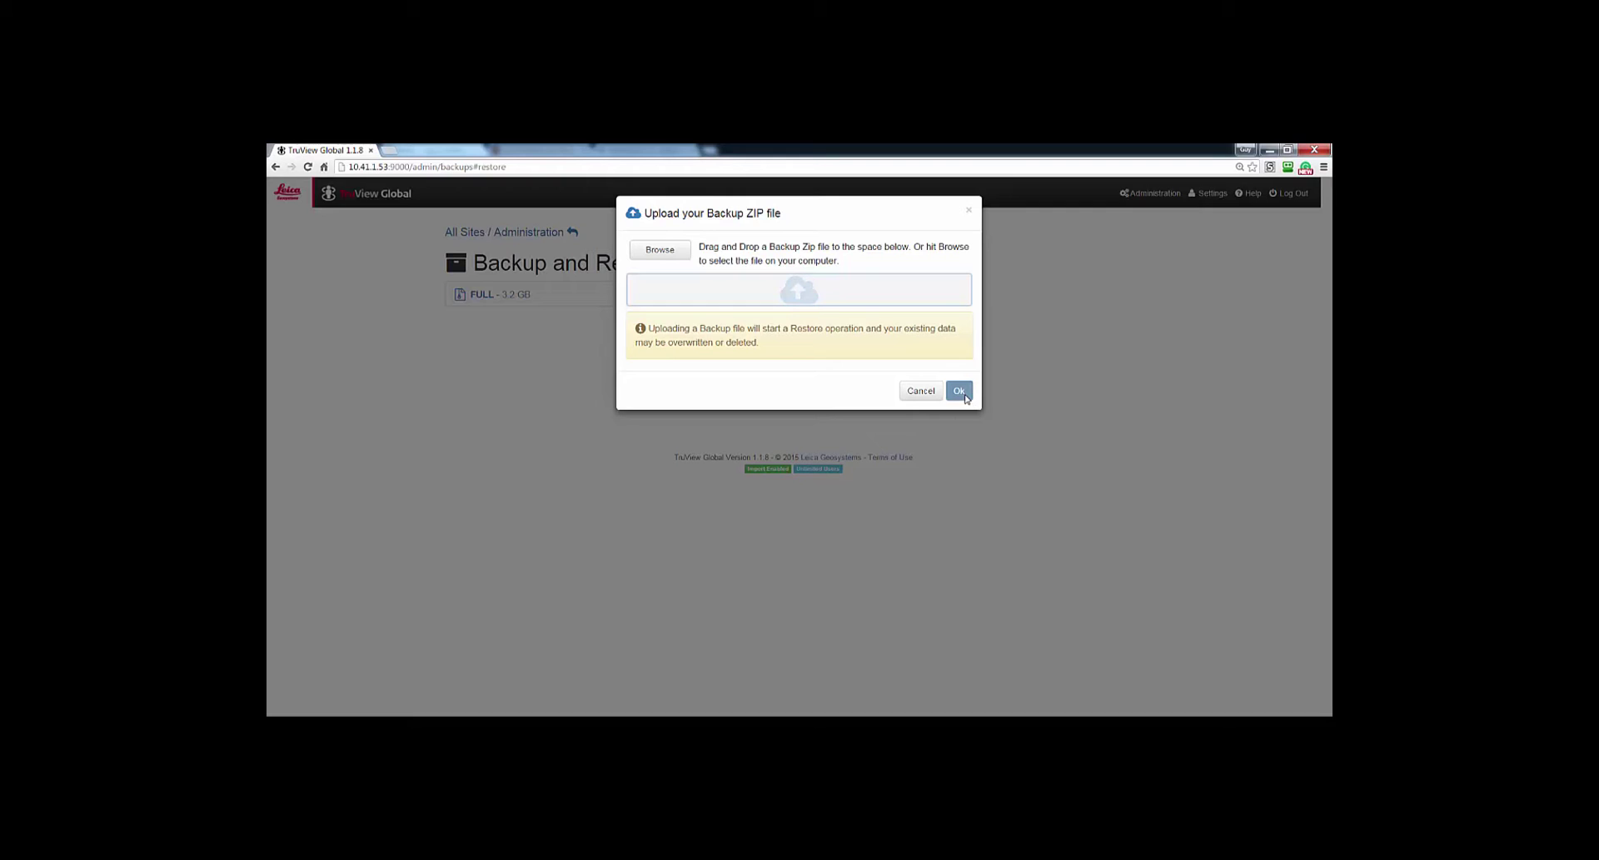
{"action": "left_click", "coordinate": [969, 211]}
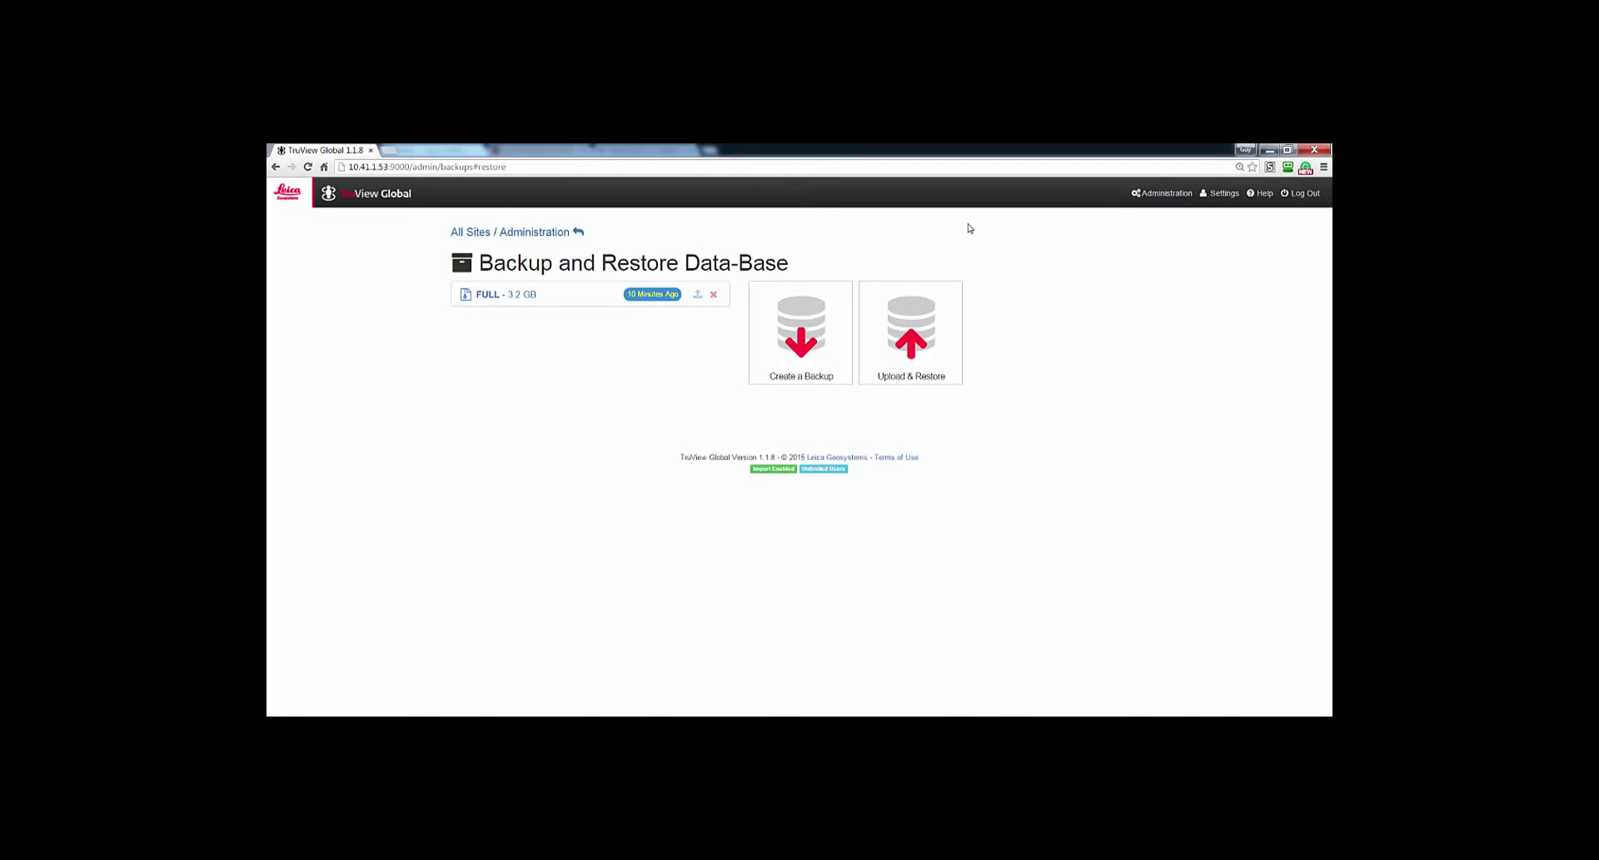
Browse the Action Log, Action Queue and Server Log tabs under Logs, then return to Administration
{"action": "left_click", "coordinate": [1163, 196]}
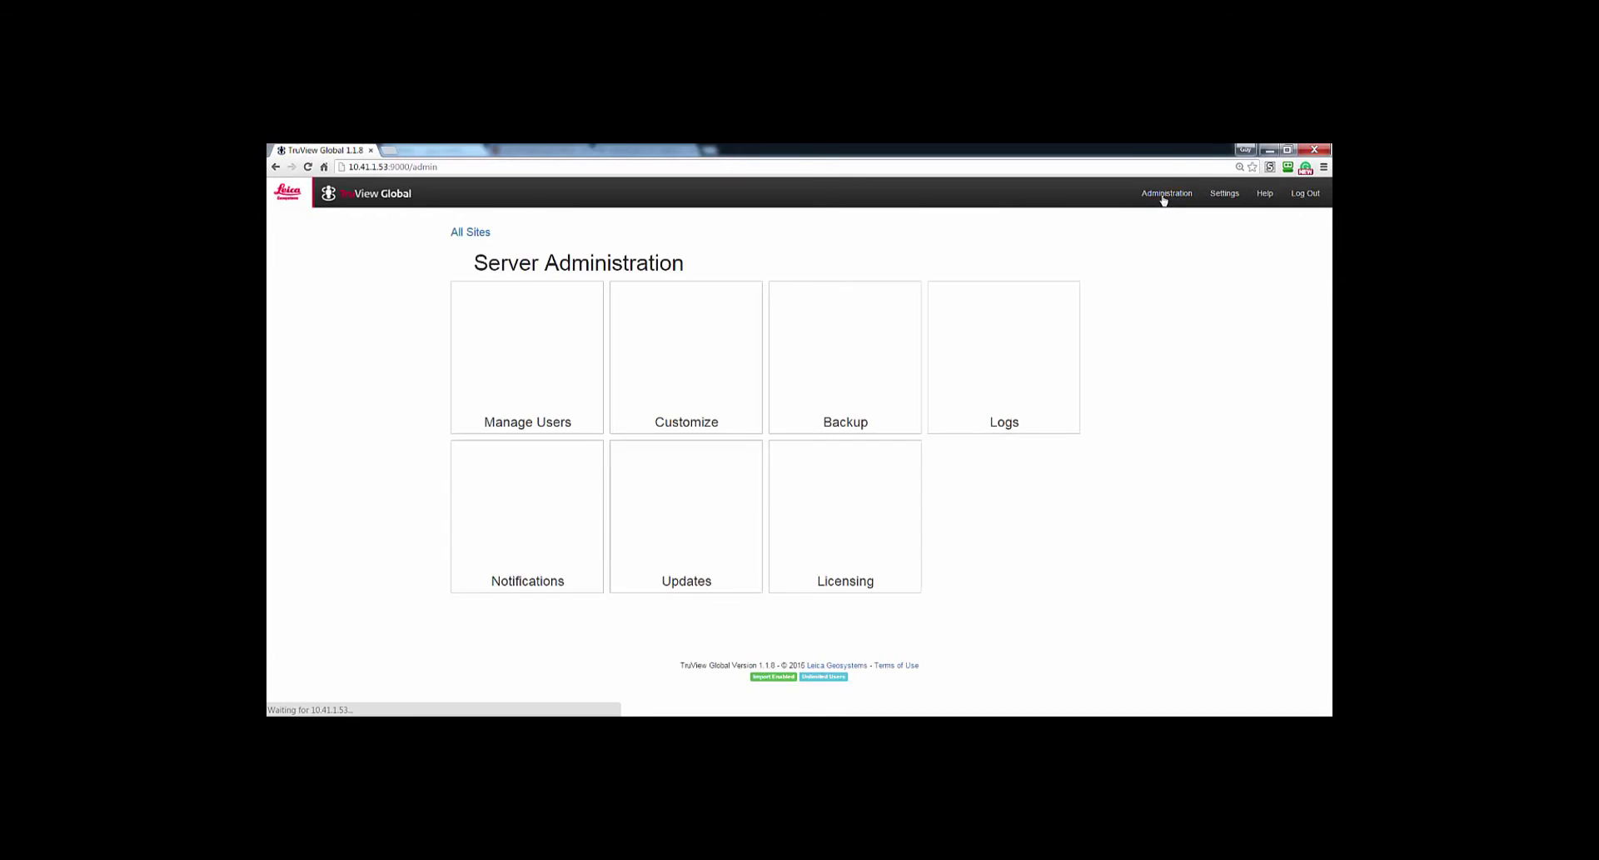
{"action": "left_click", "coordinate": [1005, 351]}
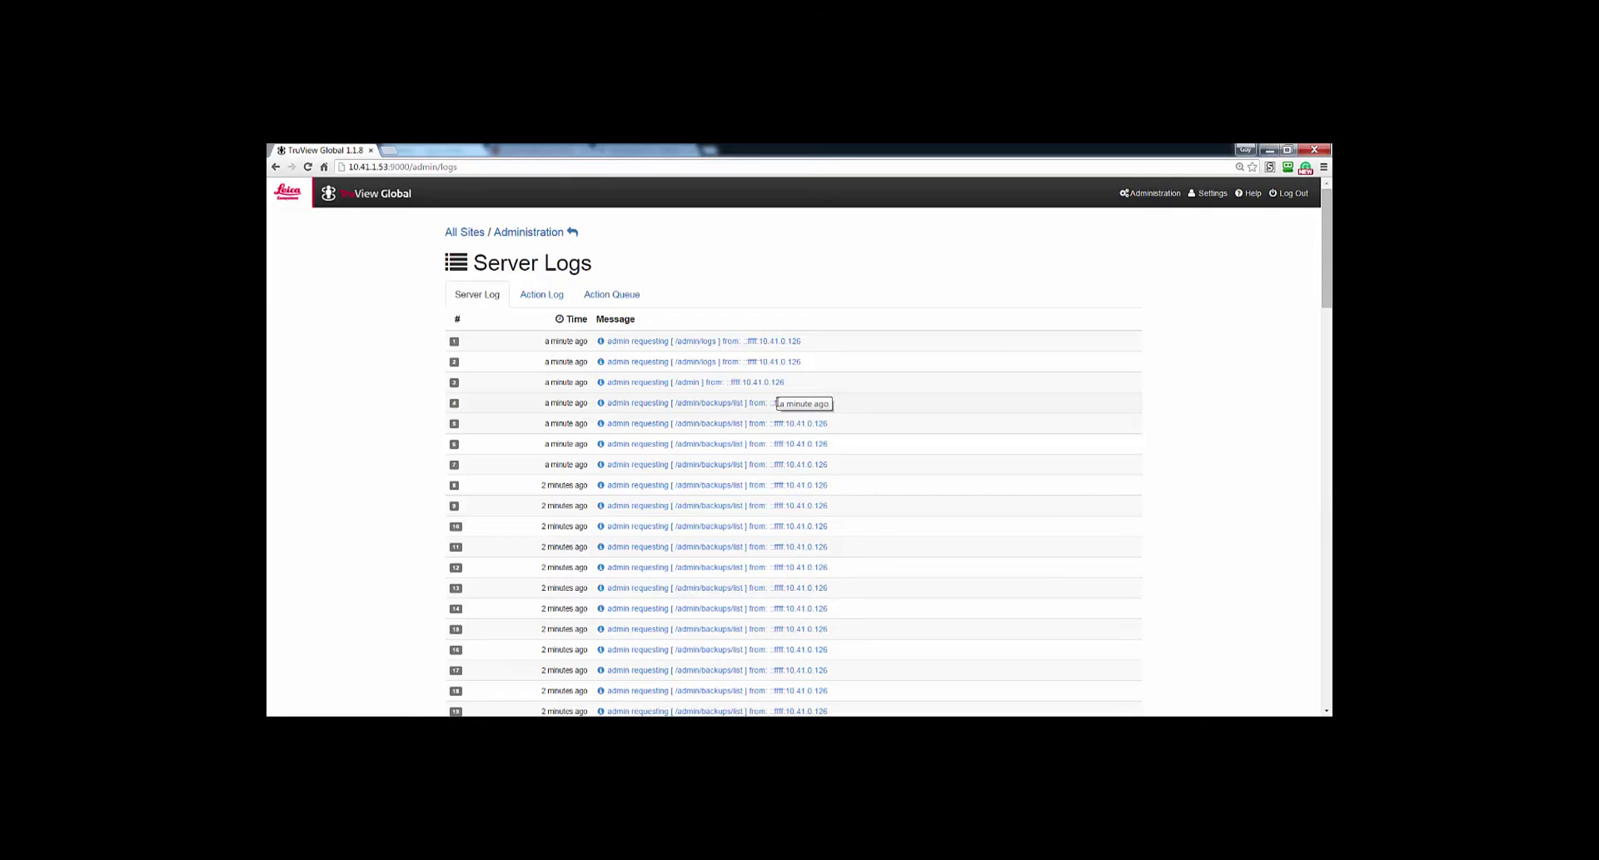
{"action": "left_click", "coordinate": [551, 301]}
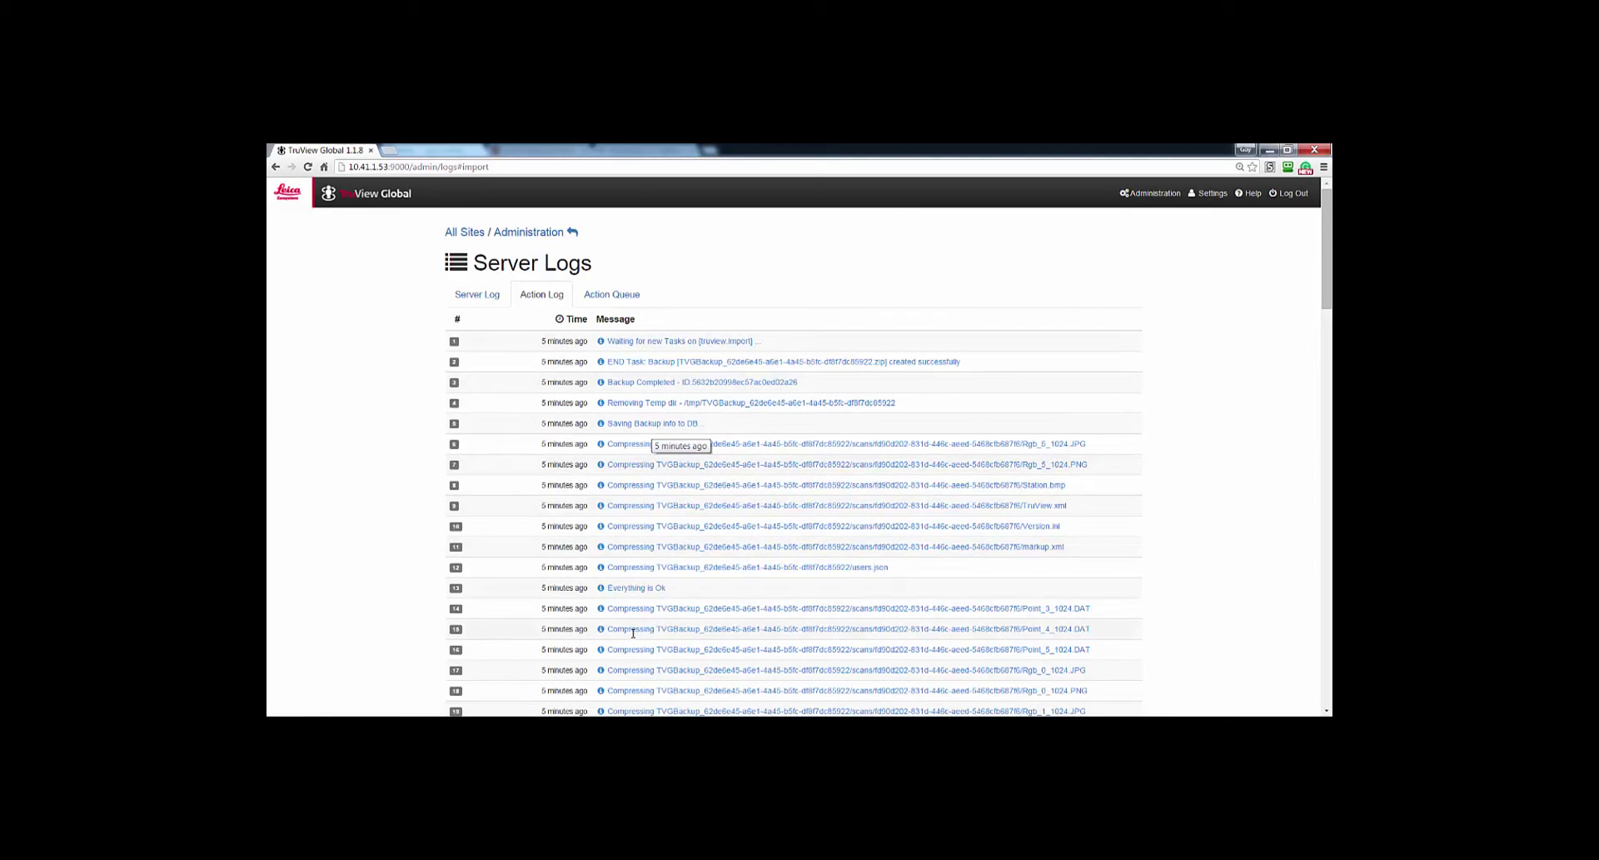
{"action": "left_click", "coordinate": [630, 294]}
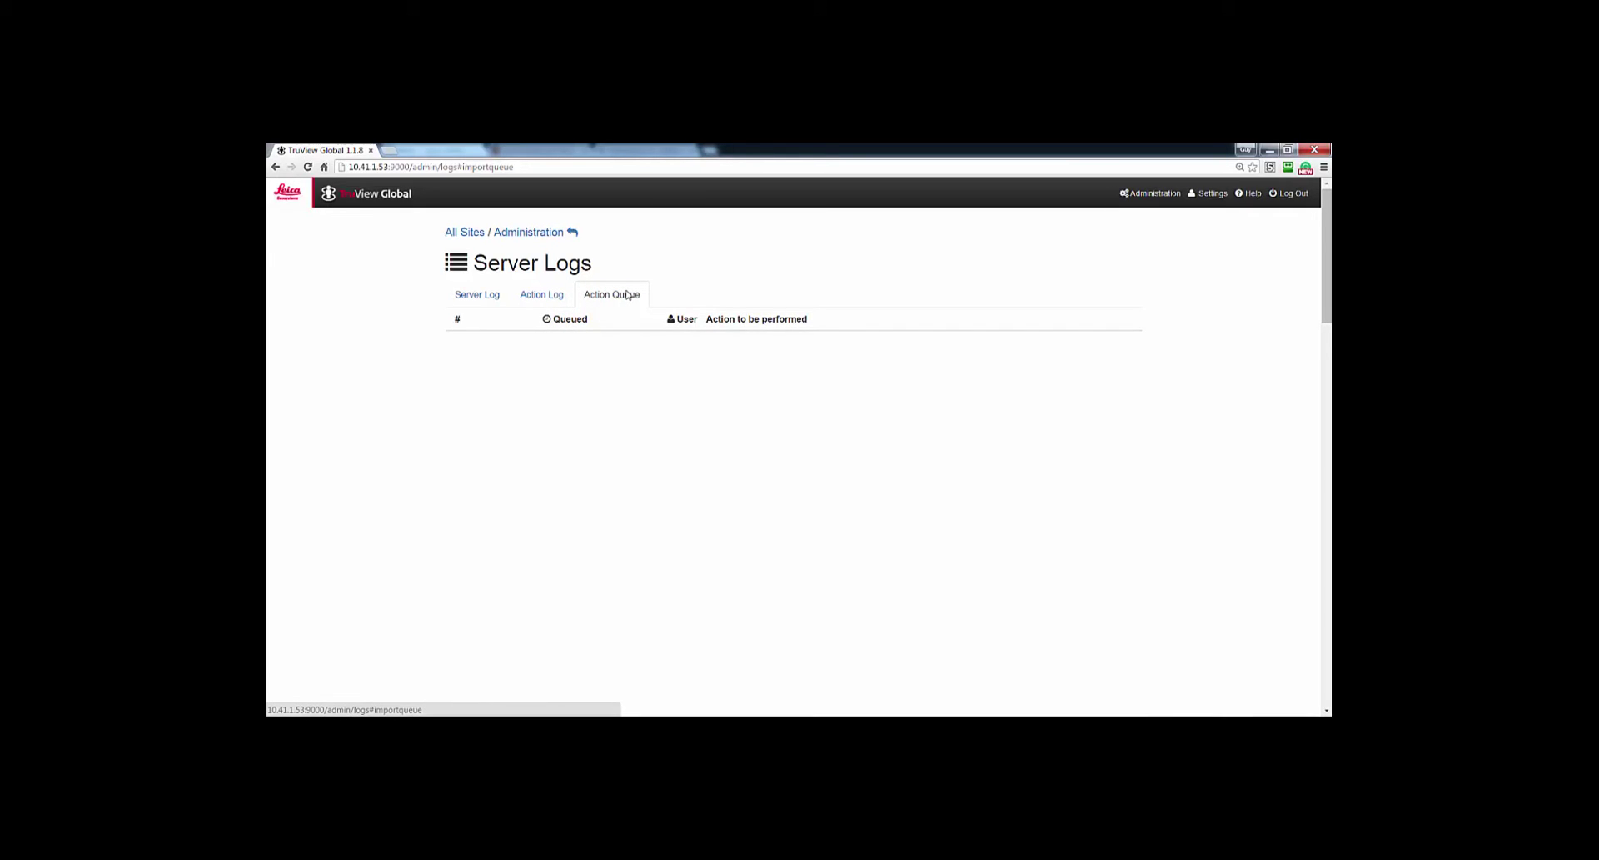
{"action": "left_click", "coordinate": [491, 297]}
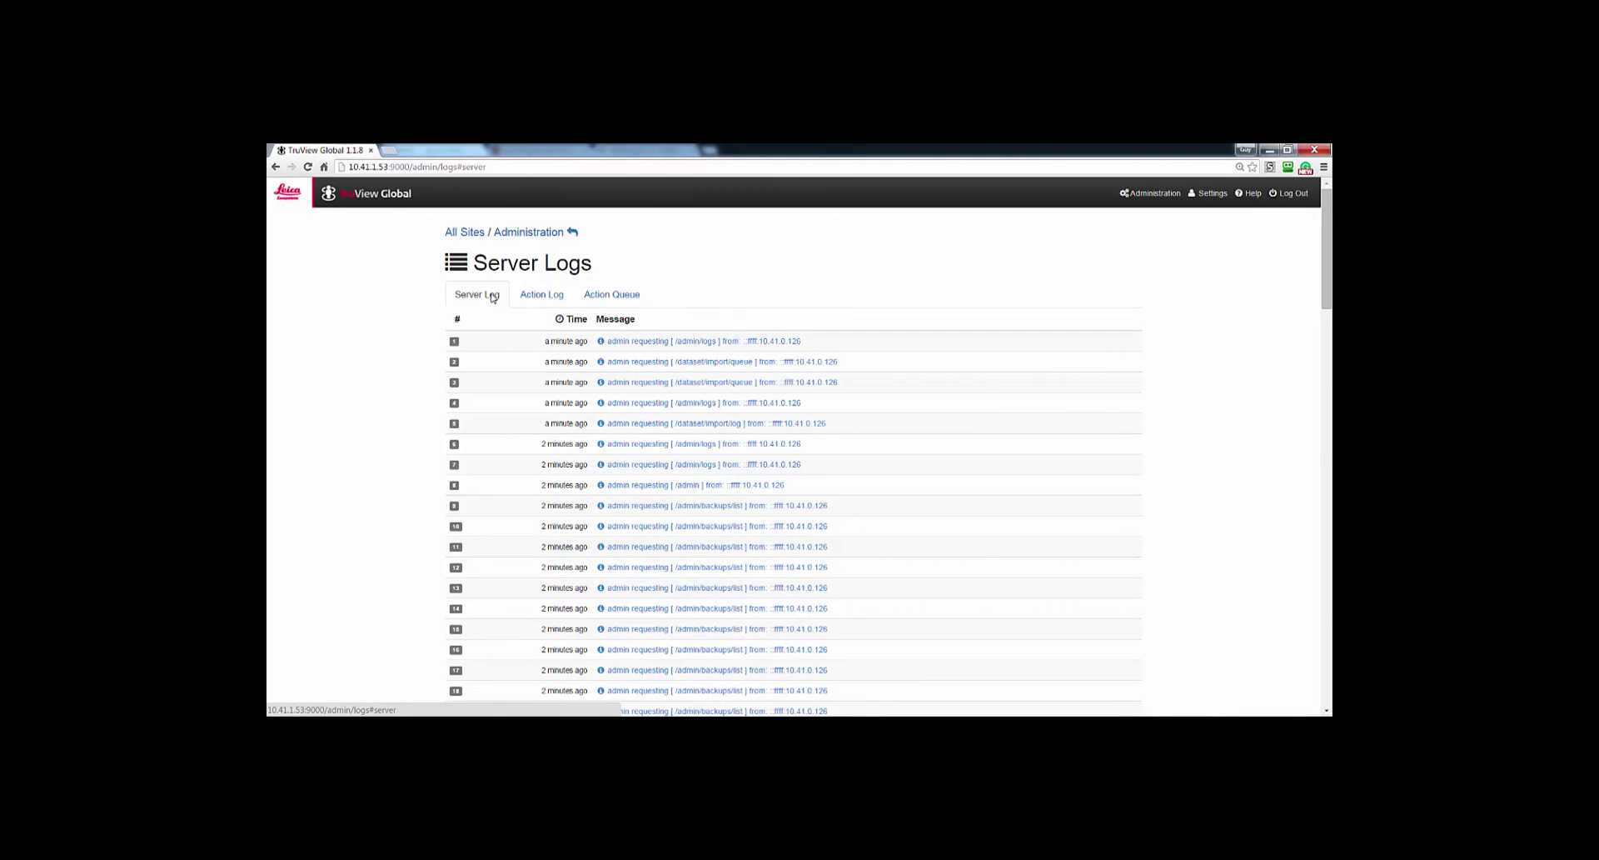
{"action": "left_click", "coordinate": [1148, 193]}
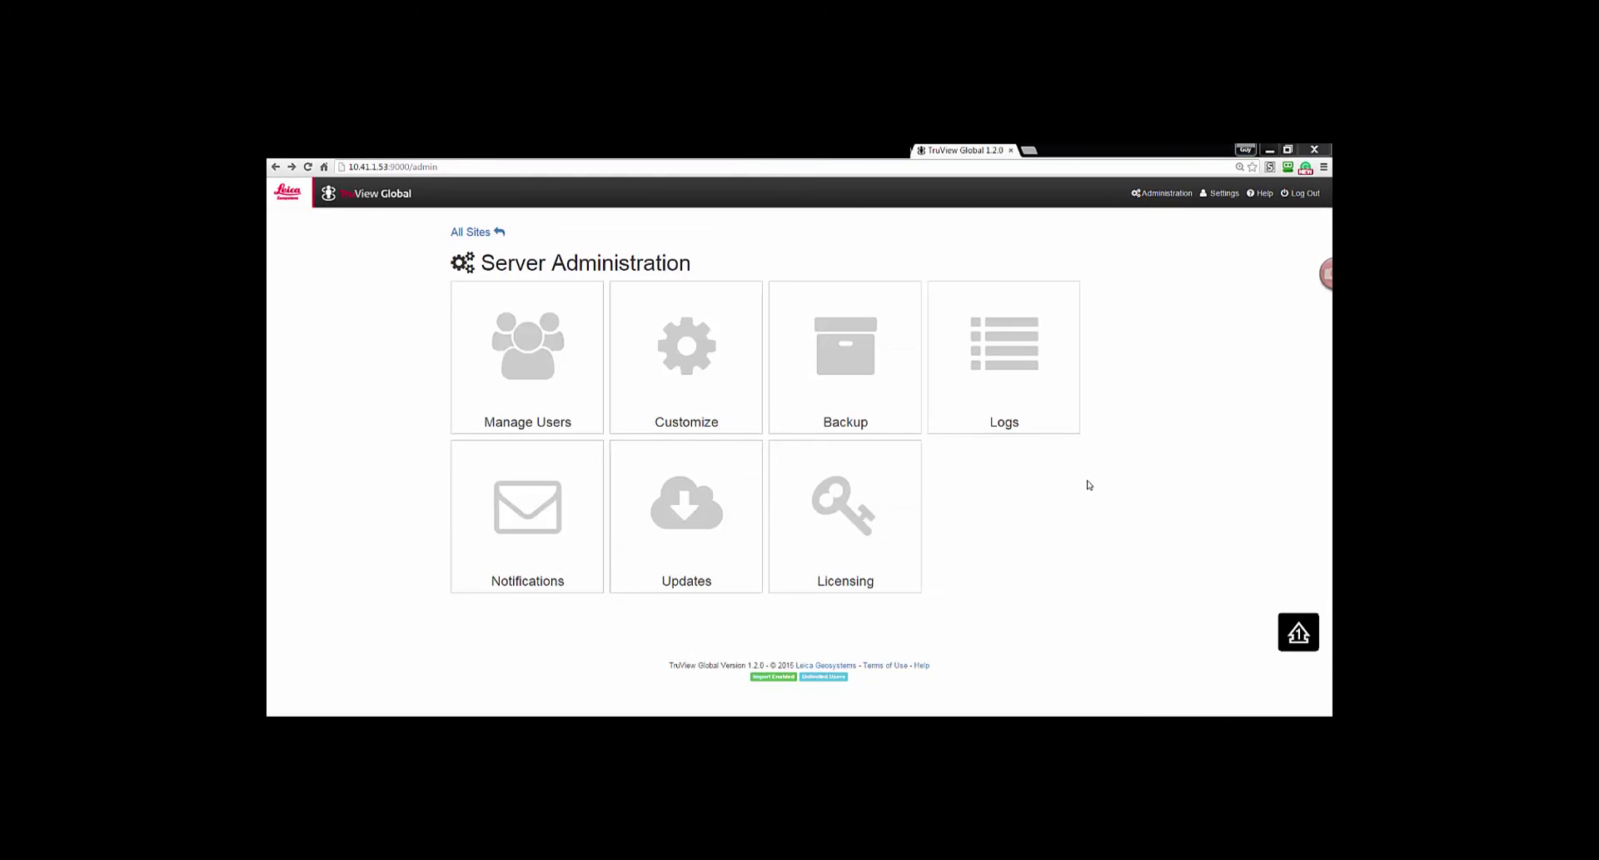
Open the Notifications tile to view mail settings: port 25, Secure connection, PLAIN authentication
{"action": "left_click", "coordinate": [505, 509]}
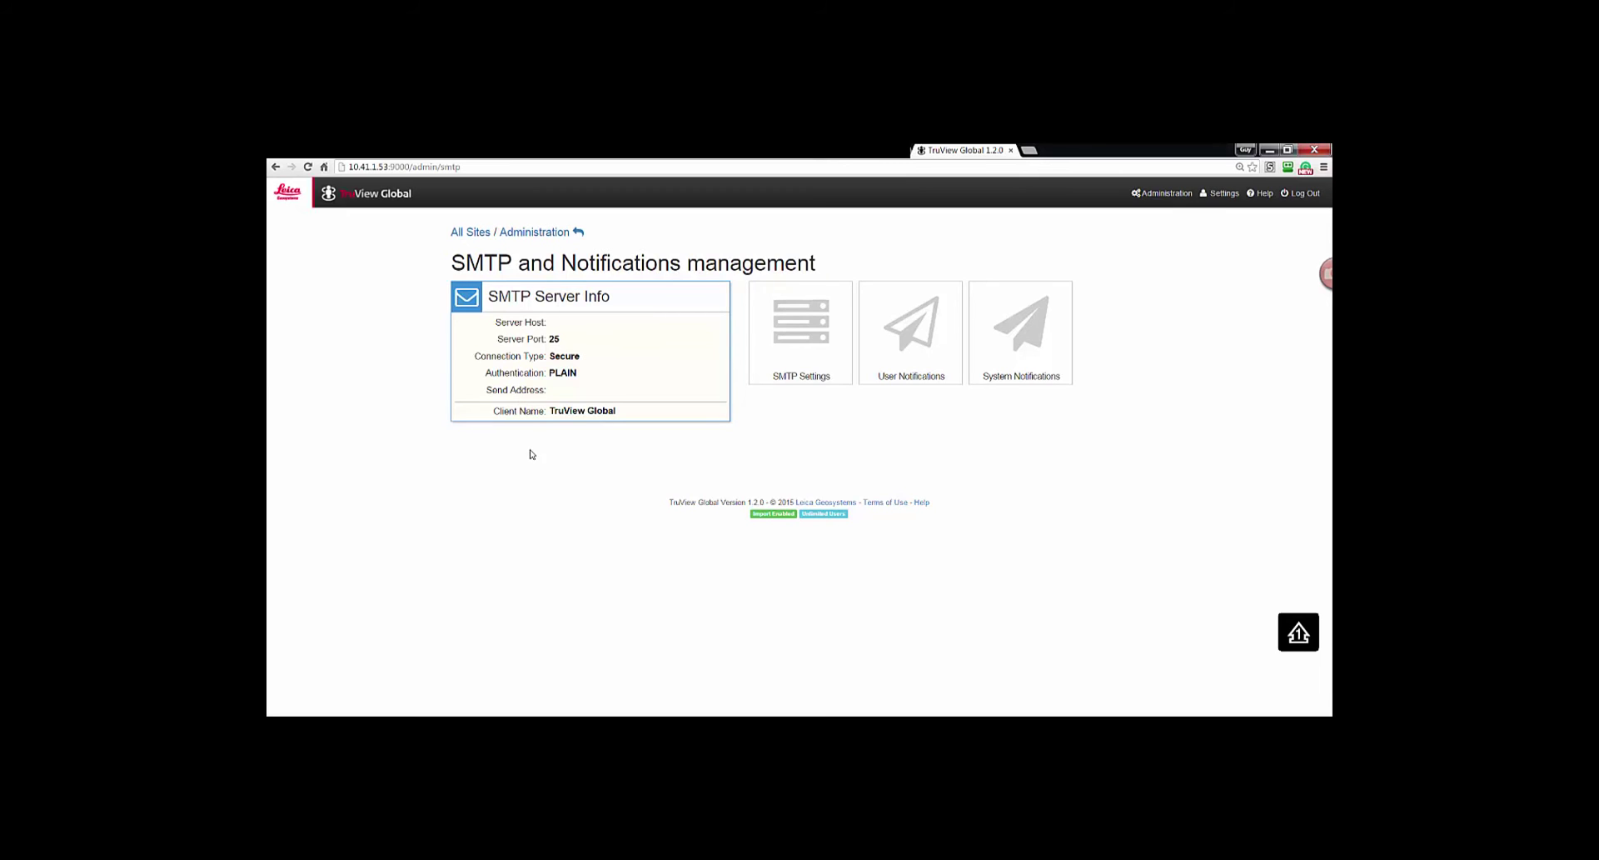
{"action": "left_click", "coordinate": [795, 327]}
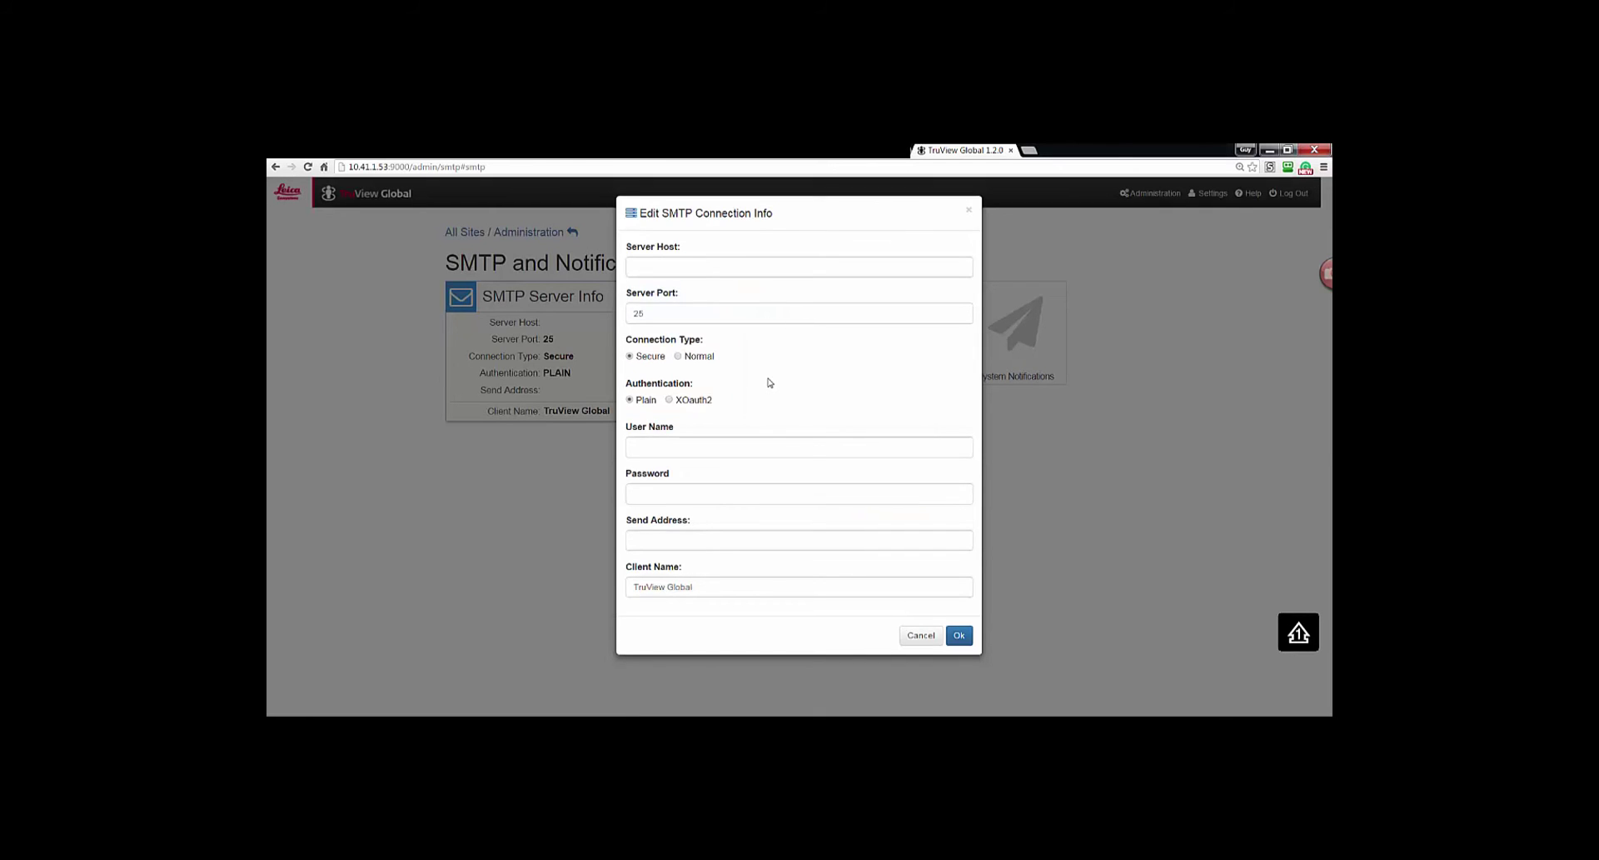
{"action": "left_click", "coordinate": [674, 268]}
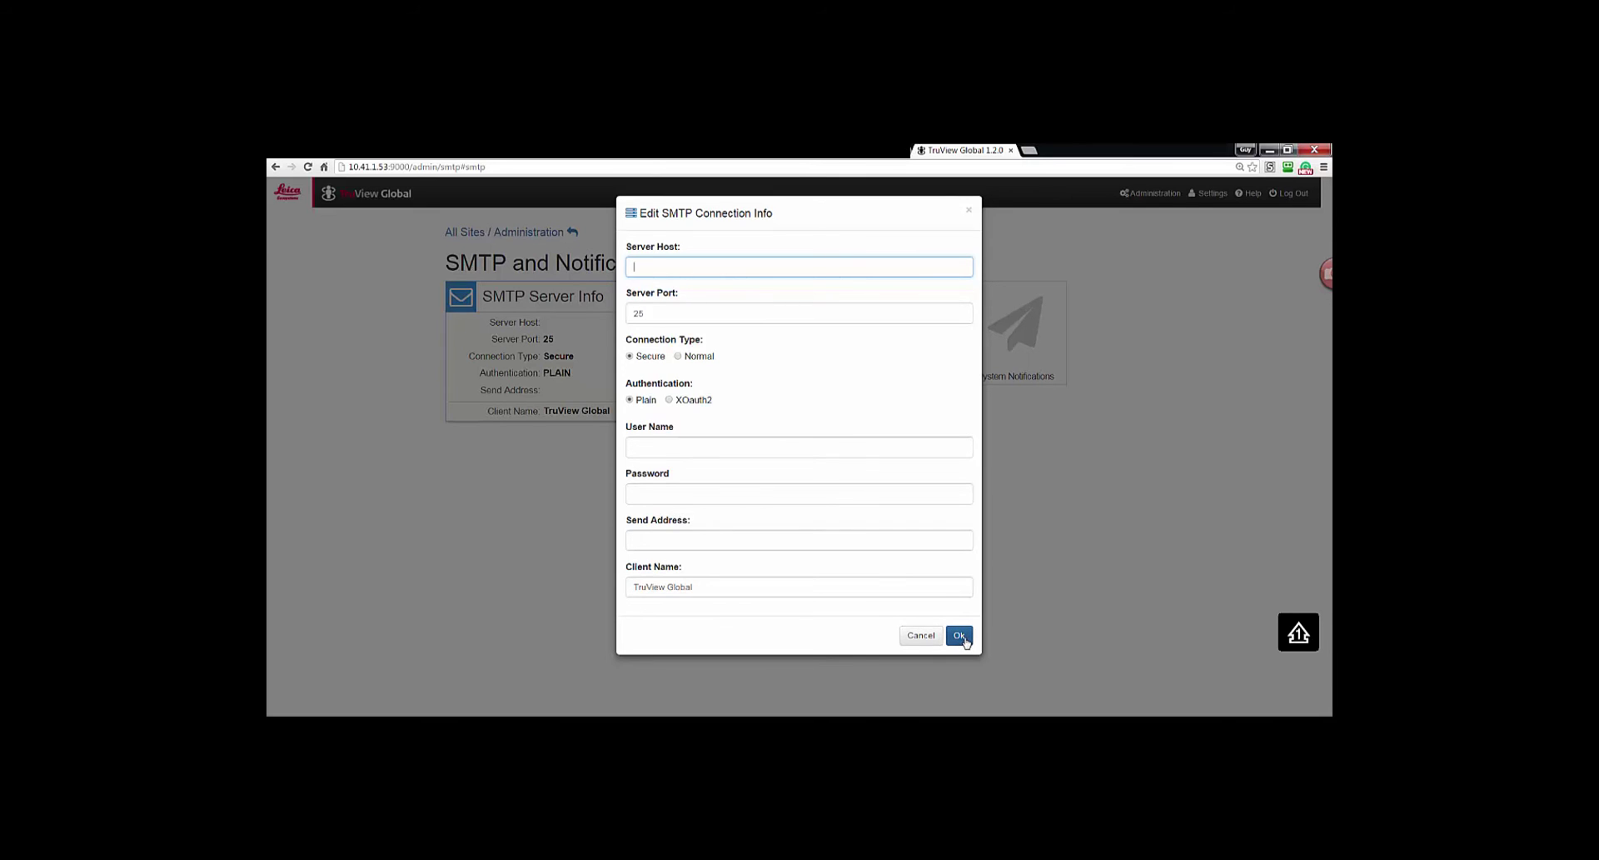
{"action": "left_click", "coordinate": [922, 637]}
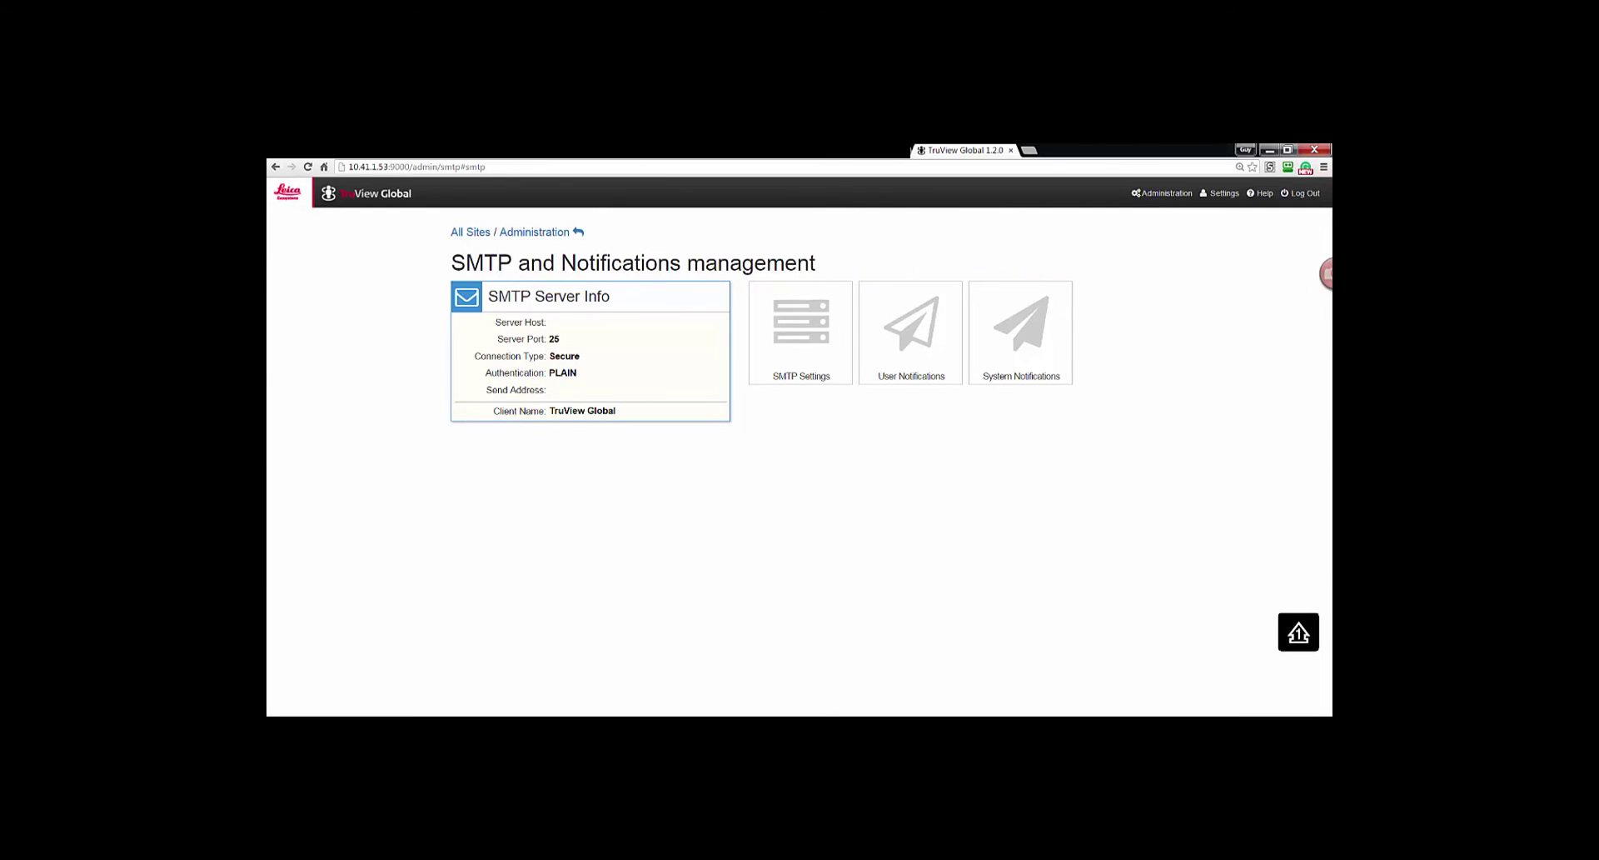
Remove all five existing user notification events and save the emptied selection
{"action": "left_click", "coordinate": [916, 357]}
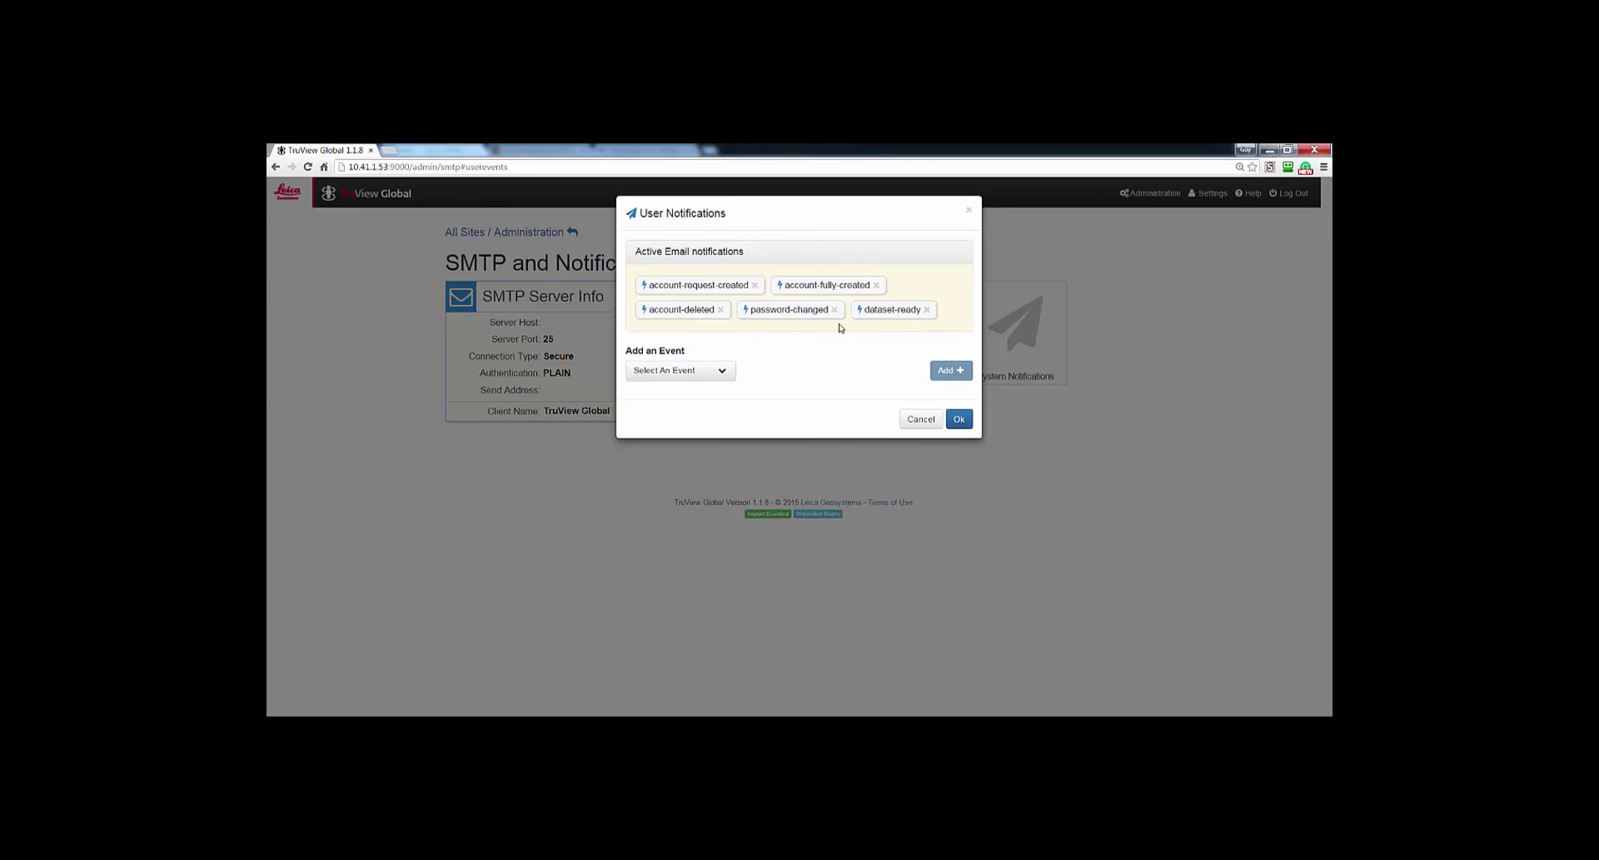
{"action": "left_click", "coordinate": [721, 310]}
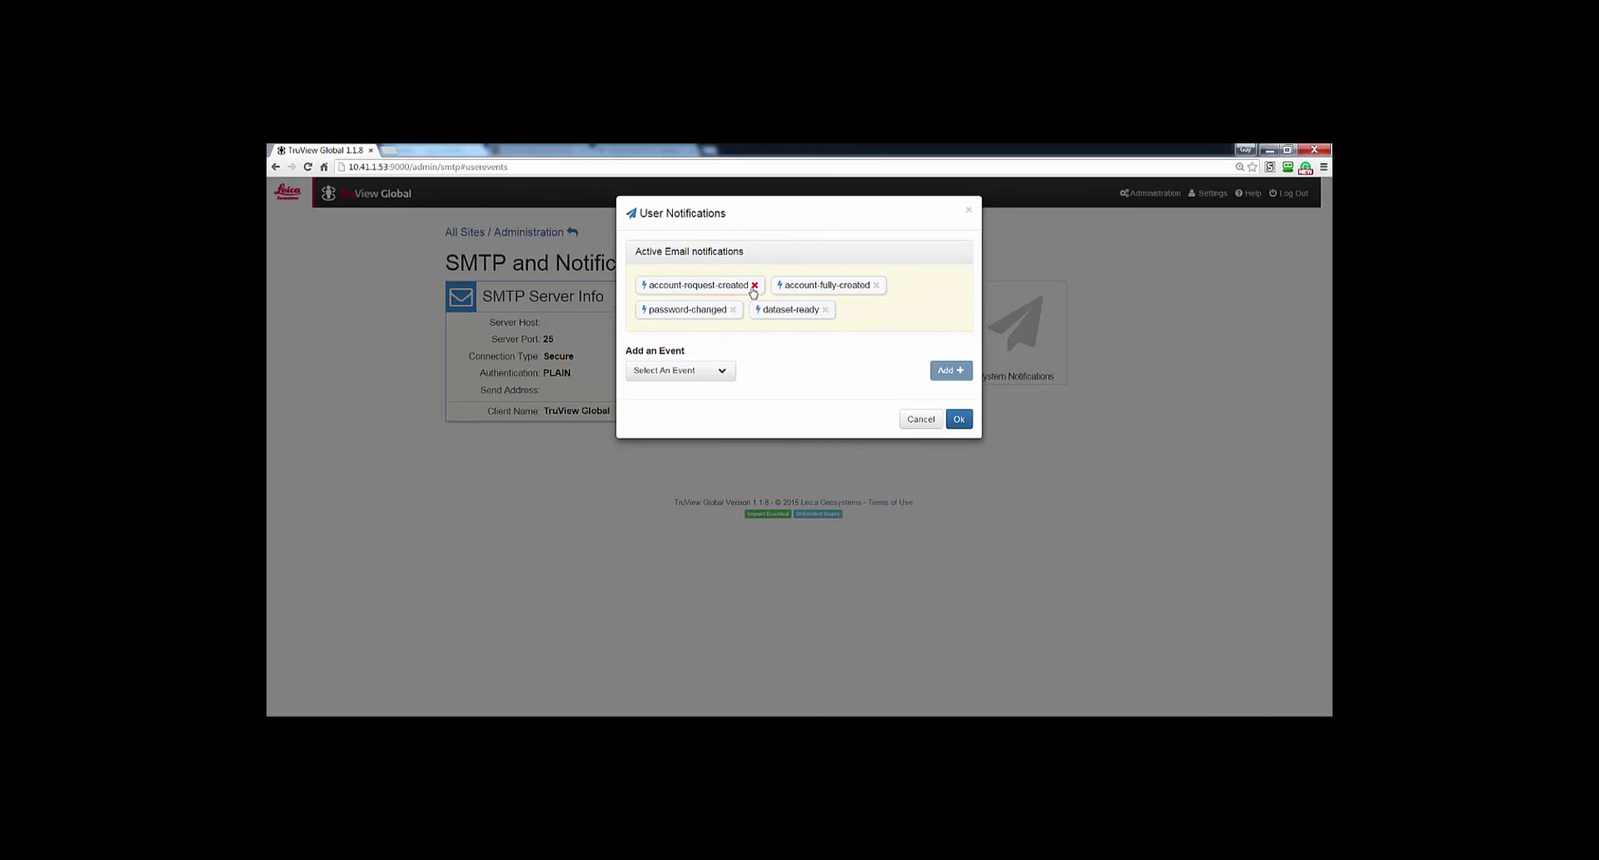
{"action": "left_click", "coordinate": [755, 285]}
{"action": "left_click", "coordinate": [740, 286]}
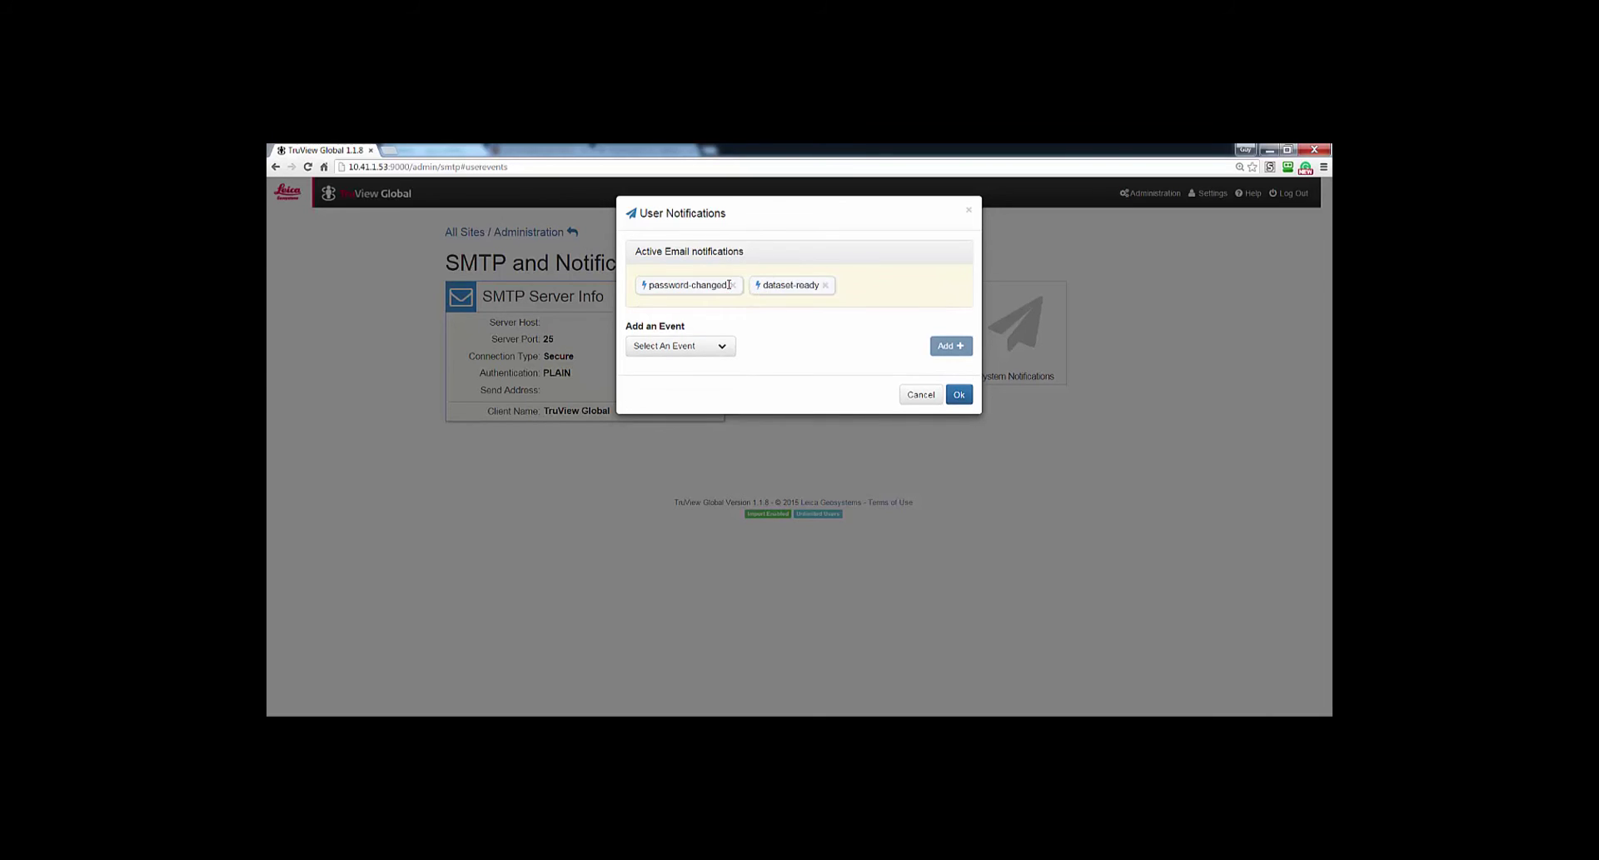
{"action": "left_click", "coordinate": [732, 284]}
{"action": "left_click", "coordinate": [711, 284]}
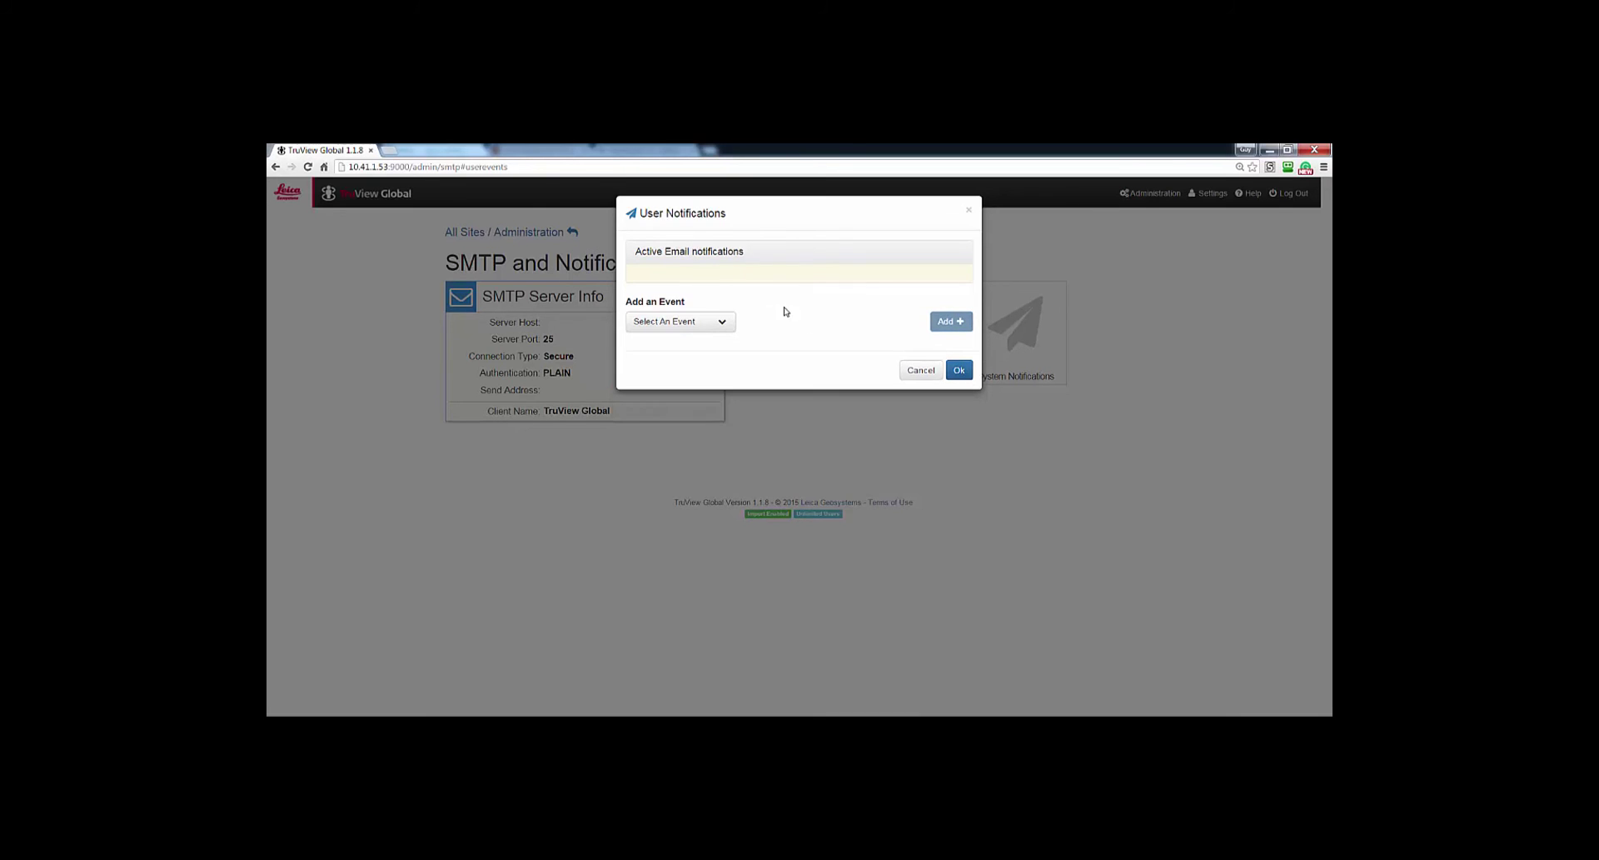
{"action": "left_click", "coordinate": [723, 325]}
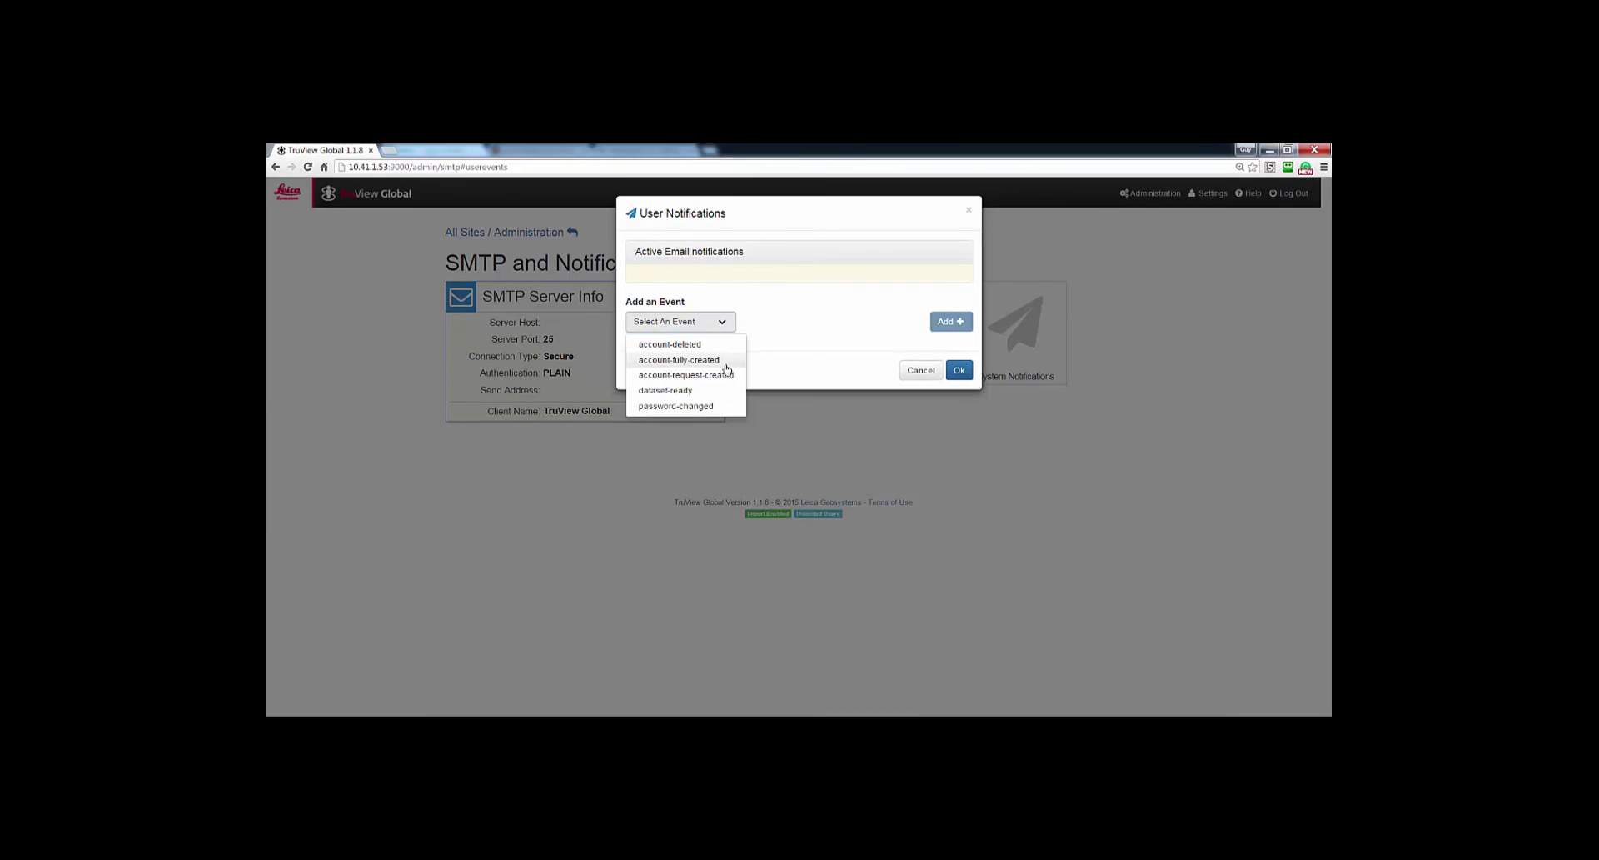
{"action": "left_click", "coordinate": [725, 361]}
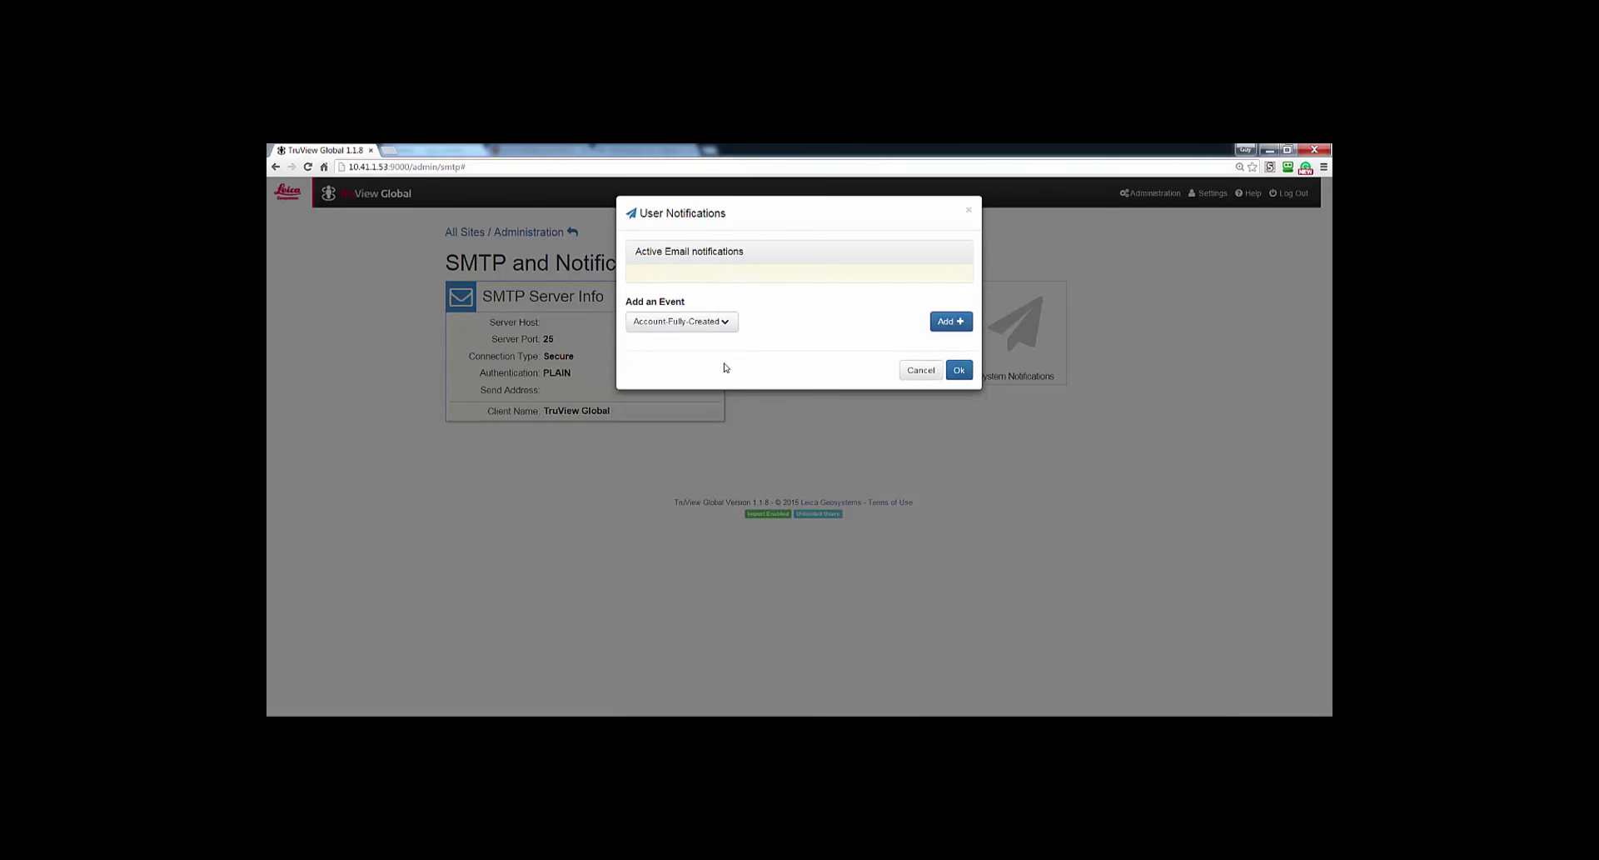
{"action": "left_click", "coordinate": [960, 370]}
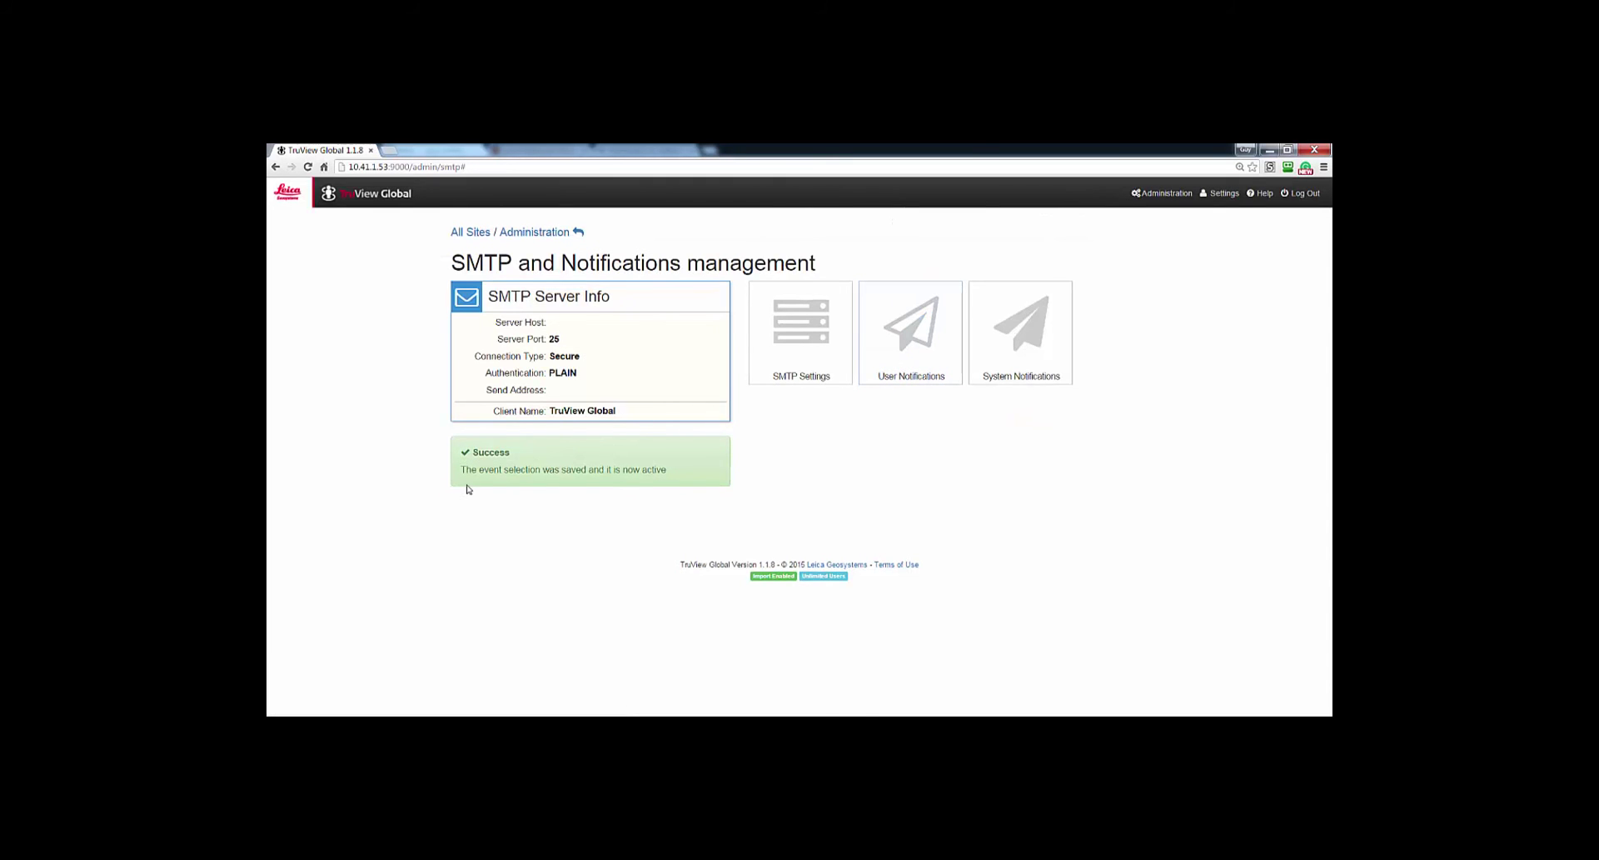
Add Account-Fully-Created and Dataset-Ready as user notification events and save them
{"action": "left_click", "coordinate": [893, 355]}
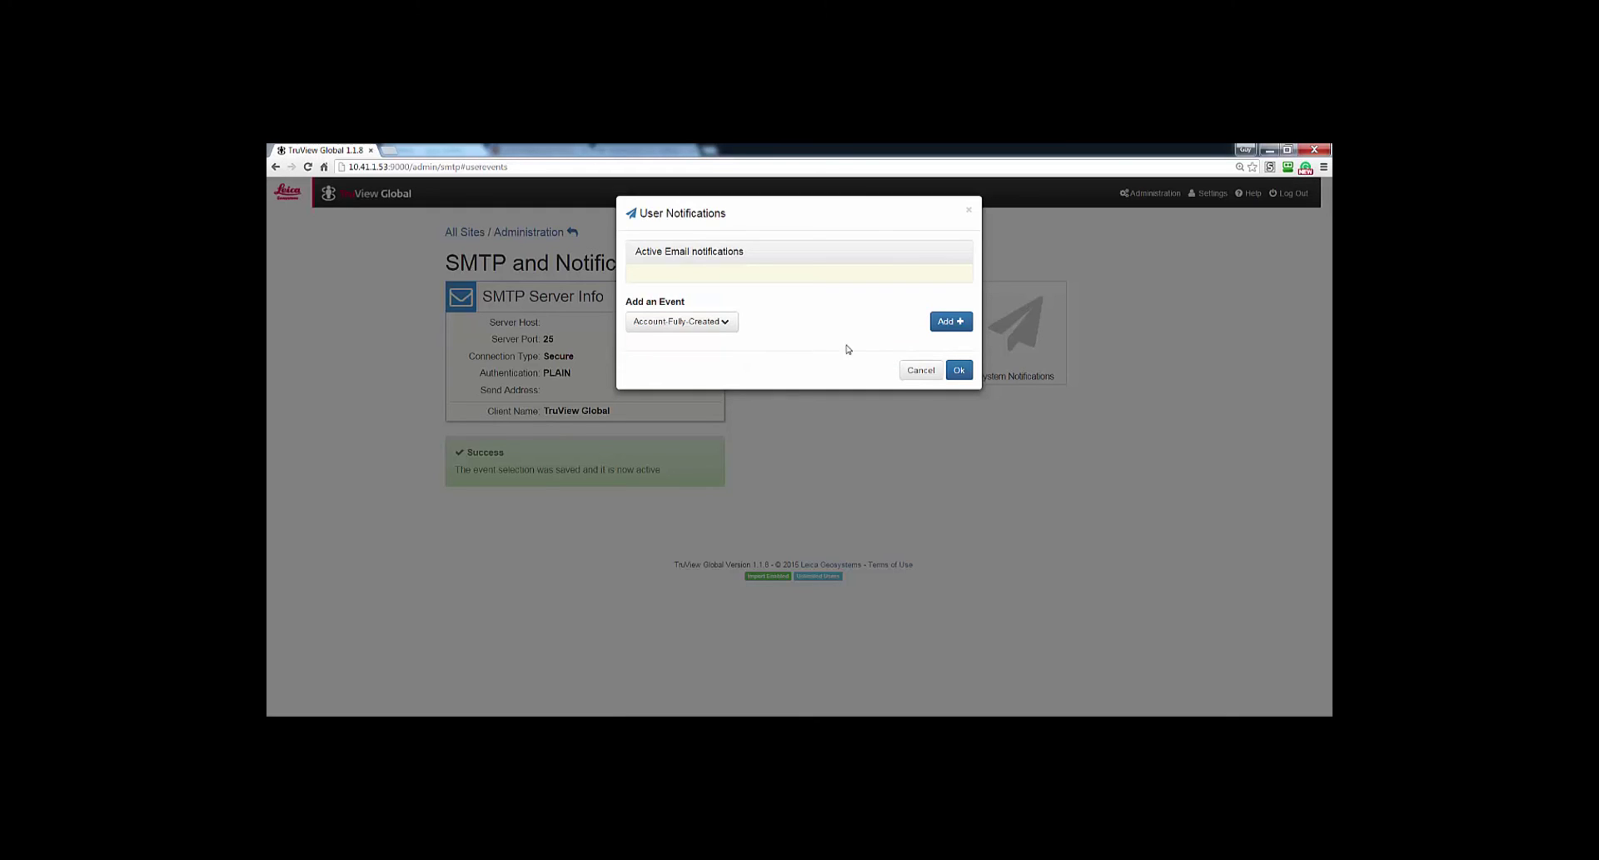
{"action": "left_click", "coordinate": [706, 325]}
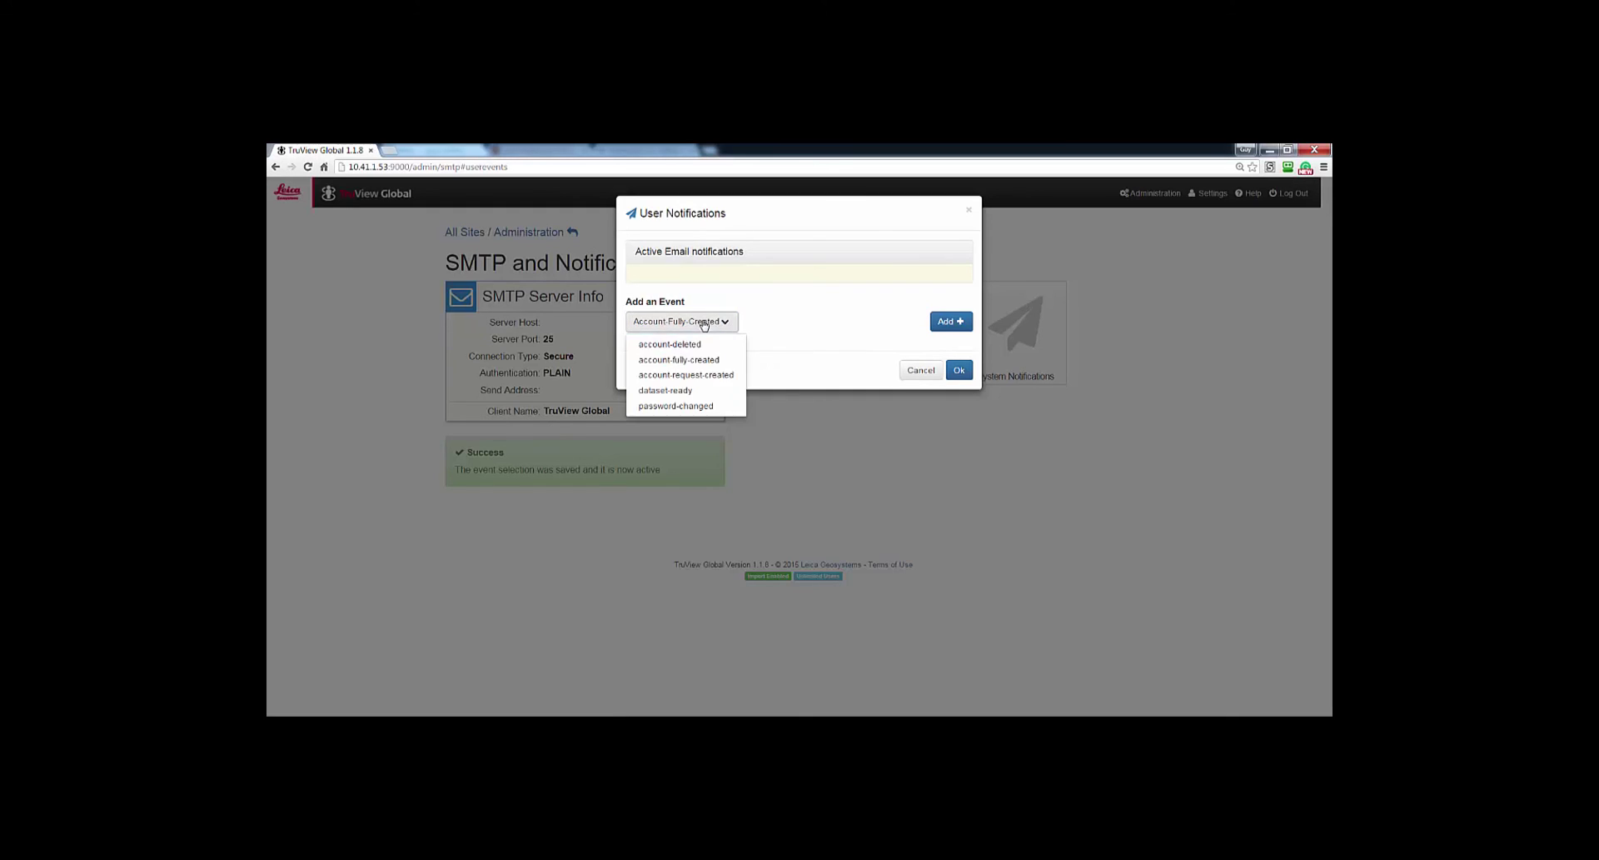
{"action": "left_click", "coordinate": [676, 360]}
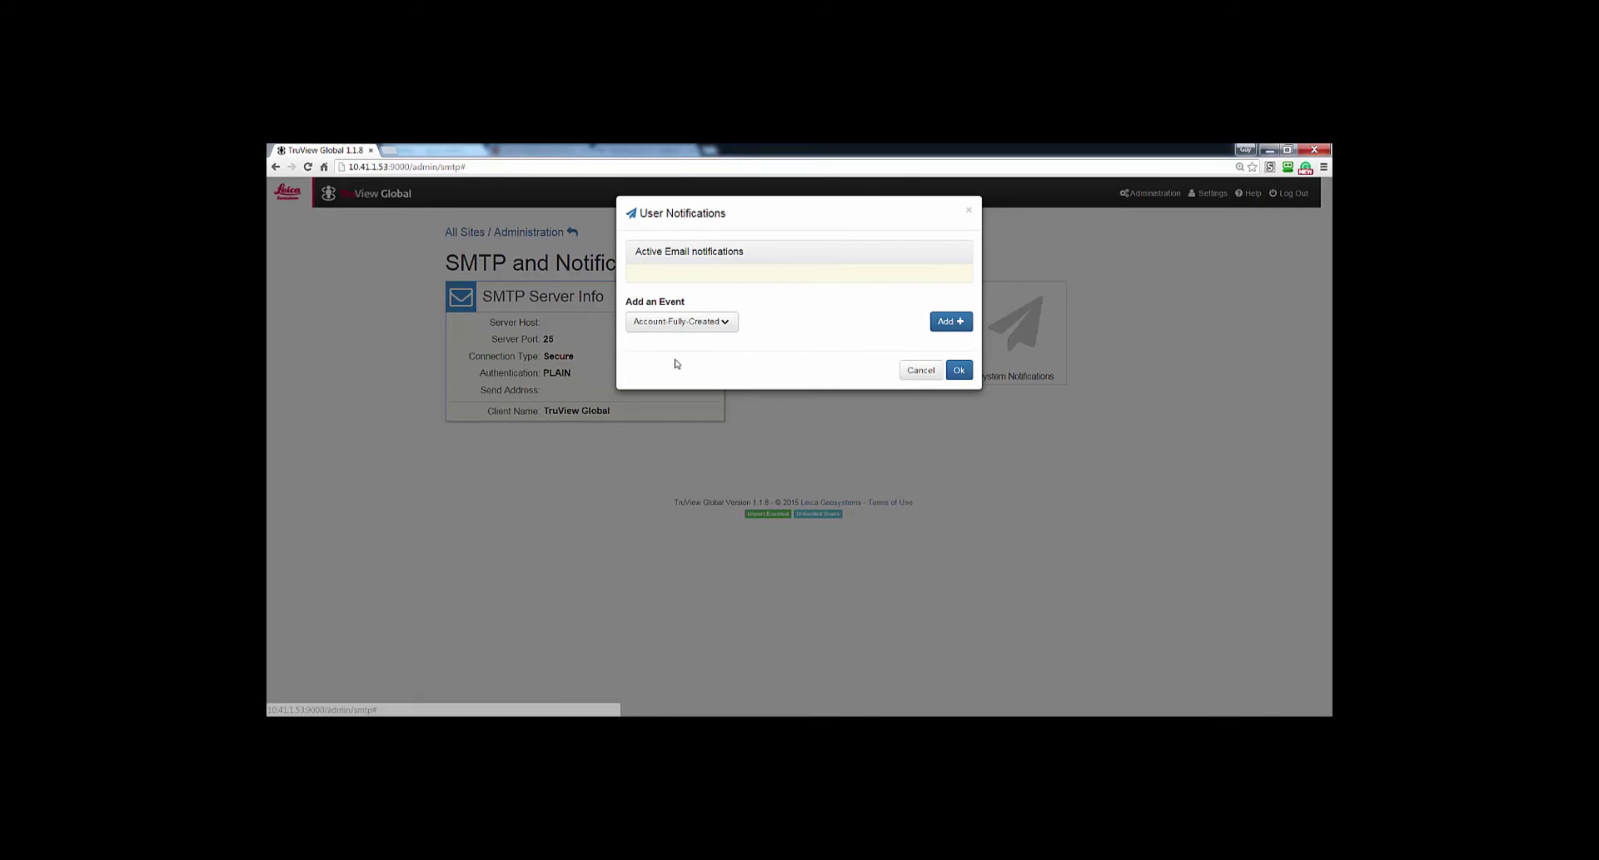
{"action": "left_click", "coordinate": [951, 320]}
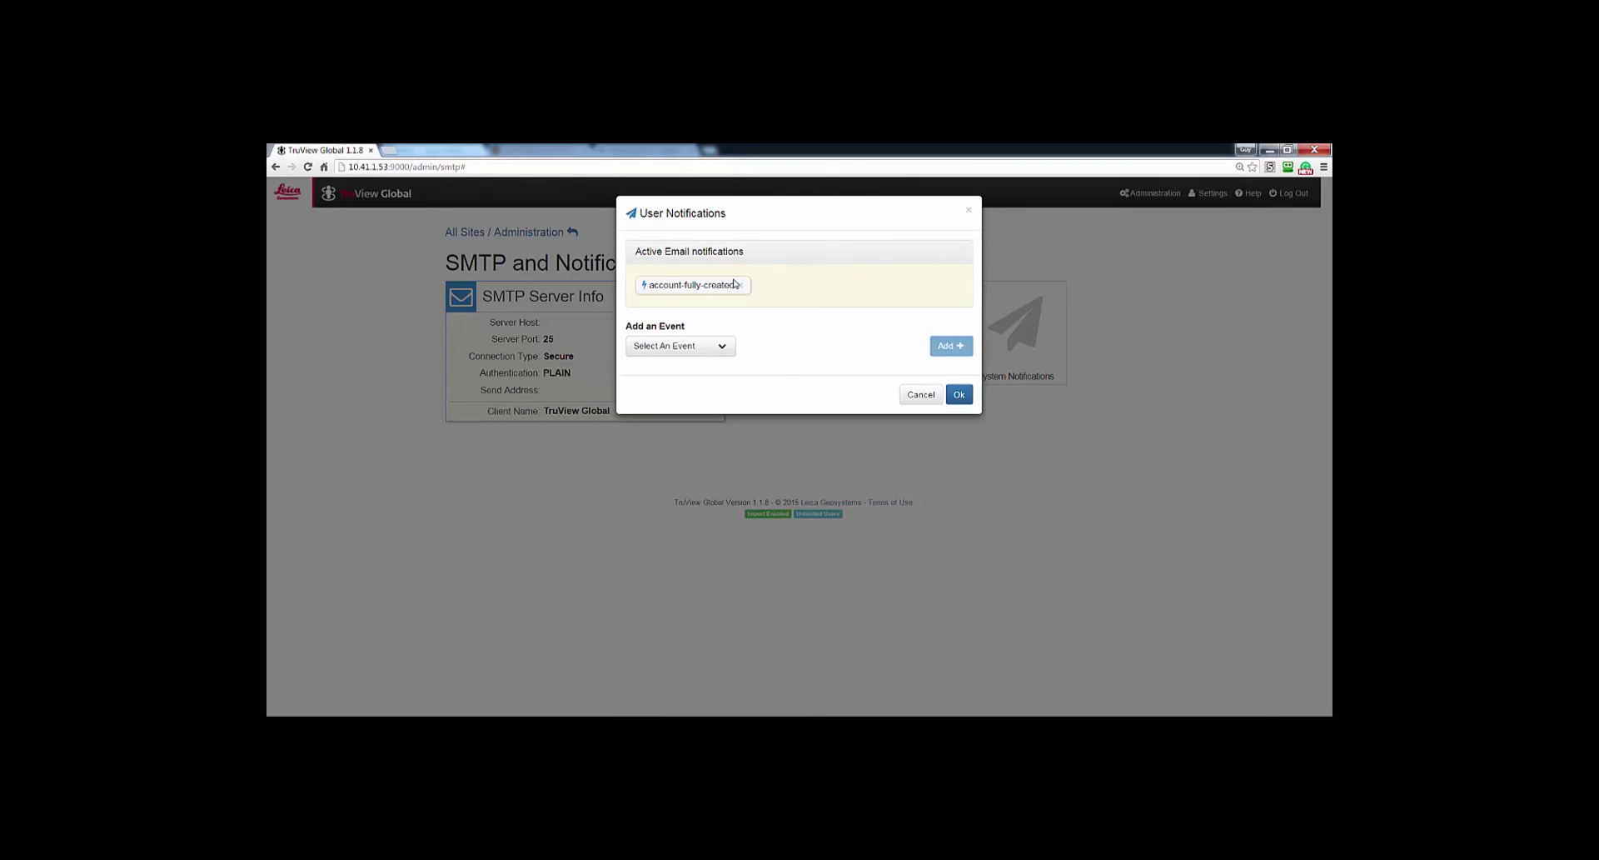
{"action": "left_click", "coordinate": [689, 348]}
{"action": "left_click", "coordinate": [687, 403]}
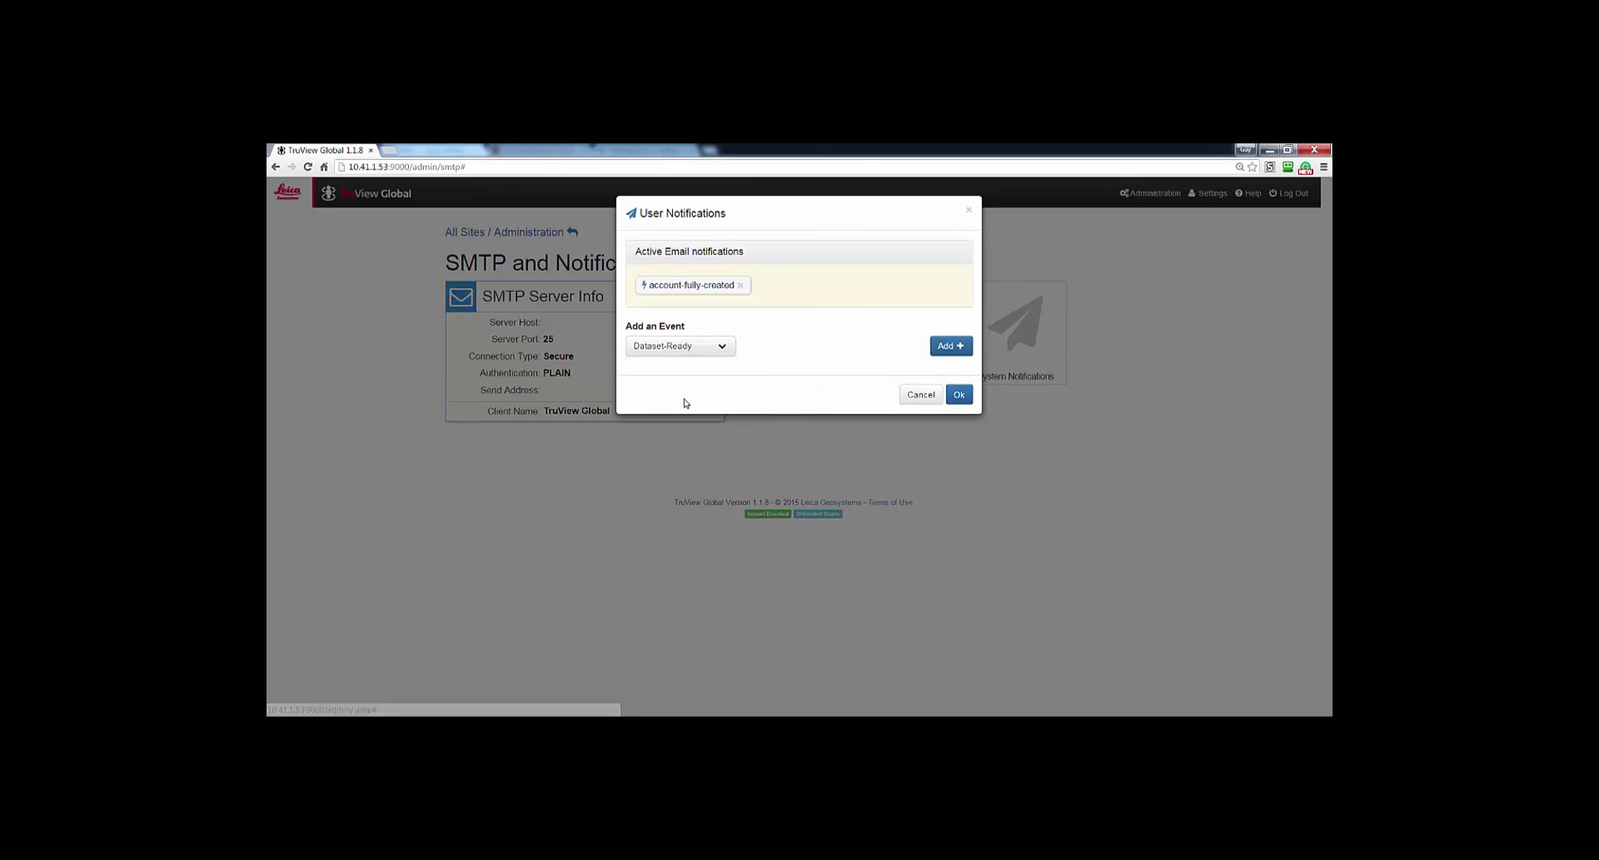
{"action": "left_click", "coordinate": [933, 352]}
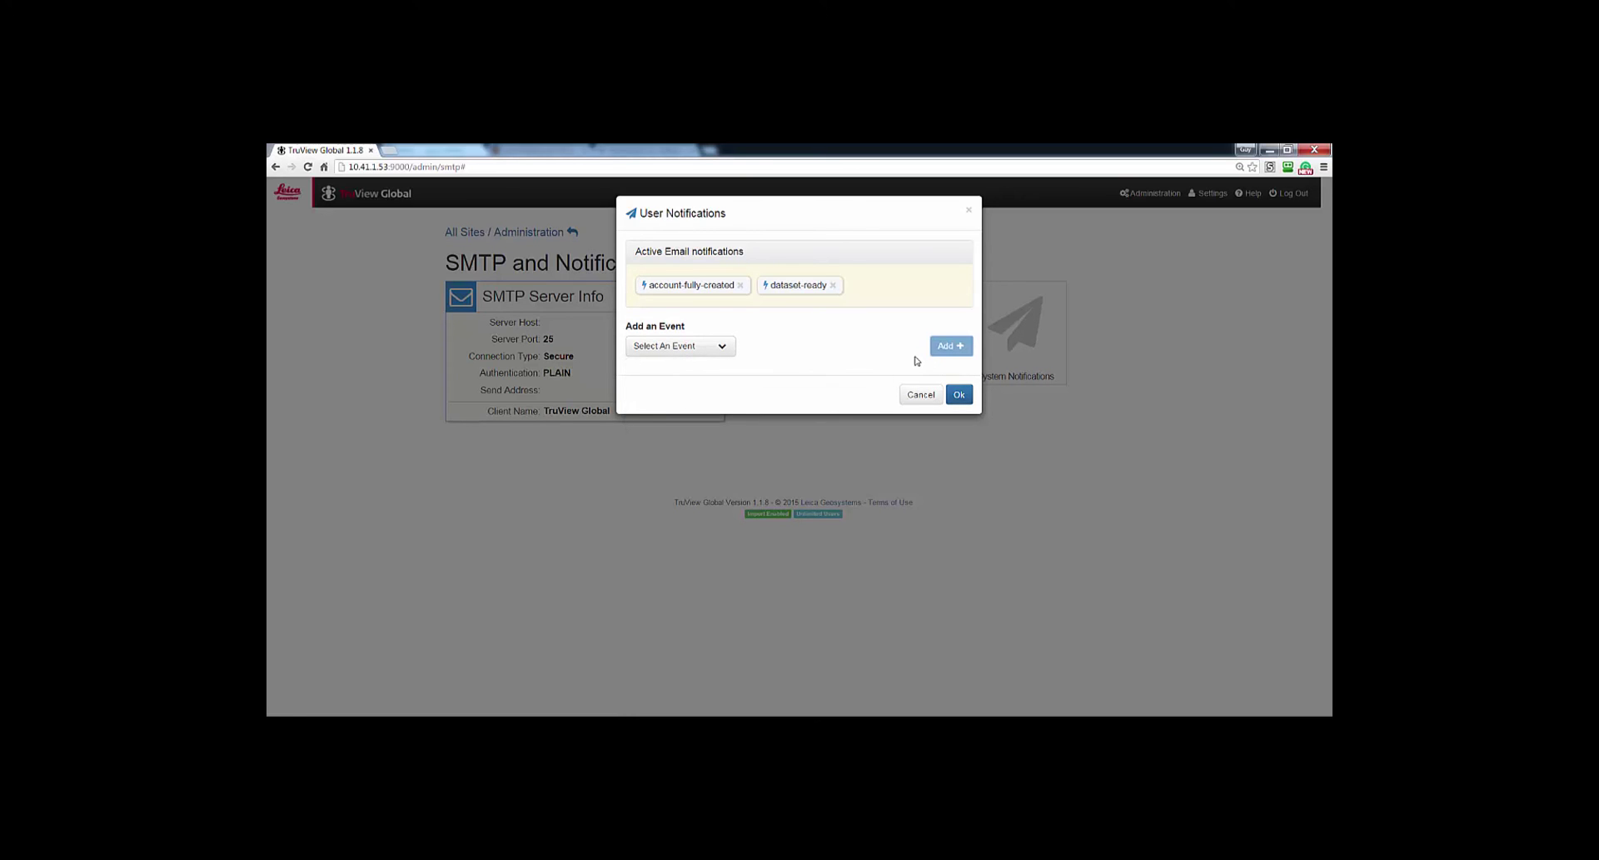
{"action": "left_click", "coordinate": [958, 394]}
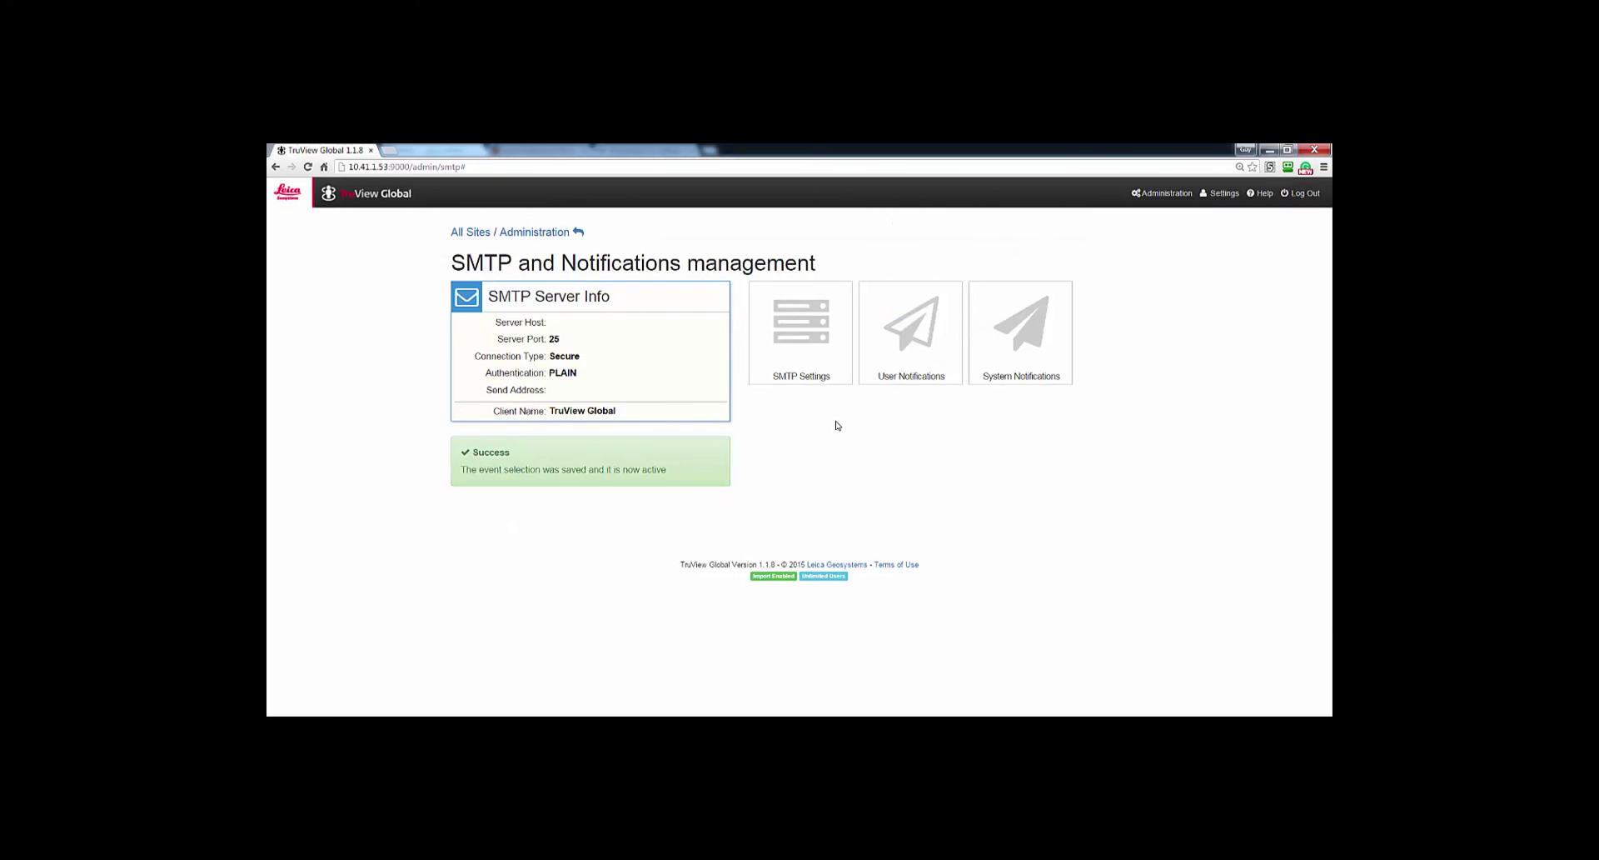
{"action": "left_click", "coordinate": [1044, 363]}
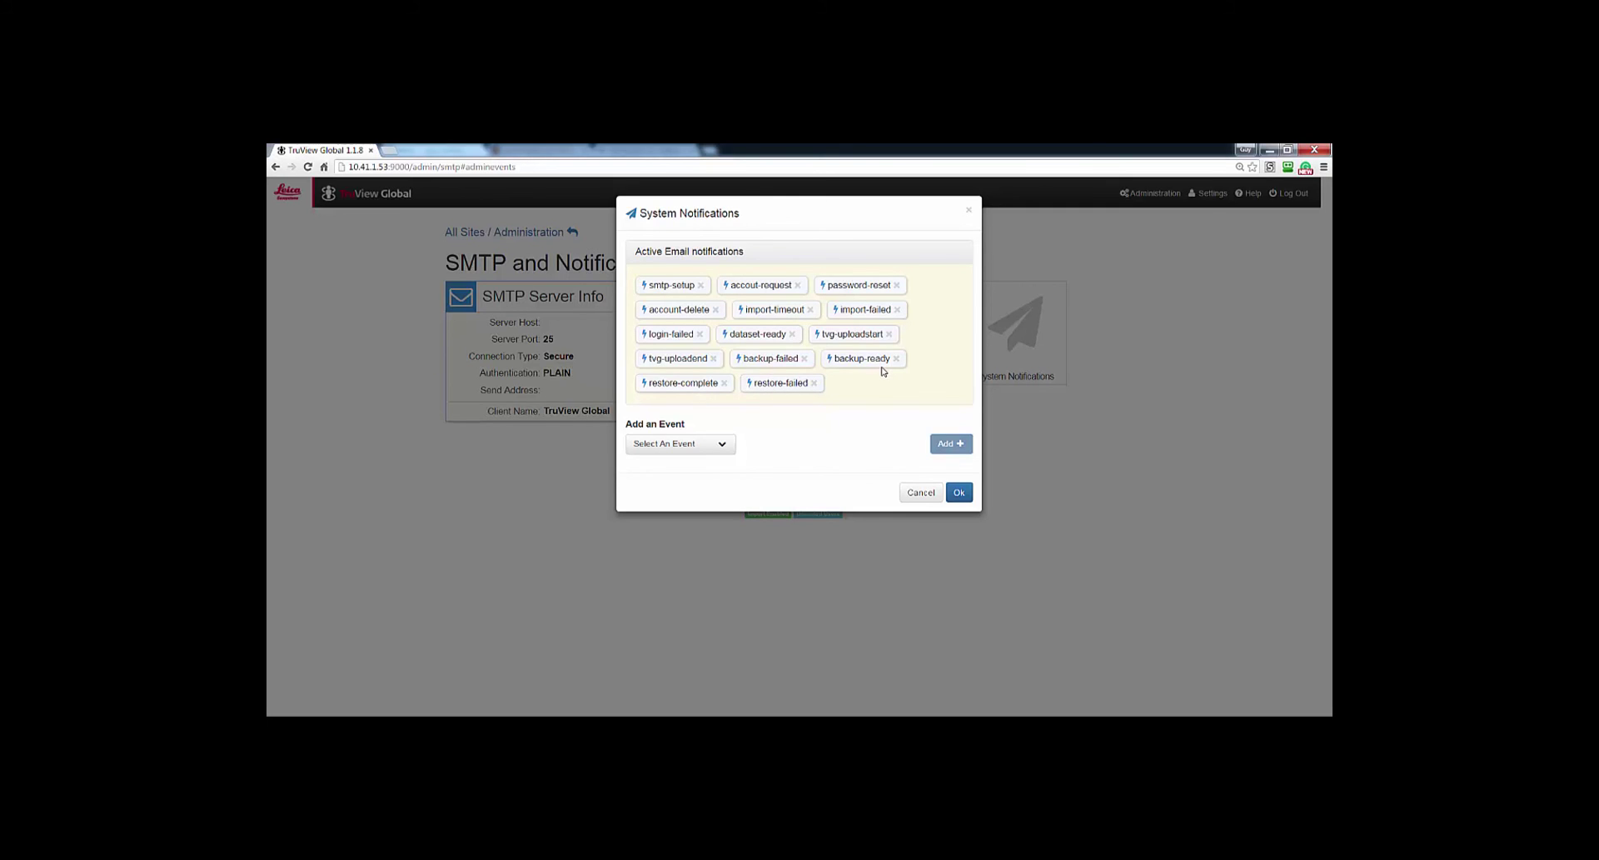
{"action": "left_click", "coordinate": [813, 383]}
{"action": "left_click", "coordinate": [724, 383]}
{"action": "left_click", "coordinate": [722, 418]}
{"action": "left_click", "coordinate": [707, 441]}
{"action": "left_click", "coordinate": [950, 420]}
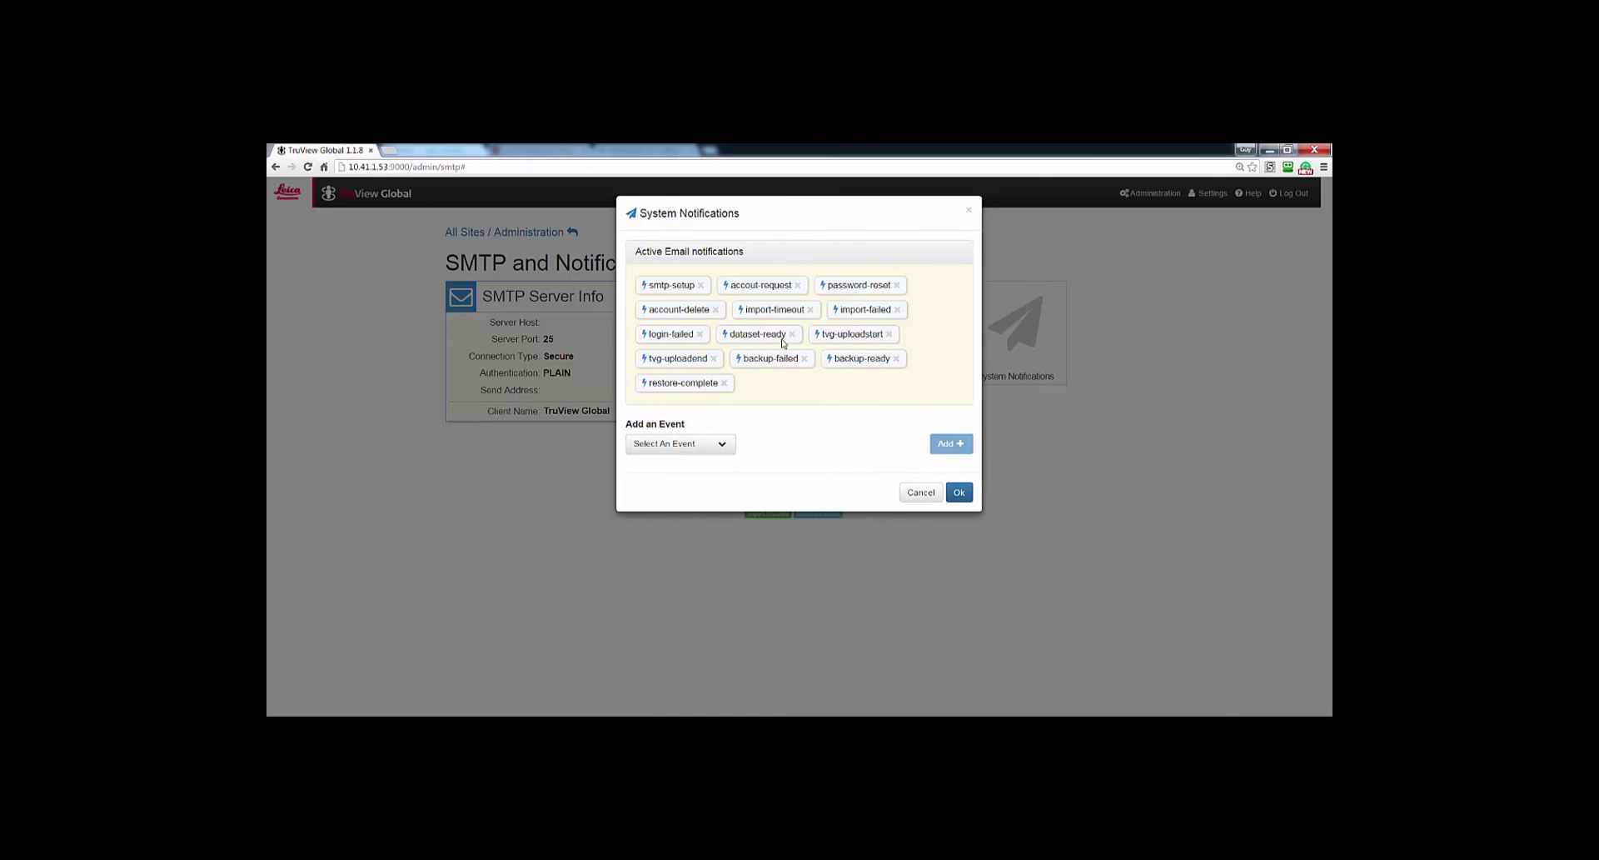
{"action": "left_click", "coordinate": [921, 493]}
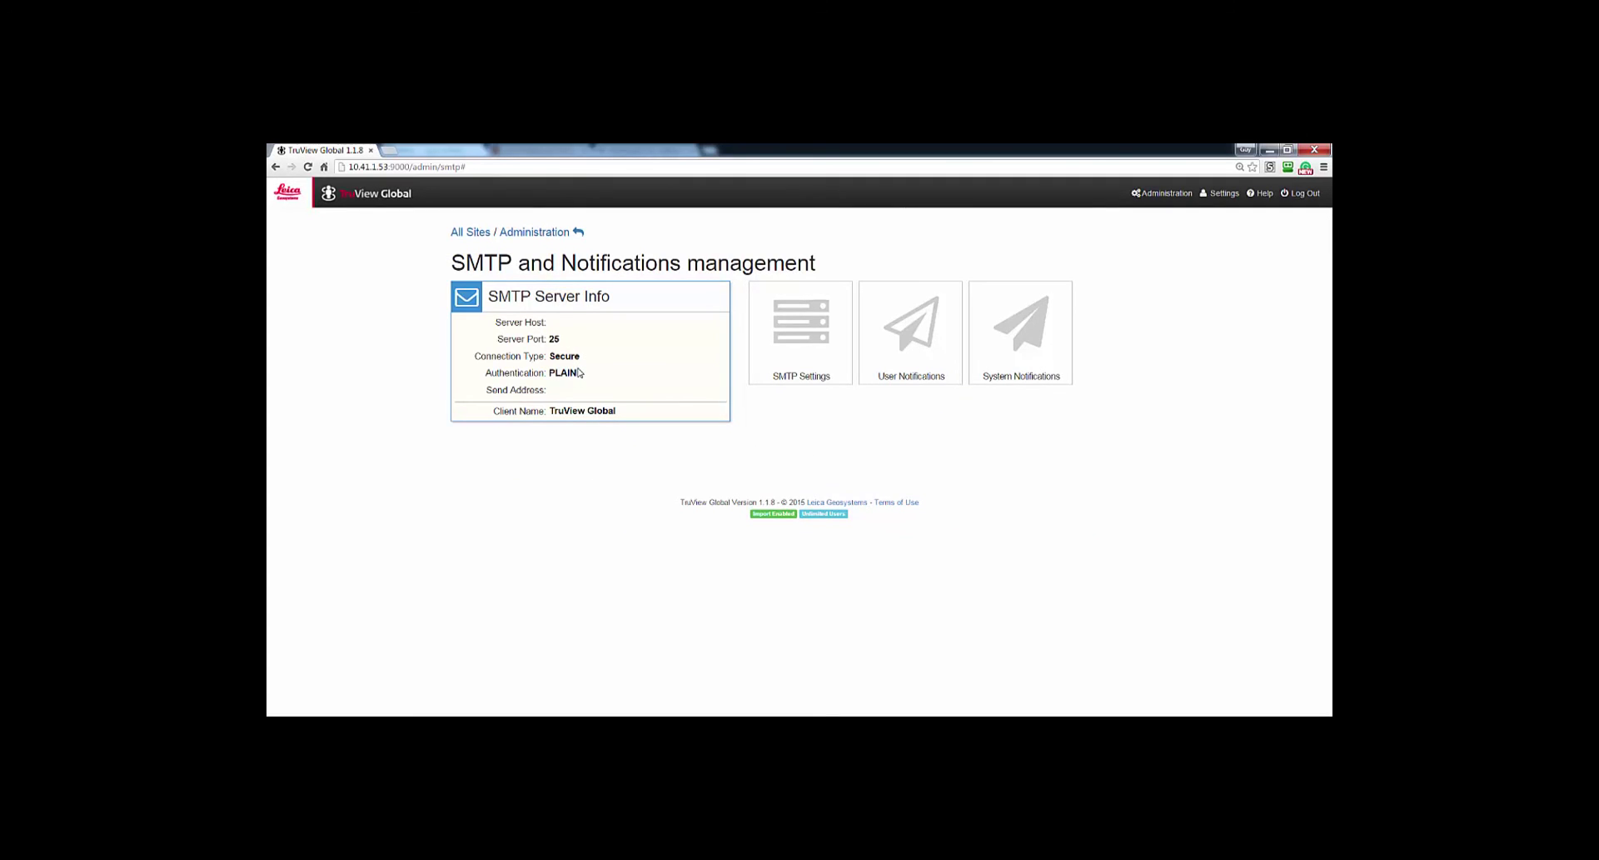
{"action": "left_click_drag", "start_coordinate": [495, 322], "coordinate": [619, 389]}
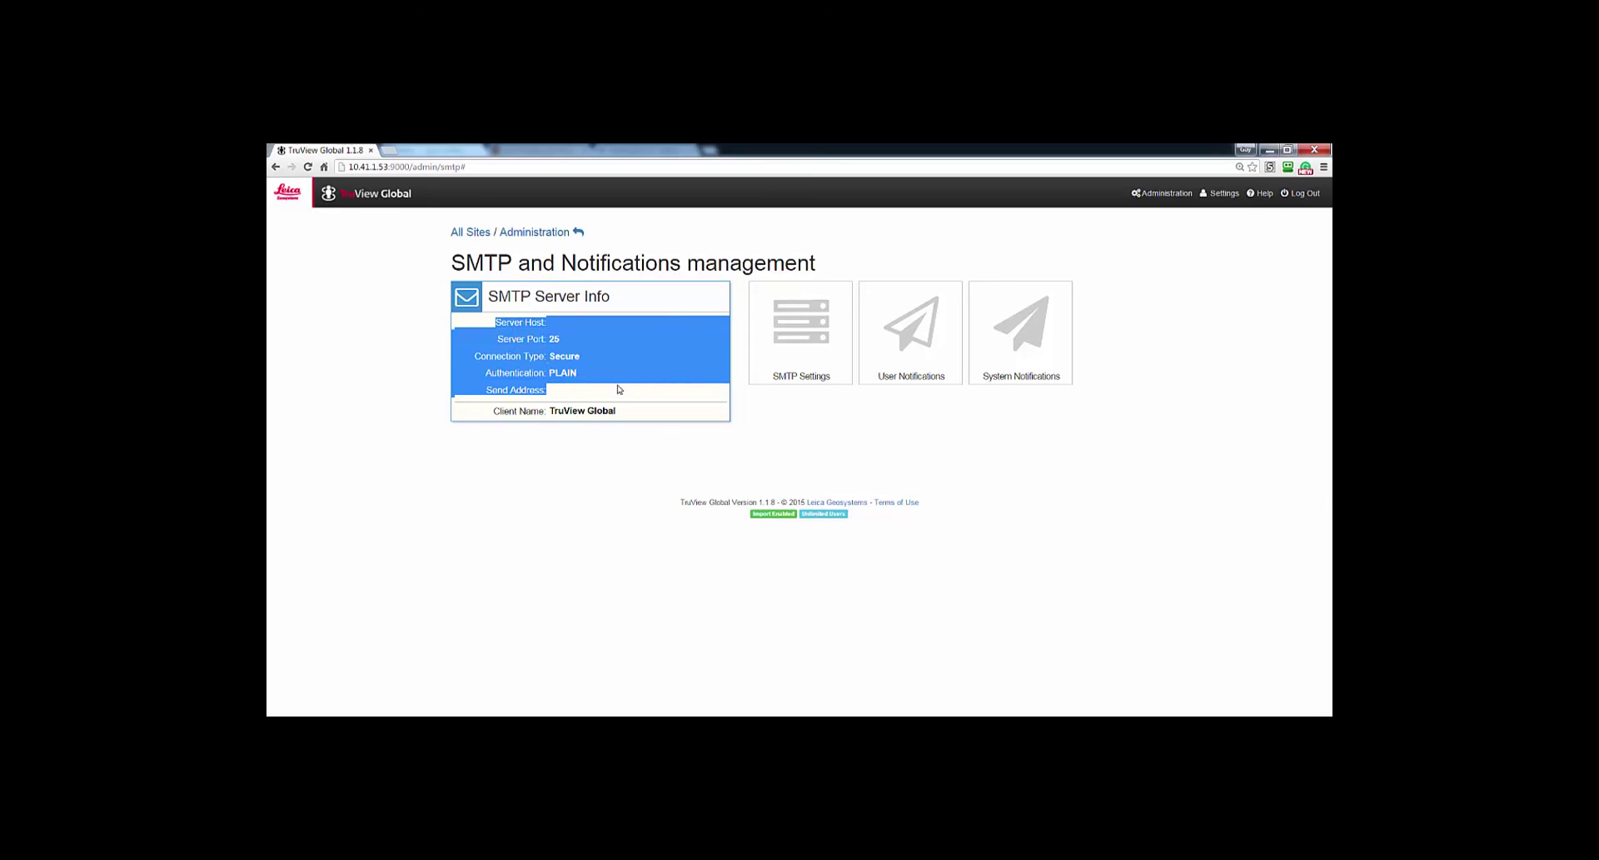
{"action": "left_click", "coordinate": [827, 467]}
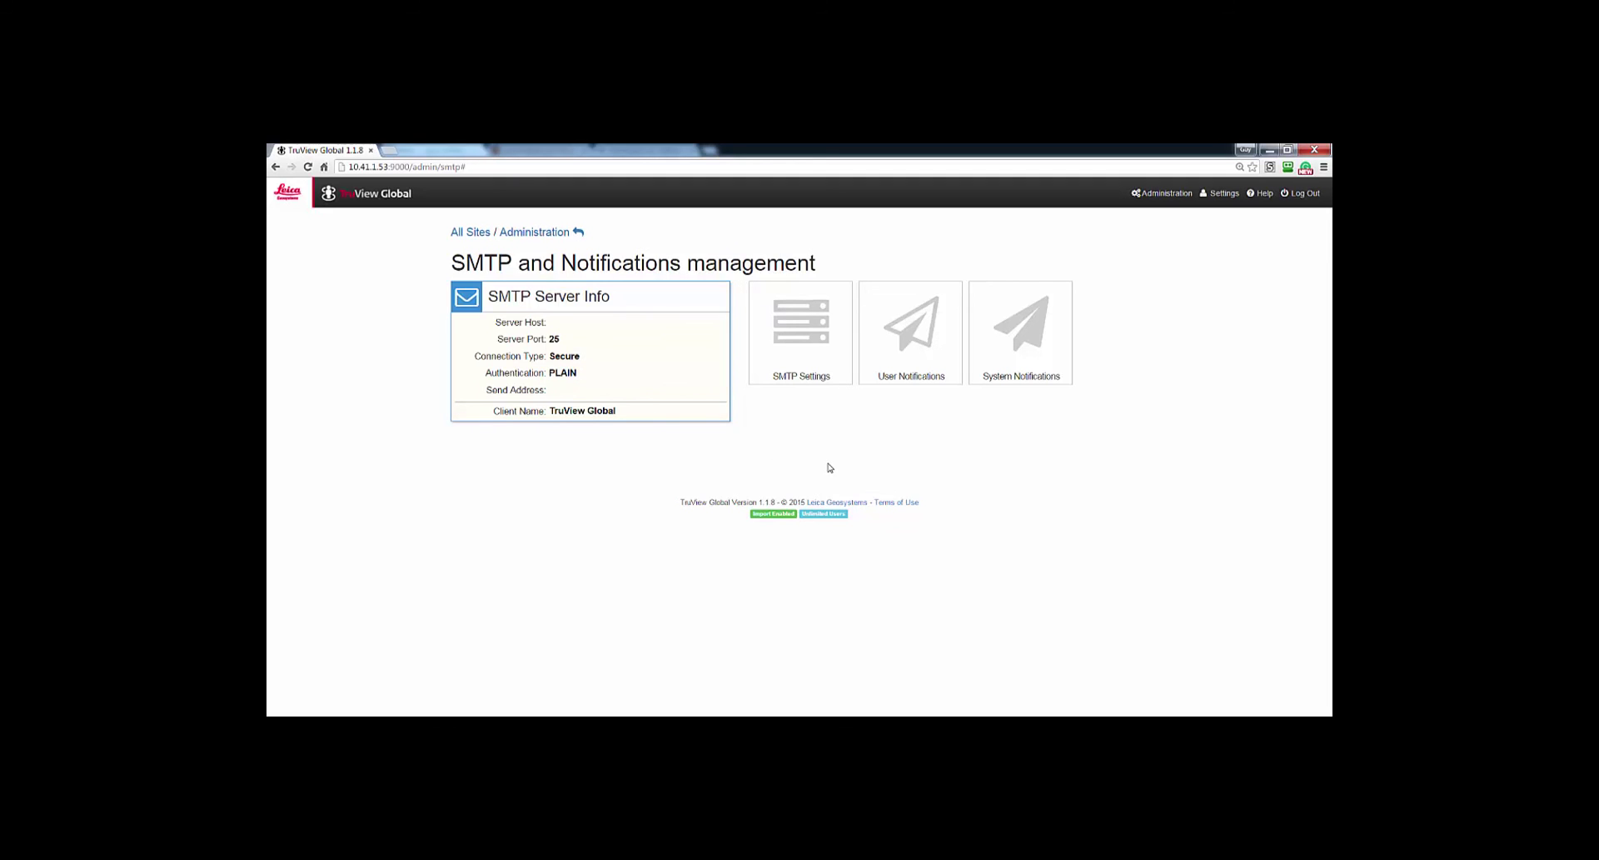
Open Software Update from Administration and check for updates, confirming version 1.1.8 is current
{"action": "left_click", "coordinate": [1152, 194]}
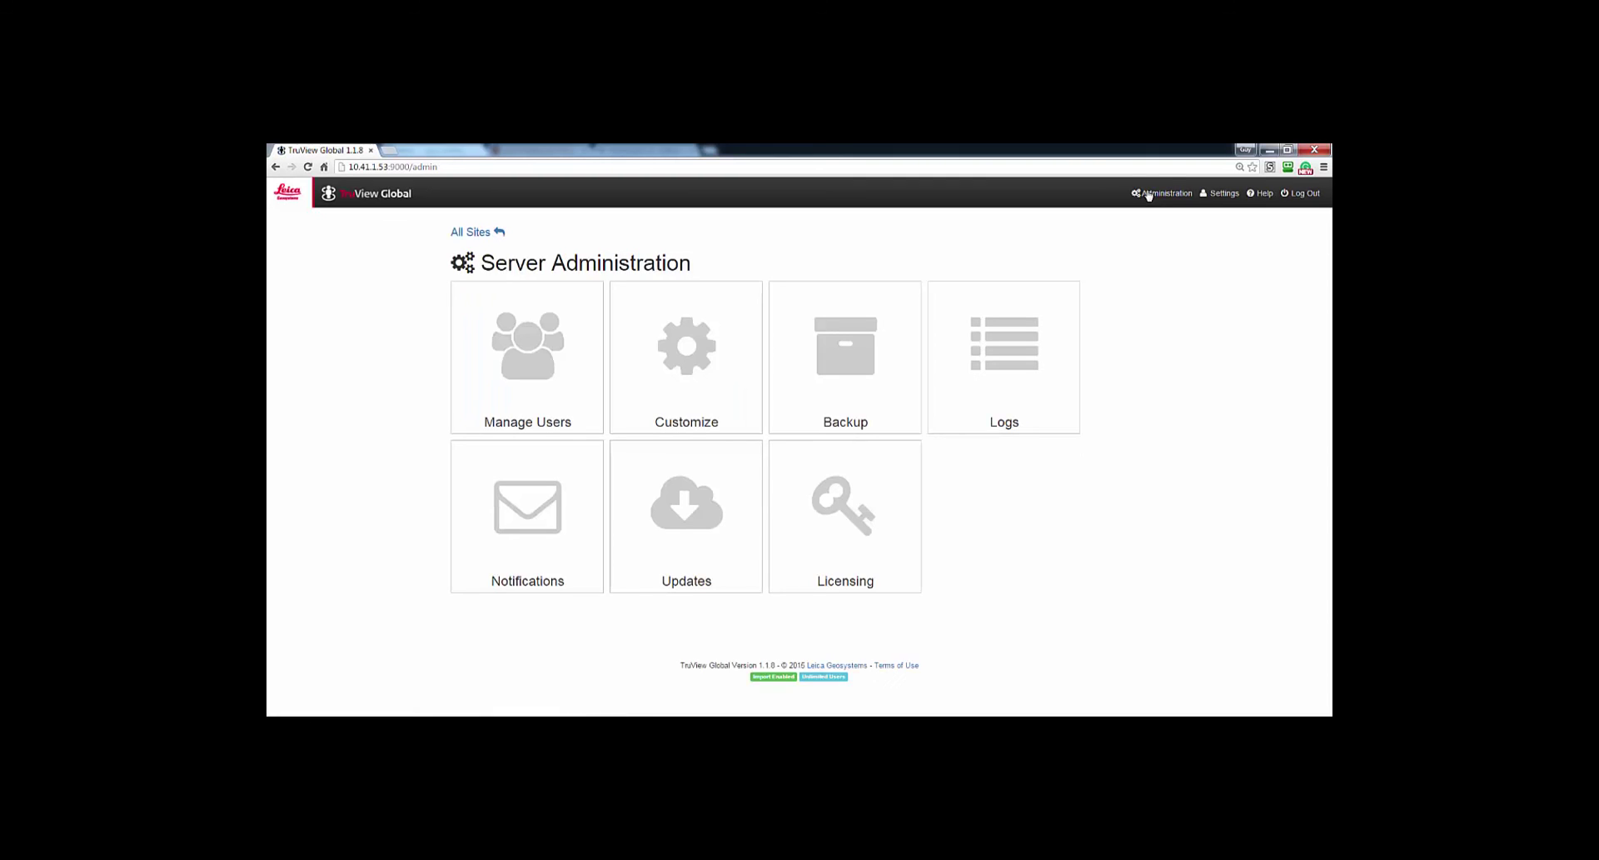
{"action": "left_click", "coordinate": [692, 507]}
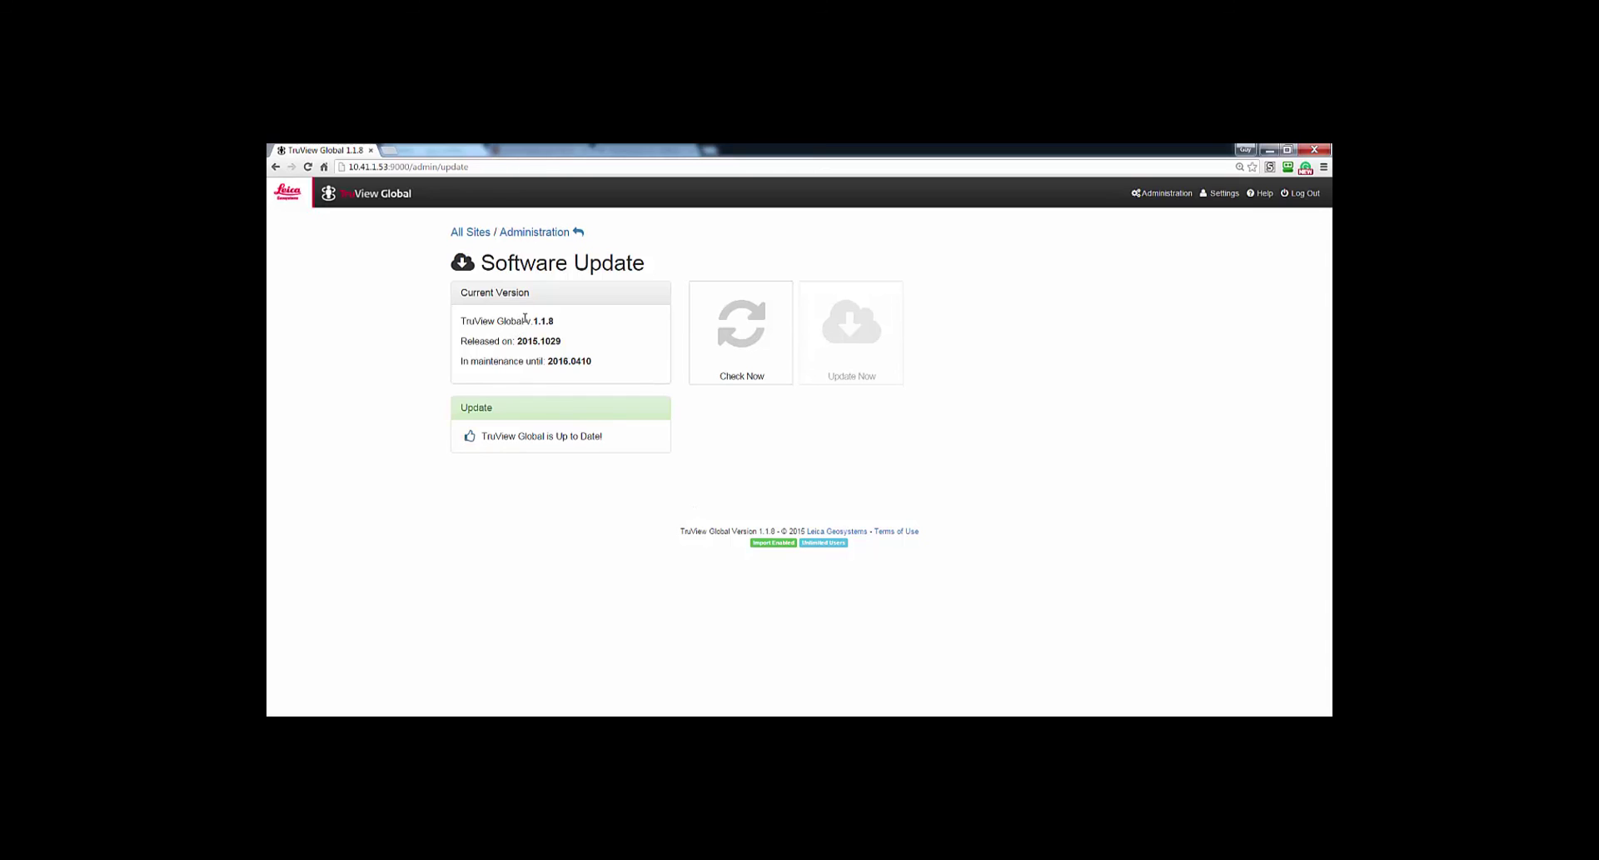
{"action": "left_click_drag", "start_coordinate": [522, 321], "coordinate": [611, 358]}
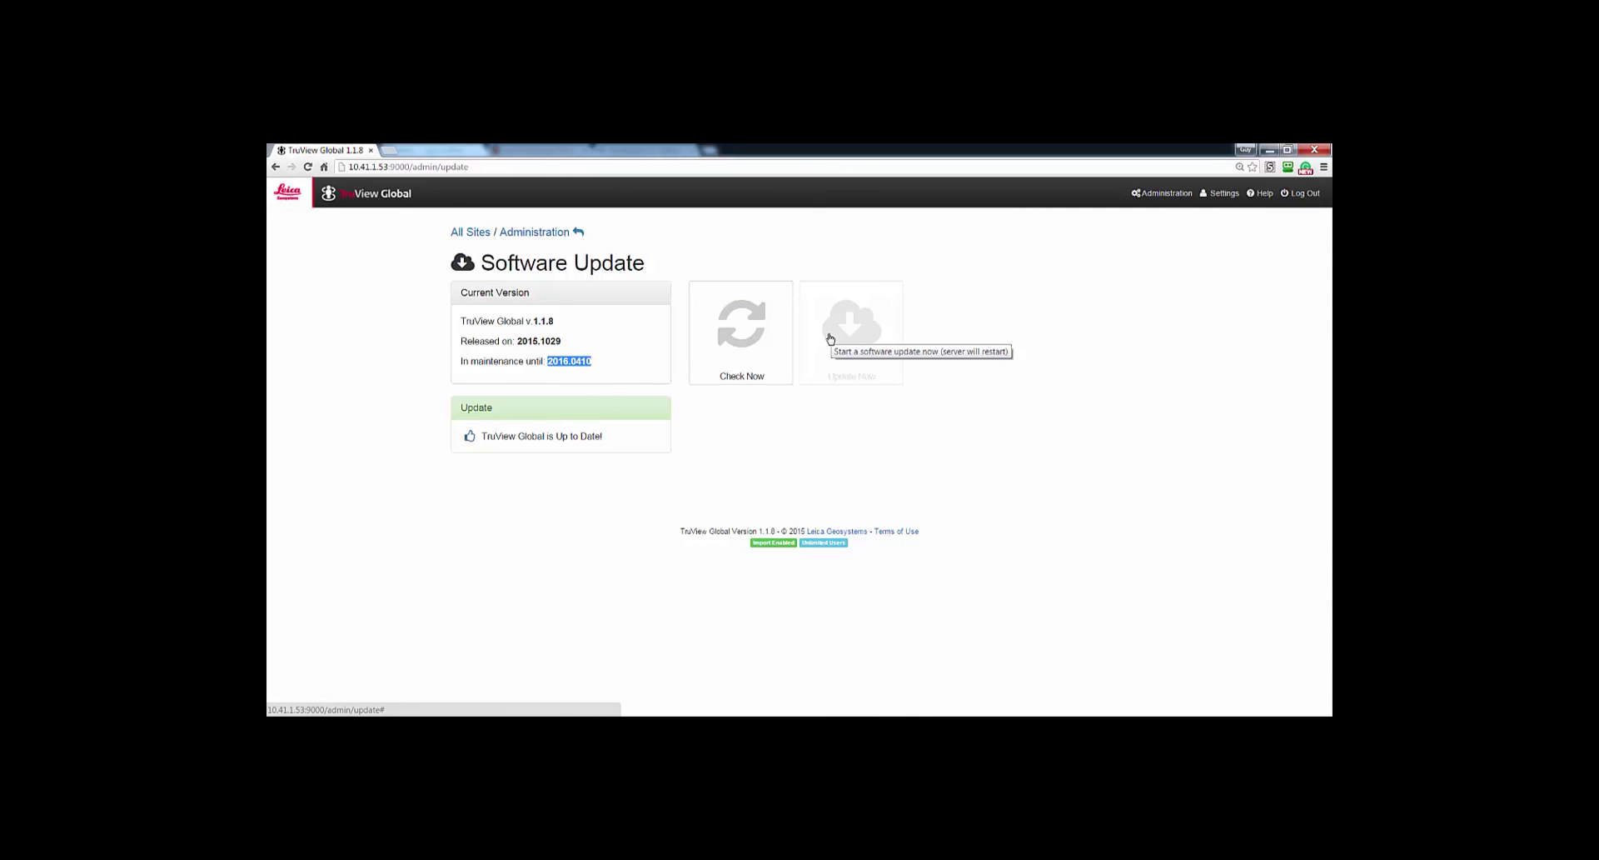
{"action": "left_click", "coordinate": [740, 350]}
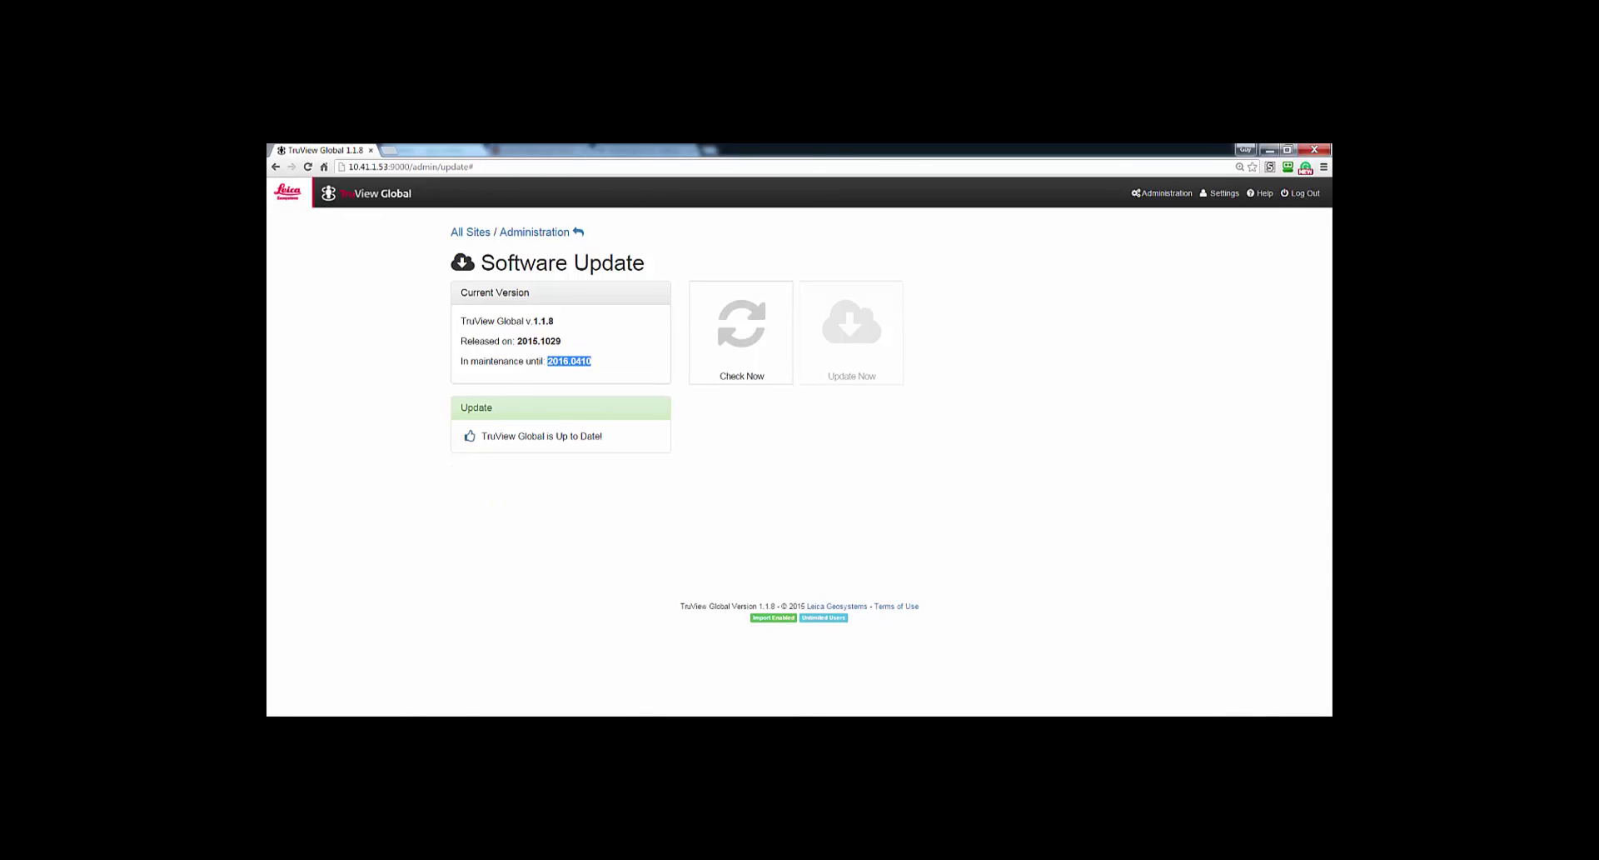
{"action": "left_click", "coordinate": [747, 418]}
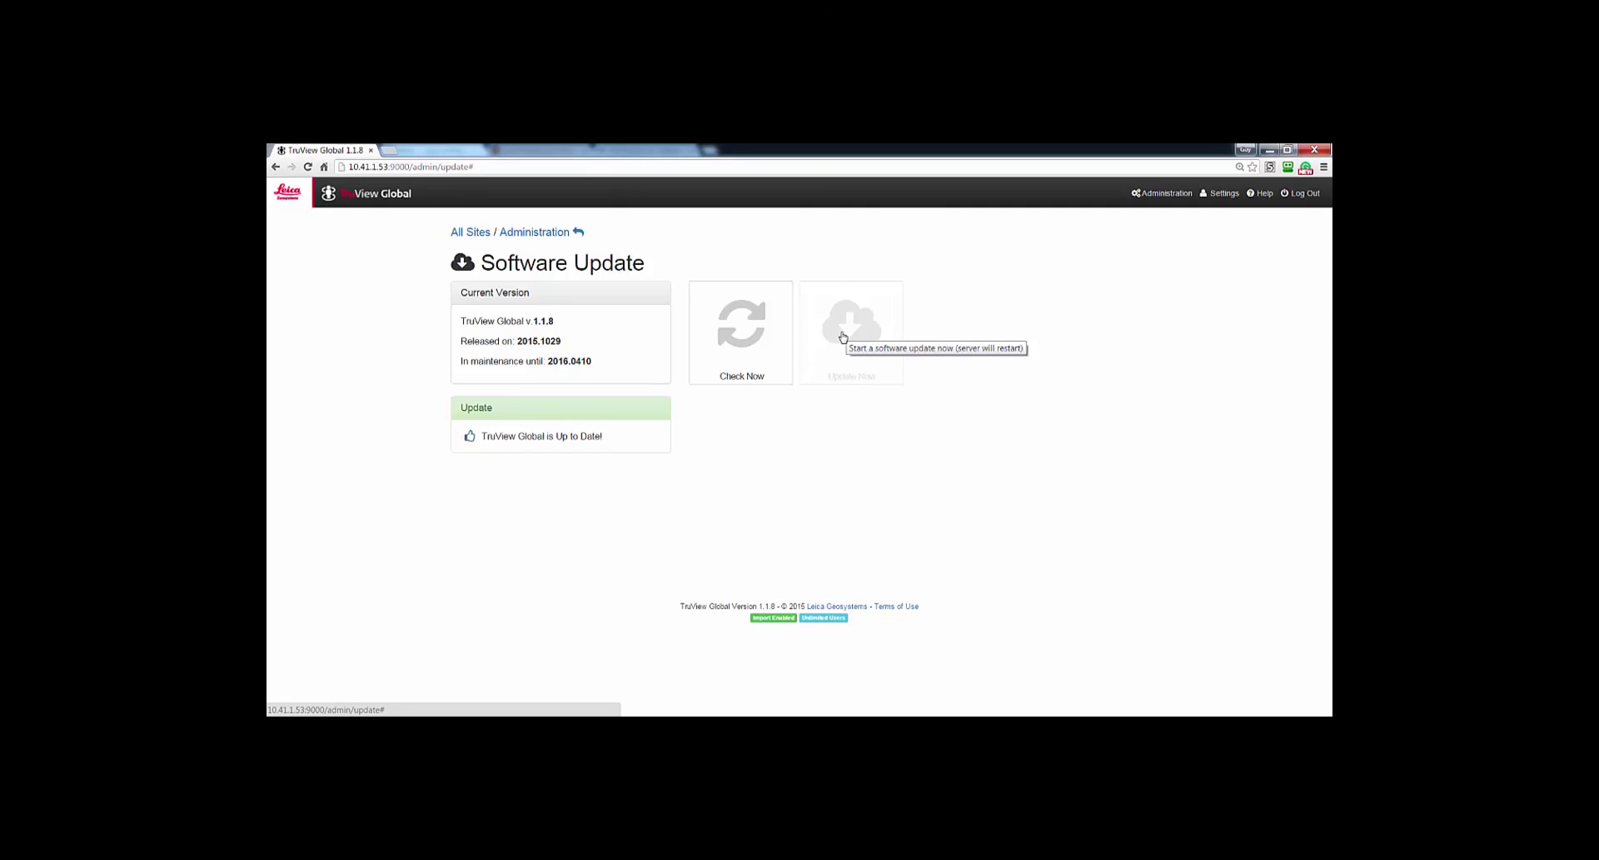
{"action": "left_click", "coordinate": [1156, 192]}
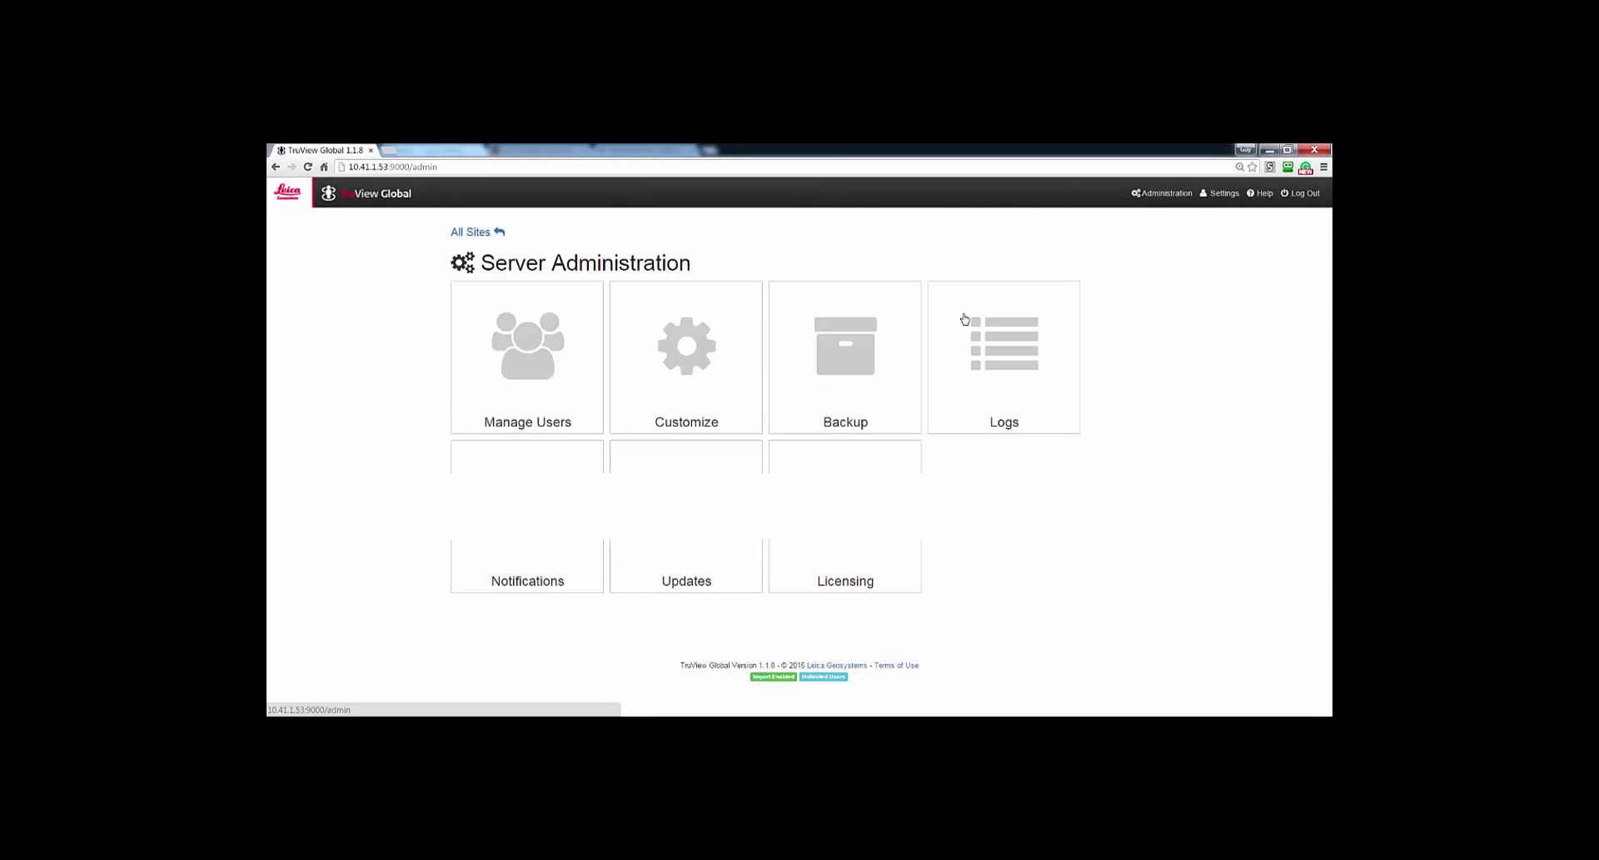
{"action": "left_click", "coordinate": [852, 537]}
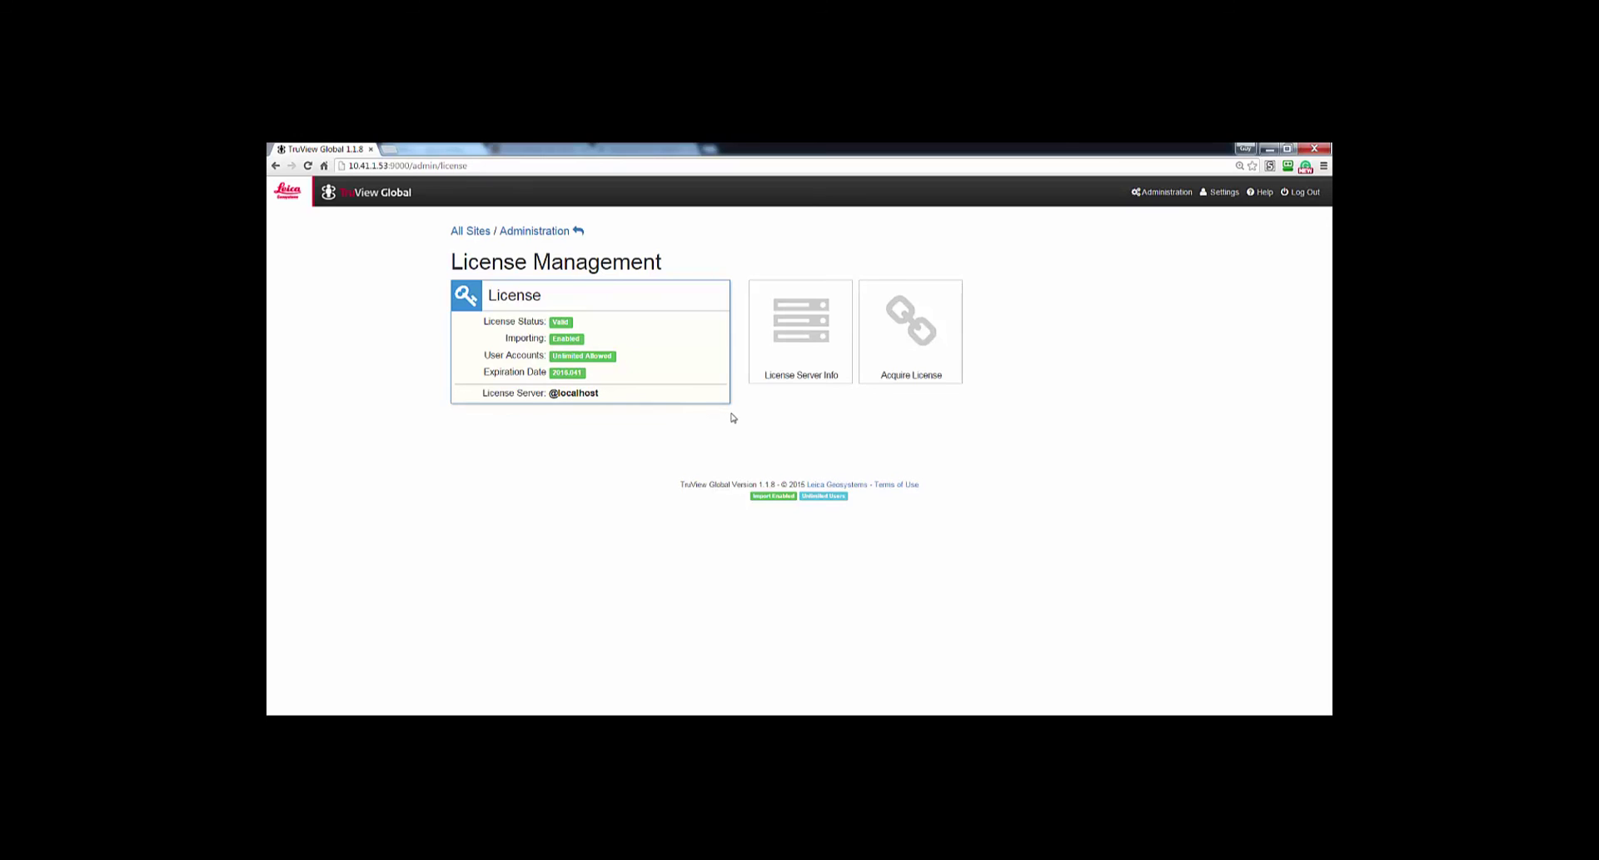
{"action": "left_click", "coordinate": [798, 335]}
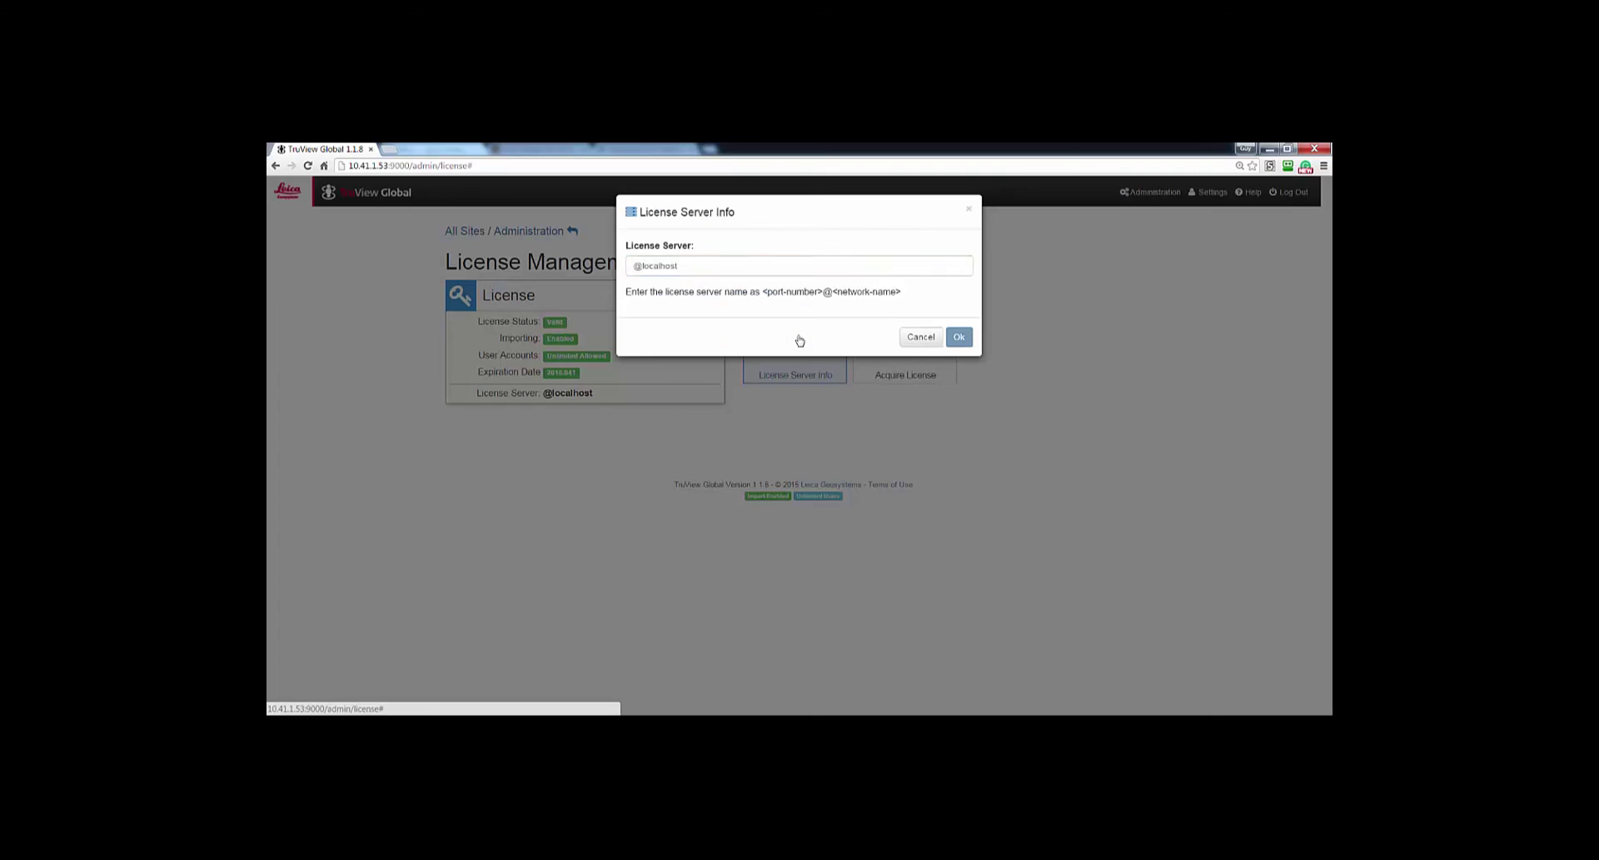
{"action": "triple_click", "coordinate": [687, 267]}
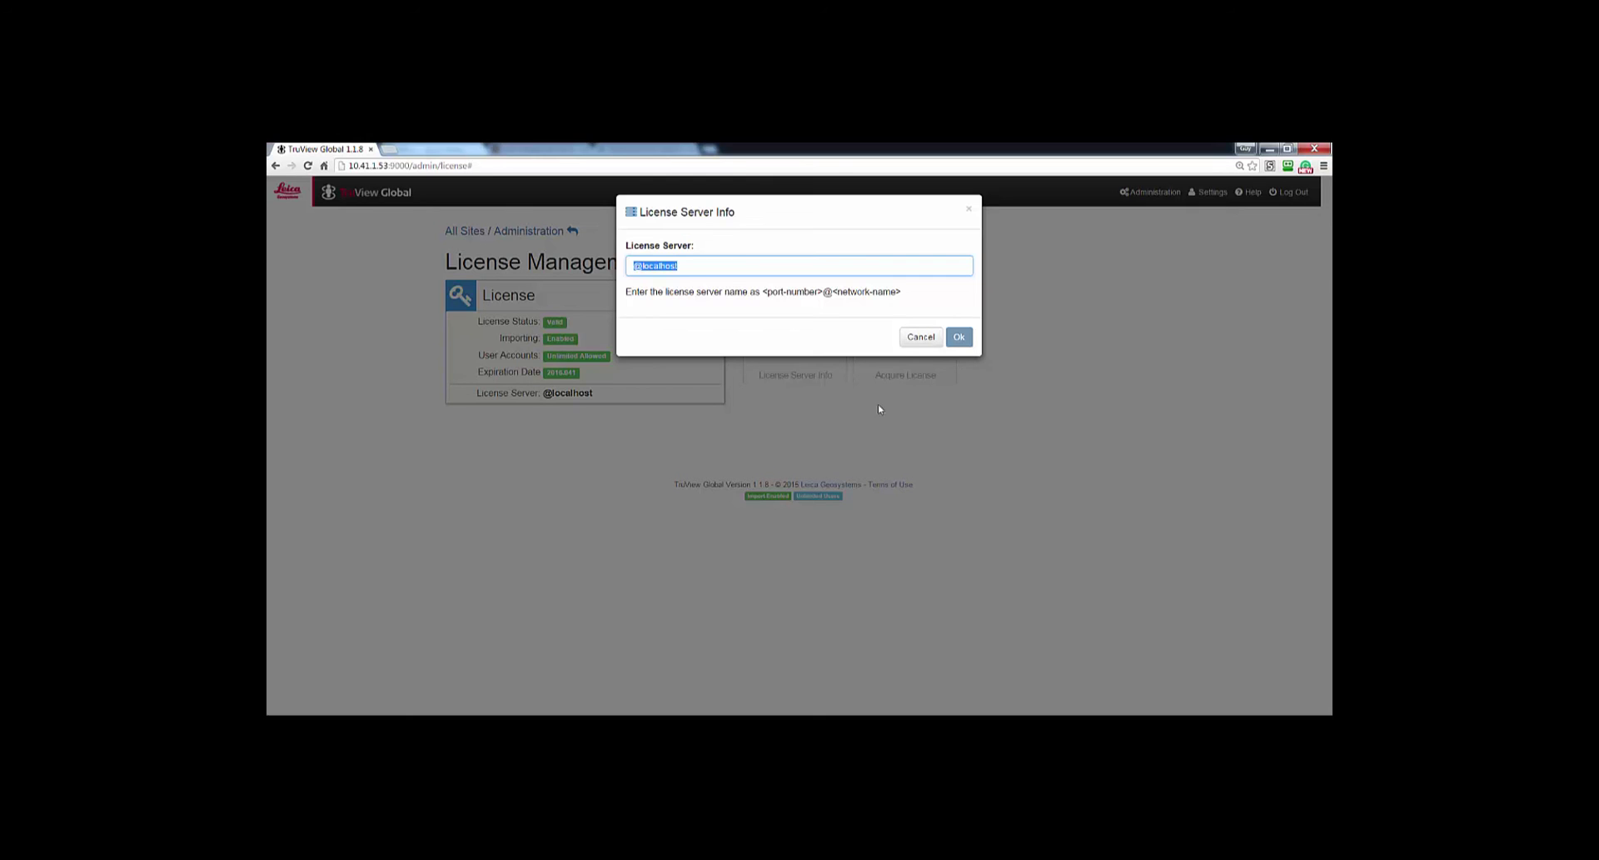
{"action": "left_click", "coordinate": [960, 337]}
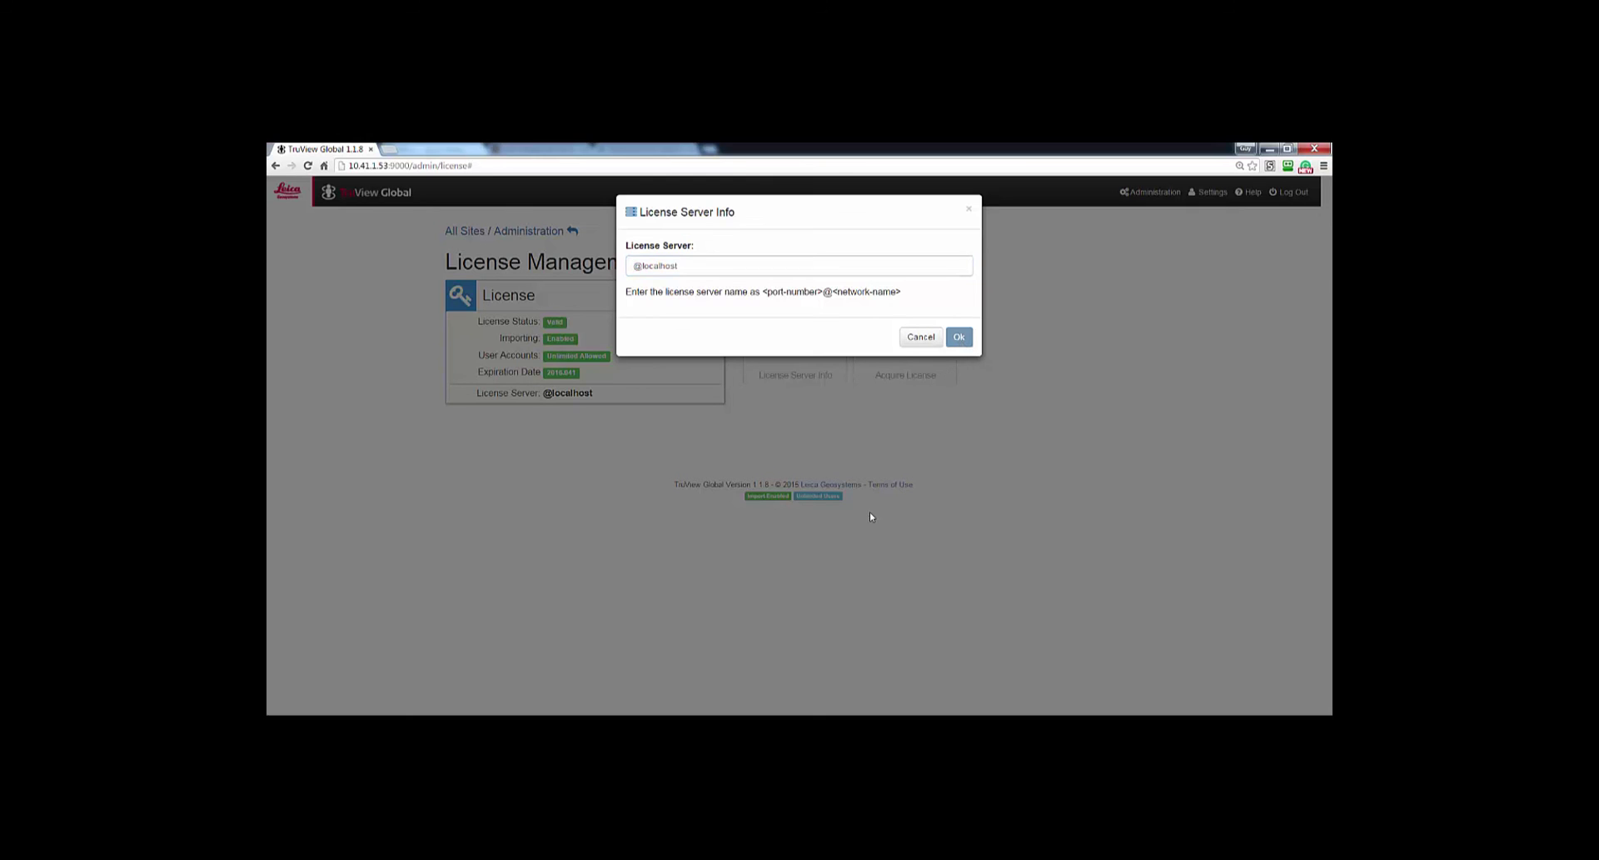
{"action": "left_click", "coordinate": [920, 337]}
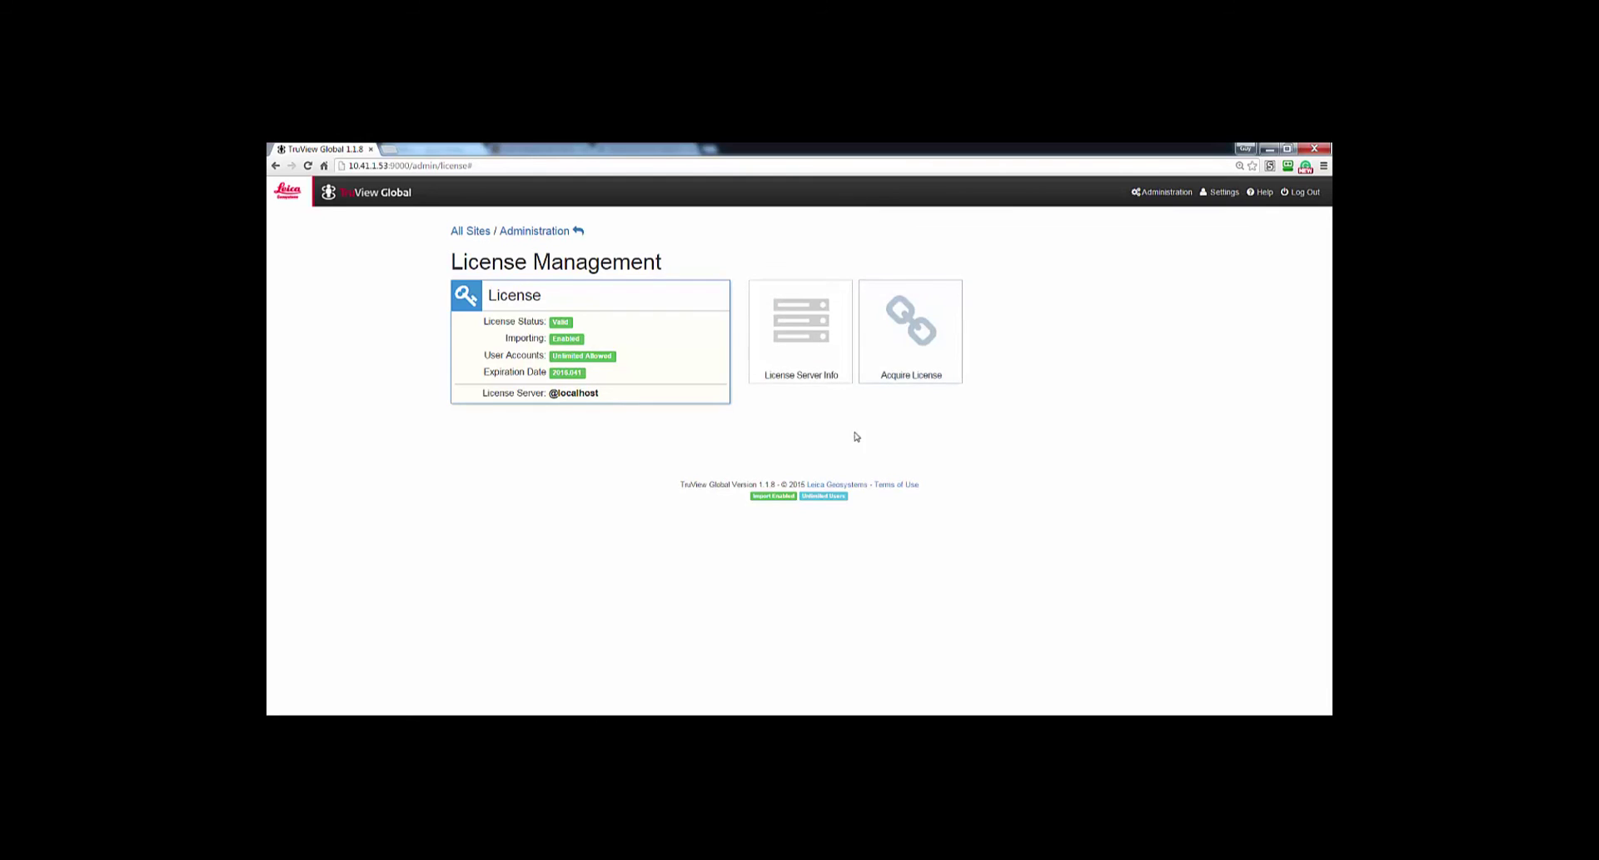
{"action": "left_click", "coordinate": [903, 338]}
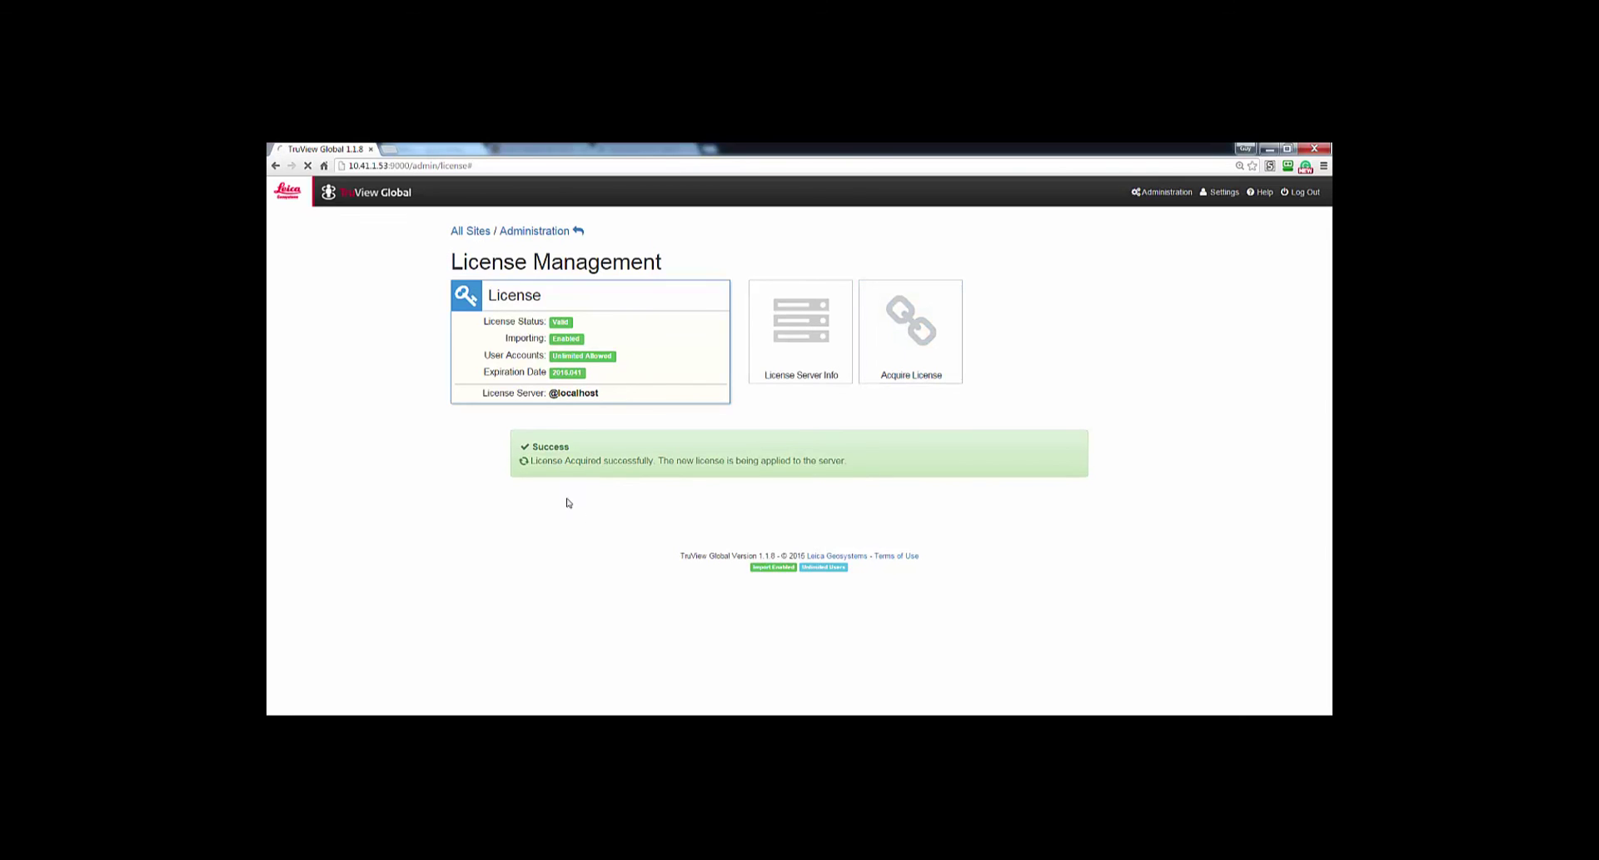
Leave License Management, now showing a Valid unlimited license, for the Administration overview
{"action": "left_click", "coordinate": [1157, 196]}
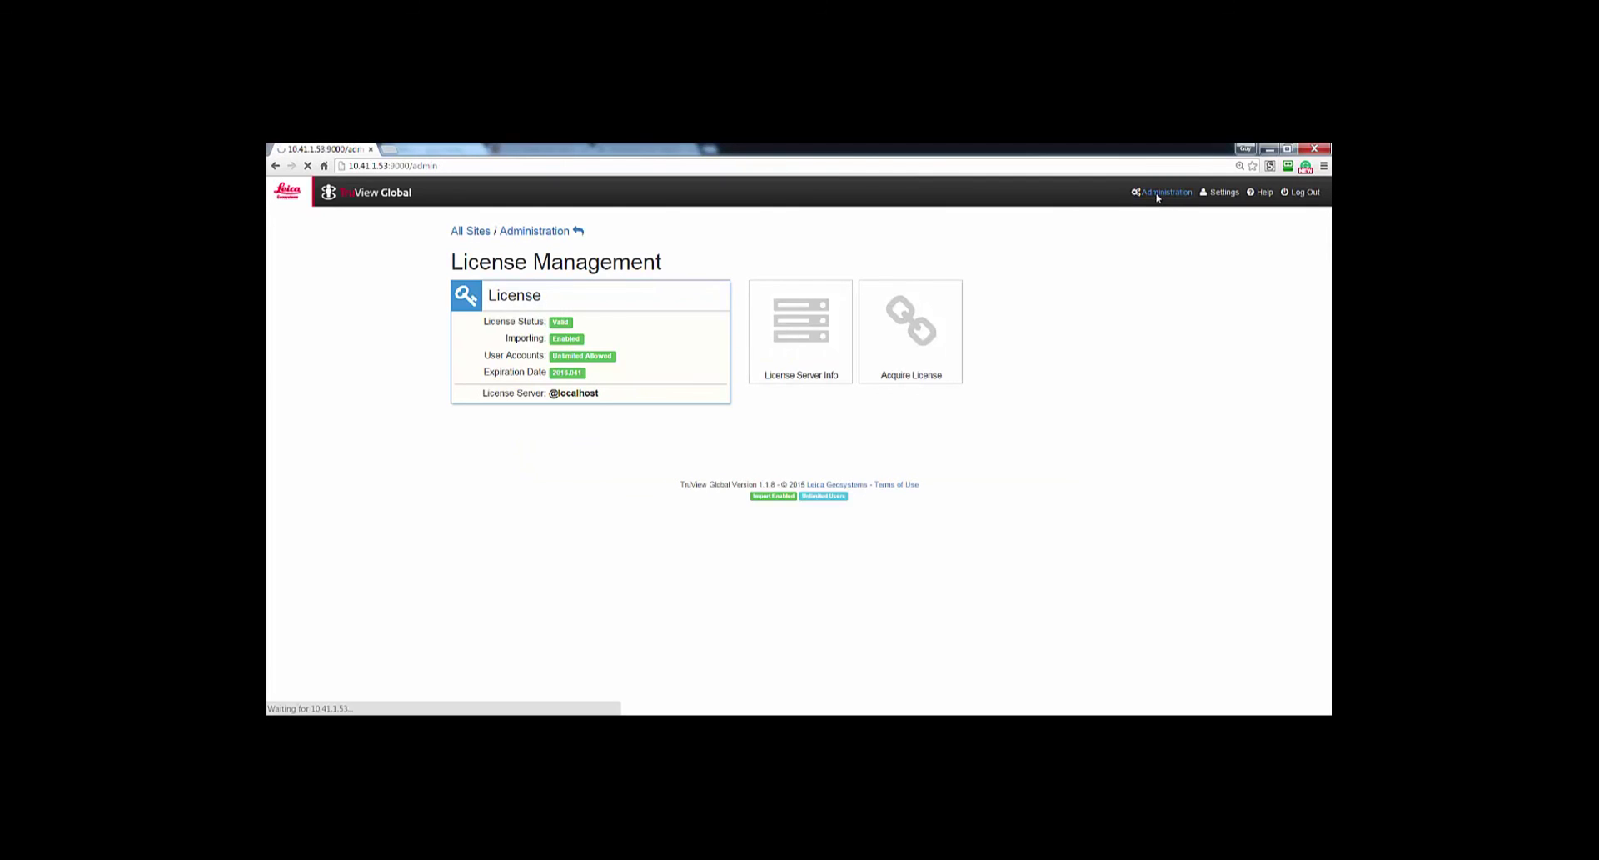